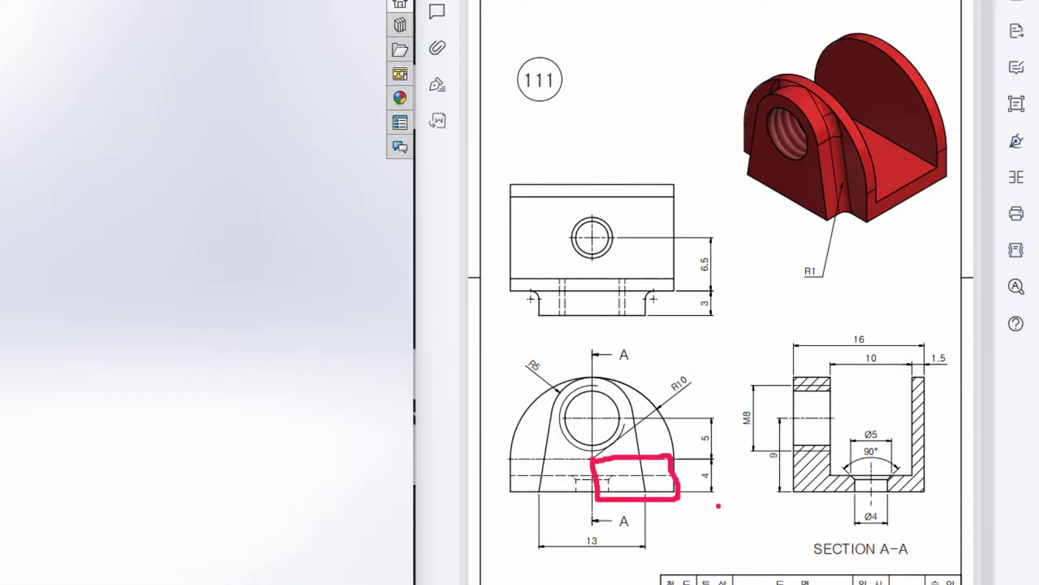
Step: Mark up the base rectangles, arched outline, base height and outer arc radius in the drawing's front view, and clear the marks
mouse_move(719, 472)
left_mouse_down()
mouse_move(696, 464)
mouse_move(717, 483)
mouse_move(721, 466)
left_mouse_up()
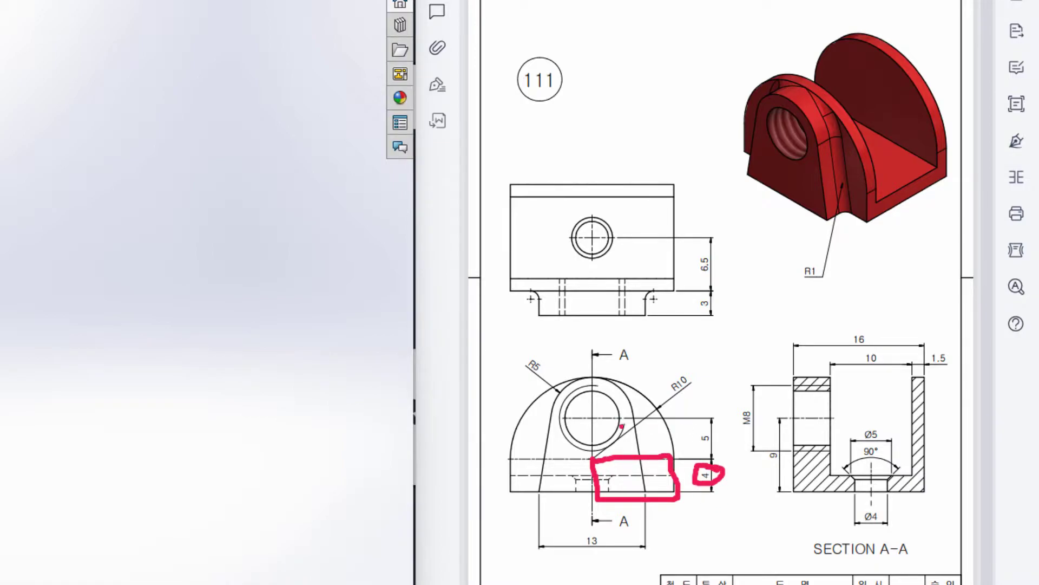
mouse_move(700, 366)
left_mouse_down()
mouse_move(657, 399)
mouse_move(699, 364)
left_mouse_up()
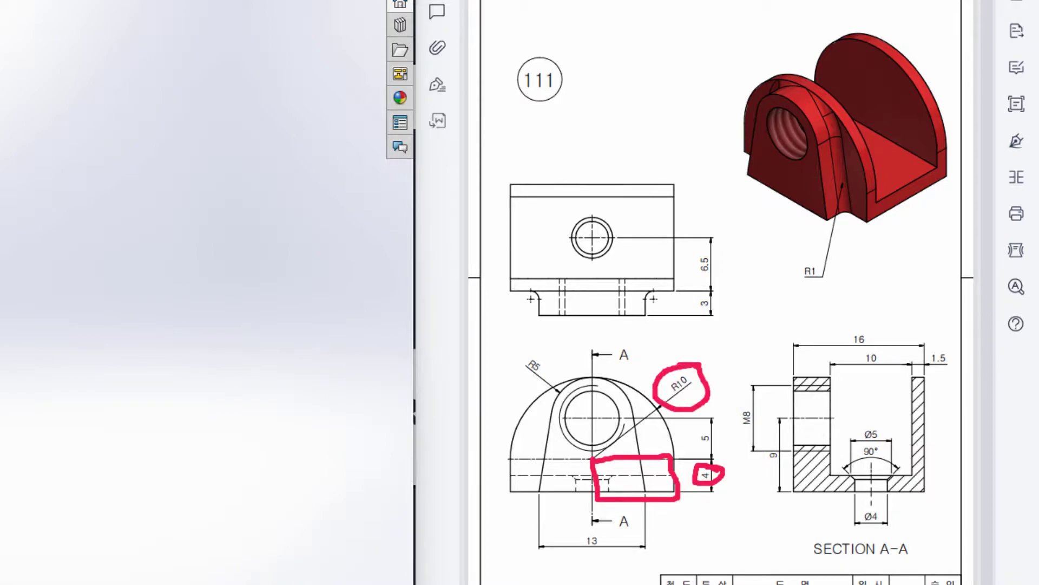
mouse_move(596, 451)
left_mouse_down()
mouse_move(507, 464)
mouse_move(595, 498)
left_mouse_up()
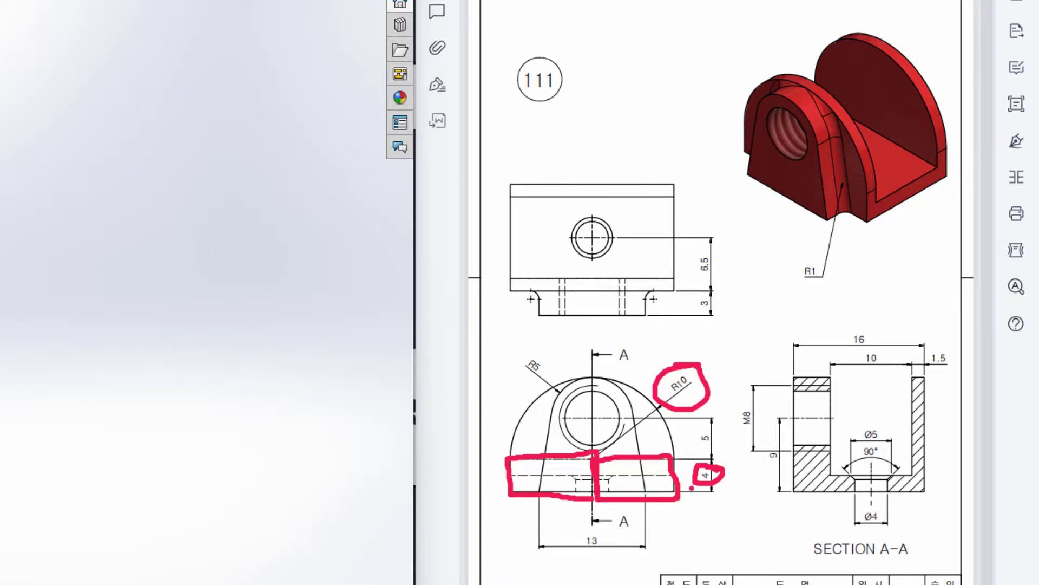
left_click_drag(724, 463, 709, 490)
mouse_move(698, 369)
left_mouse_down()
mouse_move(701, 405)
mouse_move(688, 380)
left_mouse_up()
mouse_move(674, 459)
left_mouse_down()
mouse_move(669, 422)
mouse_move(617, 383)
mouse_move(556, 386)
mouse_move(520, 447)
left_mouse_up()
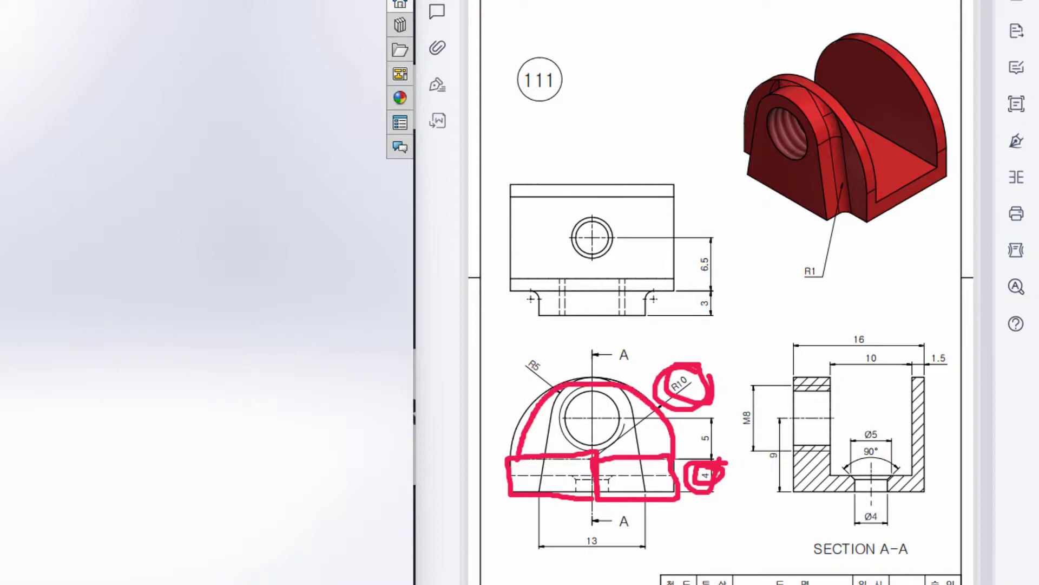
mouse_move(671, 362)
left_mouse_down()
mouse_move(693, 405)
mouse_move(661, 368)
left_mouse_up()
key("Escape")
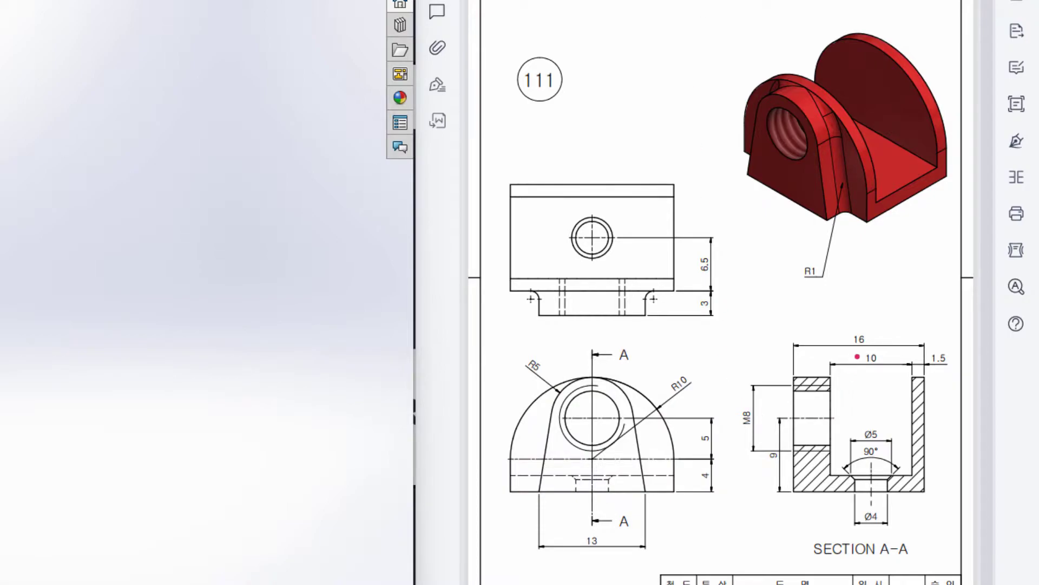
Step: Circle the overall depth in section A-A and the front boss's projection in the top view, and clear the marks
mouse_move(870, 326)
left_mouse_down()
mouse_move(837, 334)
mouse_move(874, 326)
mouse_move(858, 319)
left_mouse_up()
mouse_move(740, 283)
left_mouse_down()
mouse_move(691, 288)
mouse_move(737, 290)
left_mouse_up()
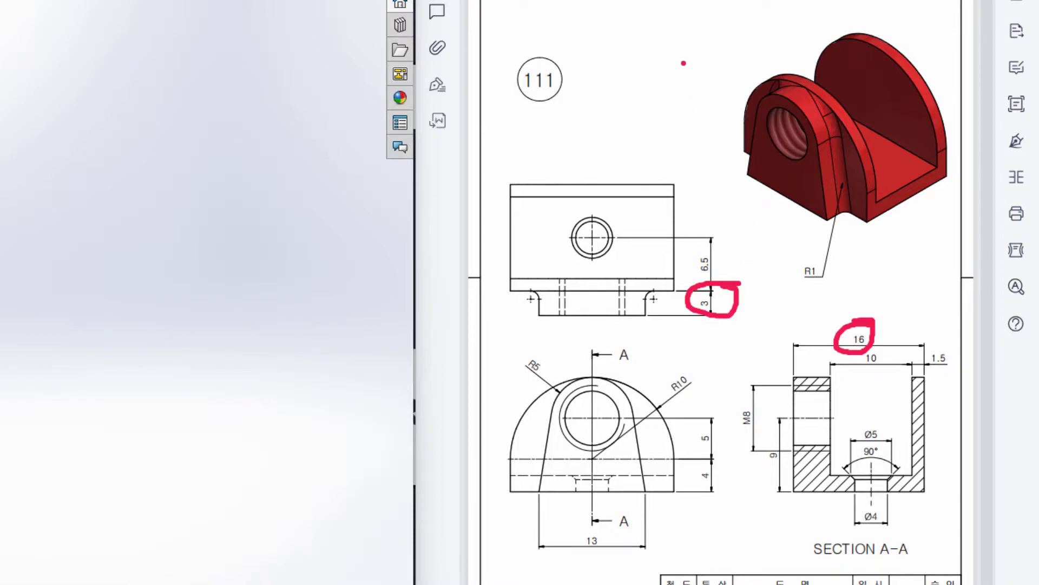
key("Escape")
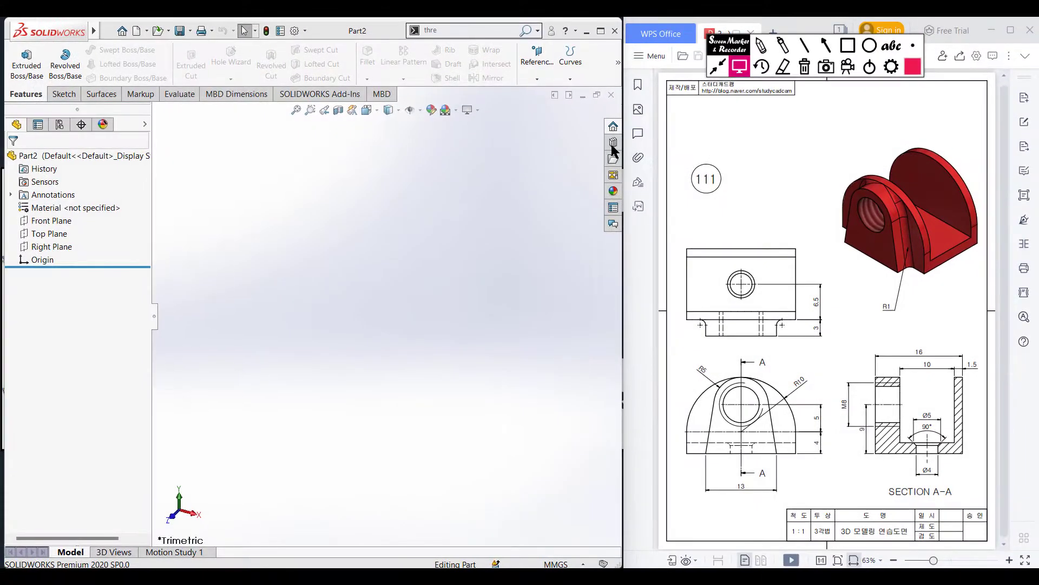
Step: Start a sketch on the Front Plane and draw a corner rectangle from the origin, 10 mm wide and 4 mm high, toward positive X
right_click(59, 222)
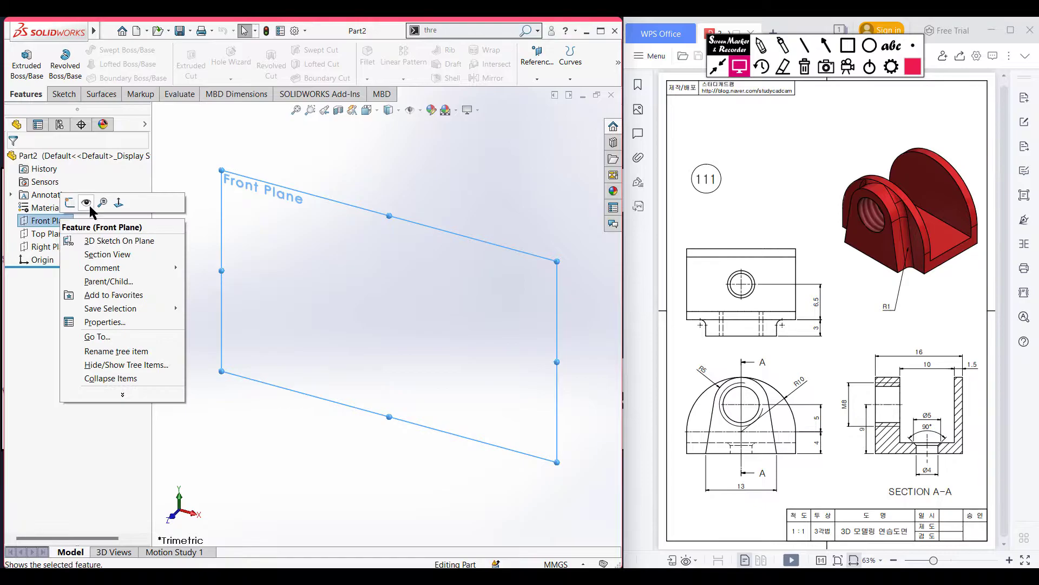
left_click(80, 205)
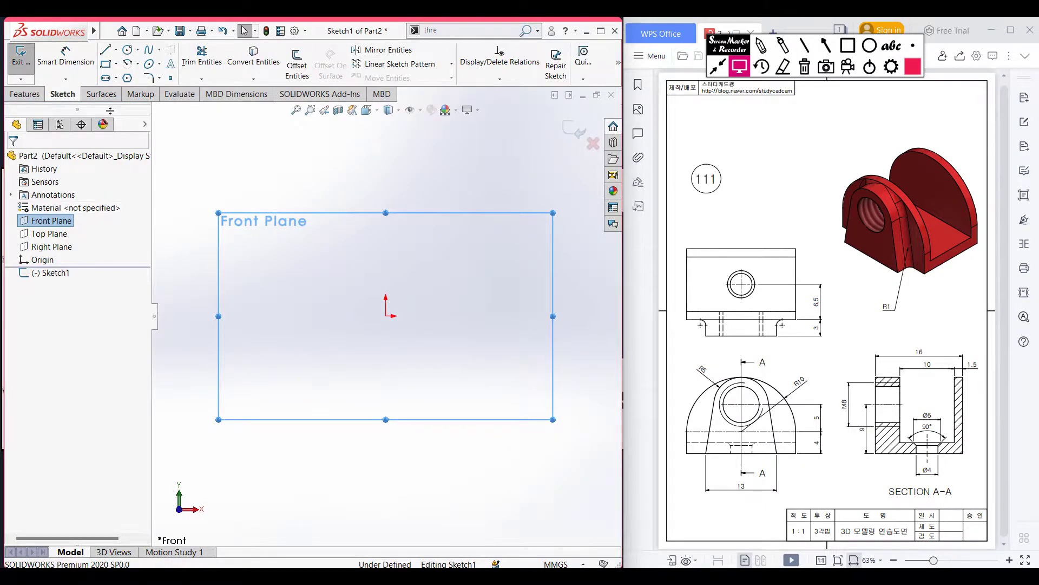
left_click(107, 66)
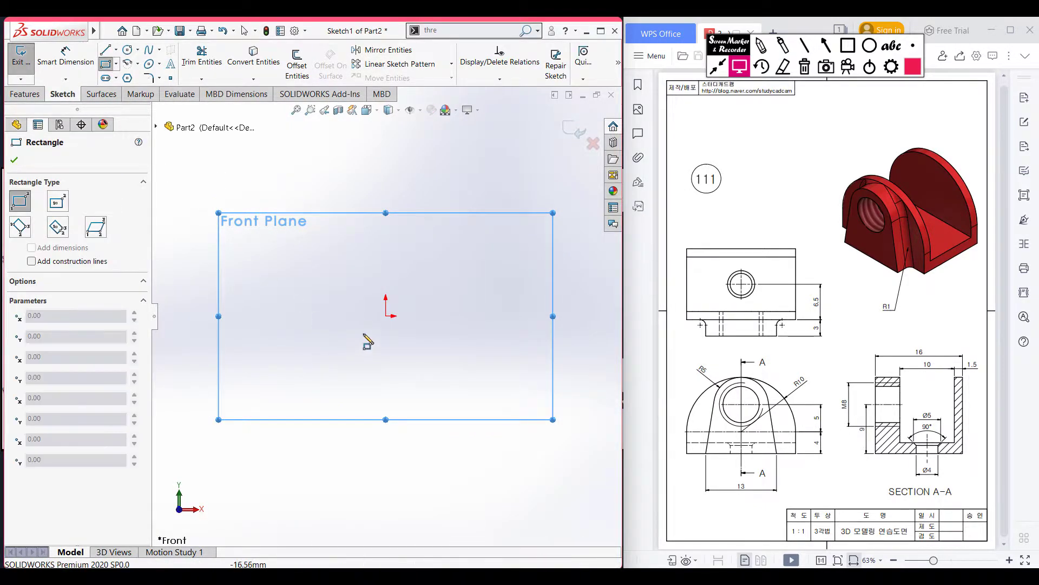
left_click(385, 316)
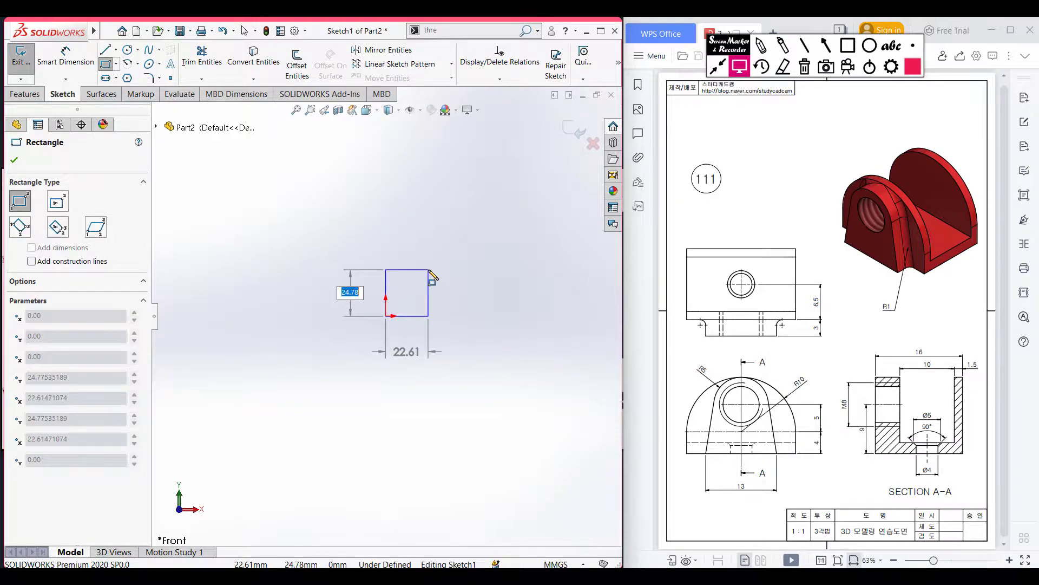
type("4")
key("Tab")
type("1")
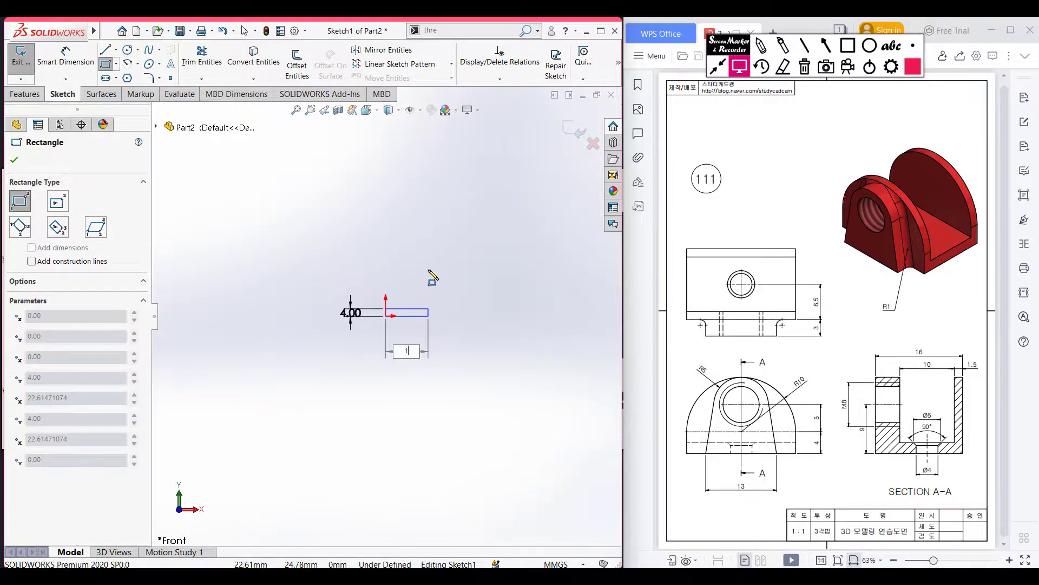
key("Return")
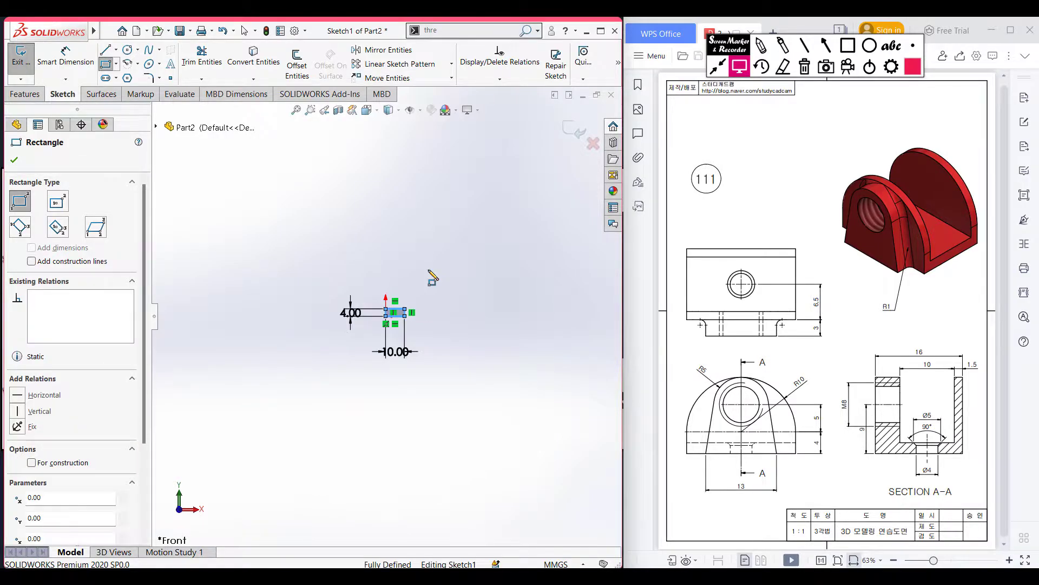
key("f")
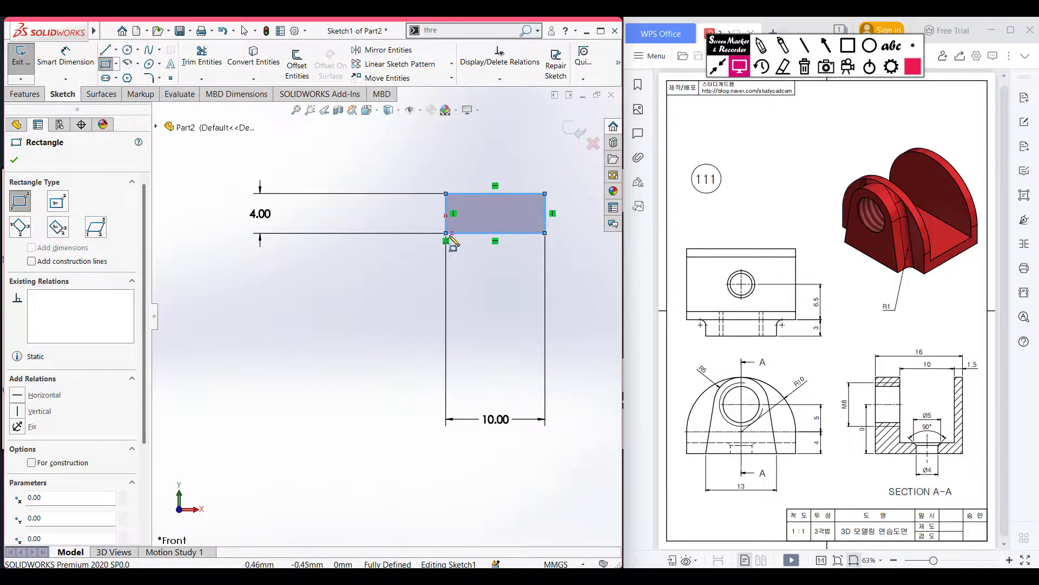
Step: Draw an adjoining corner rectangle from the origin toward negative X, 10 mm wide and 4 mm high
left_click(446, 233)
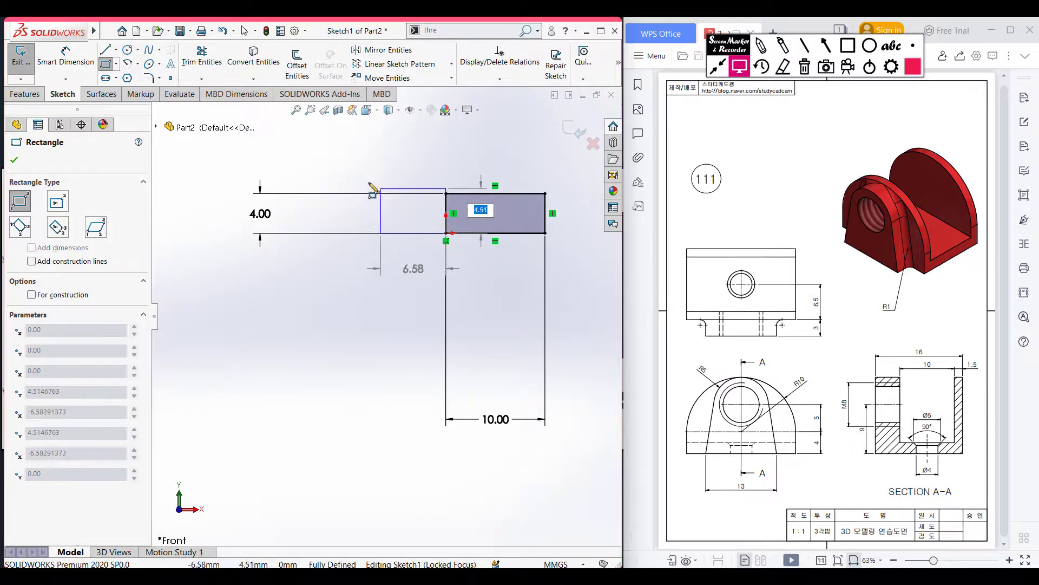
type("4")
key("Tab")
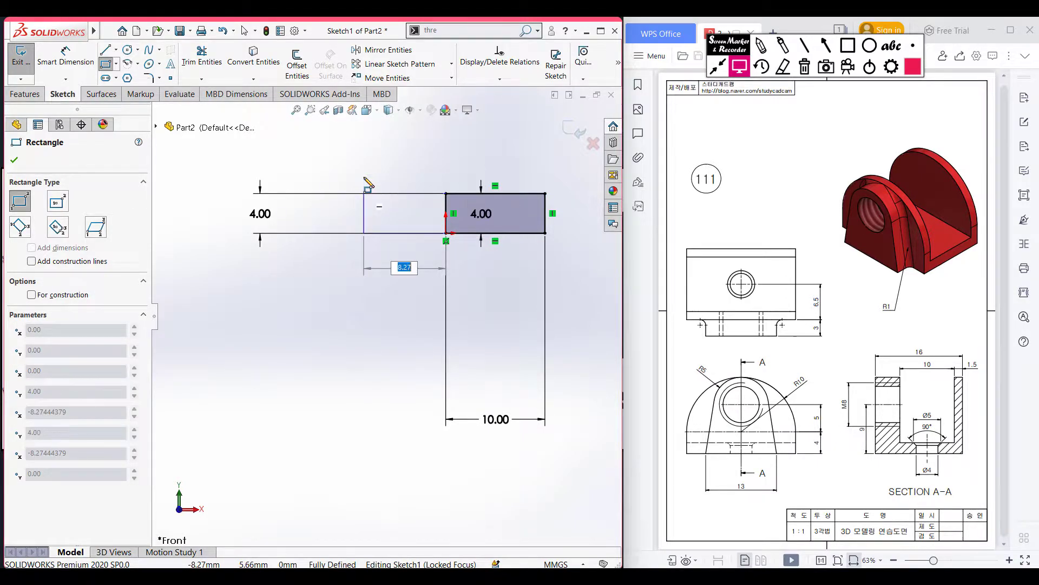
key("Return")
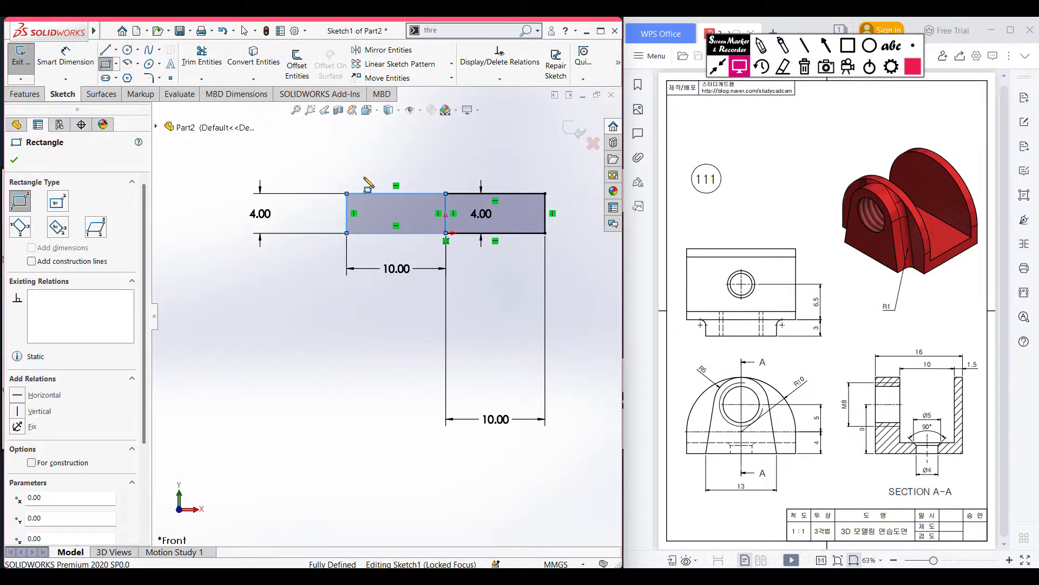
Step: Draw a 180° centerpoint arc of 10 mm radius over both rectangles, centred on the top end of their shared edge
left_click(138, 64)
left_click(147, 79)
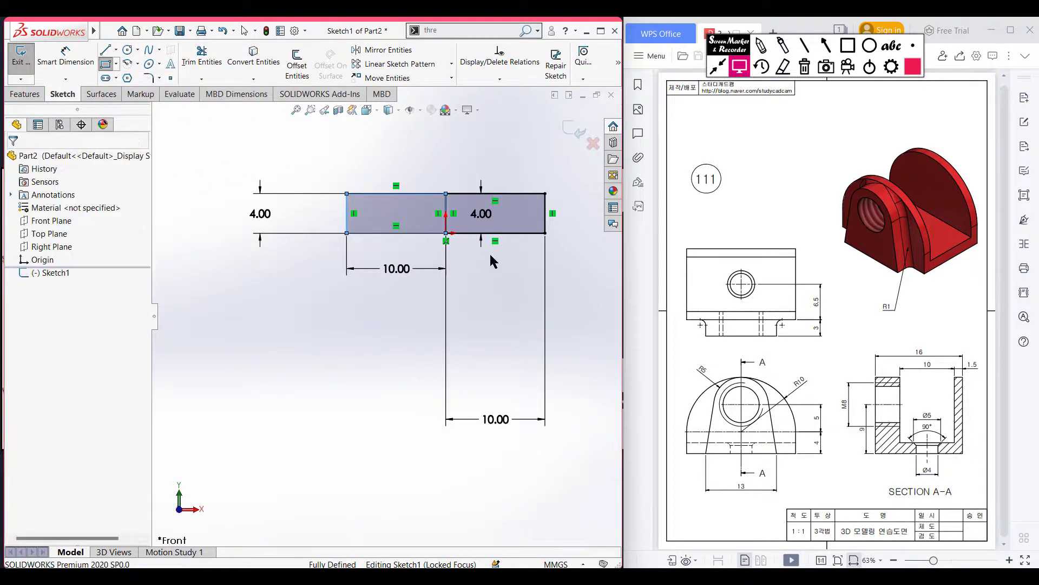
left_click(446, 194)
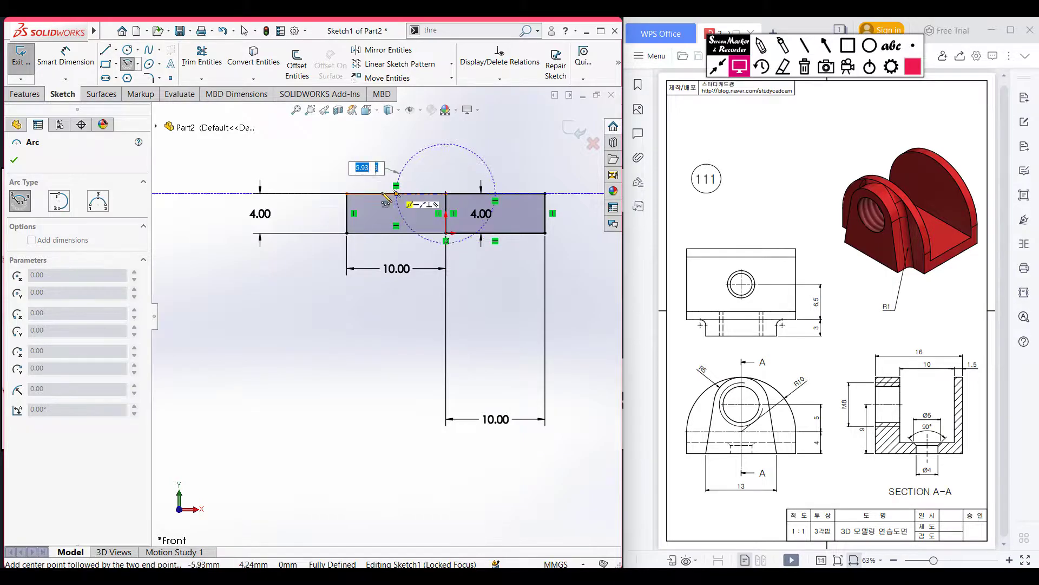
left_click(348, 194)
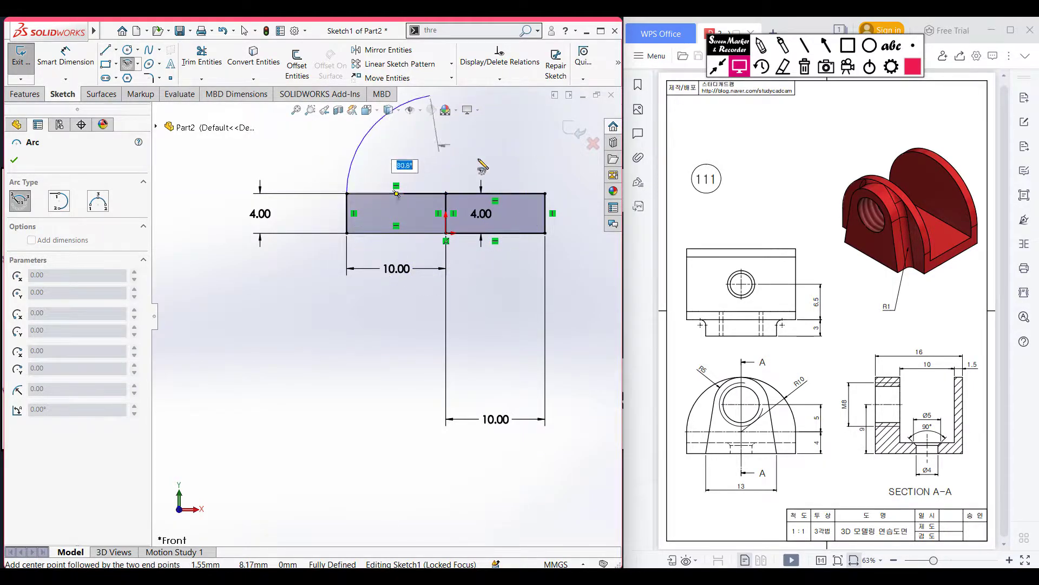
left_click(510, 201)
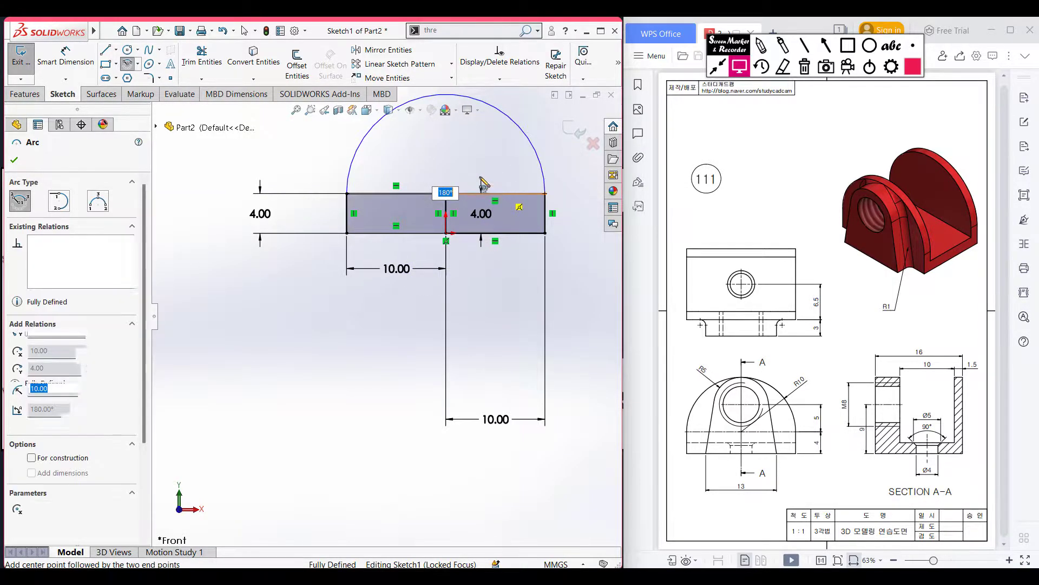
left_click(13, 160)
Step: Trim the rectangles' shared vertical edge and both top edges inside the arch, leaving one closed outline
right_click_drag(216, 181, 208, 212)
mouse_move(463, 215)
left_mouse_down()
mouse_move(423, 216)
mouse_move(408, 179)
left_mouse_up()
left_click_drag(452, 211, 403, 192)
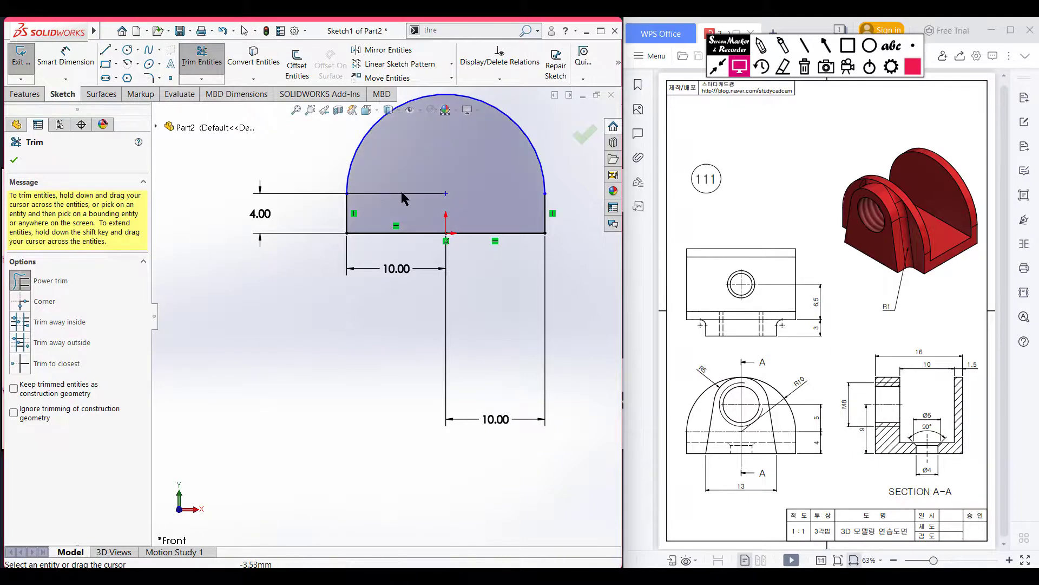
left_click(14, 160)
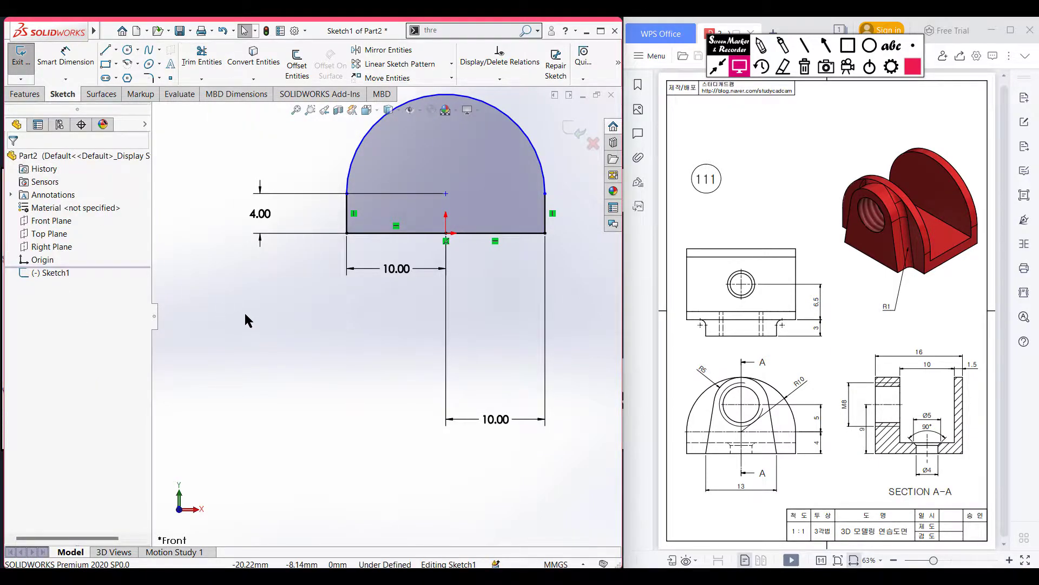
Step: Extrude the arched profile as a blind boss 13 mm deep, entered as 16-3, in the reversed direction
key("ctrl+7")
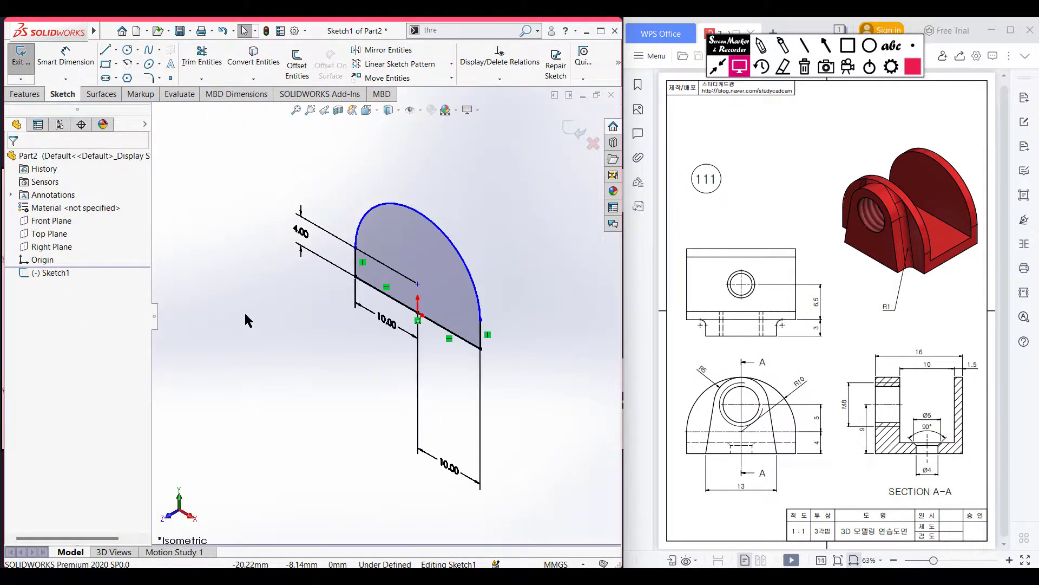
left_click(28, 98)
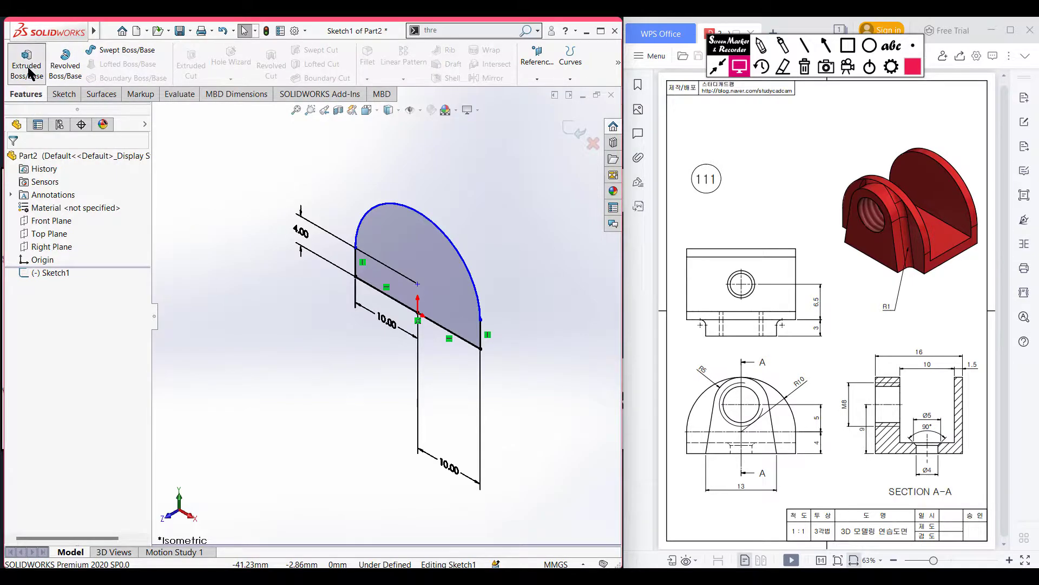
left_click(28, 72)
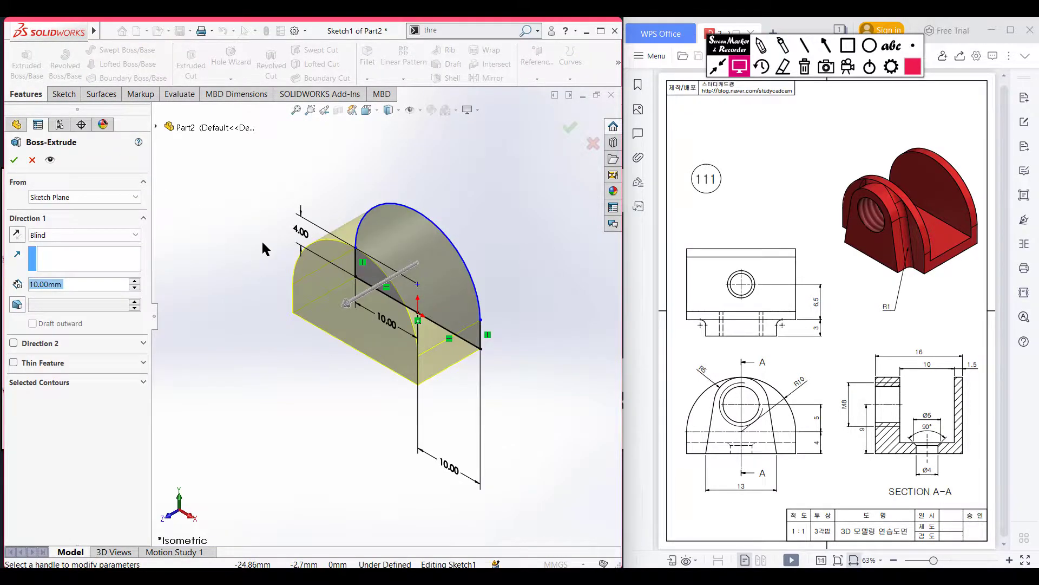
type("16-34")
key("BackSpace")
key("Return")
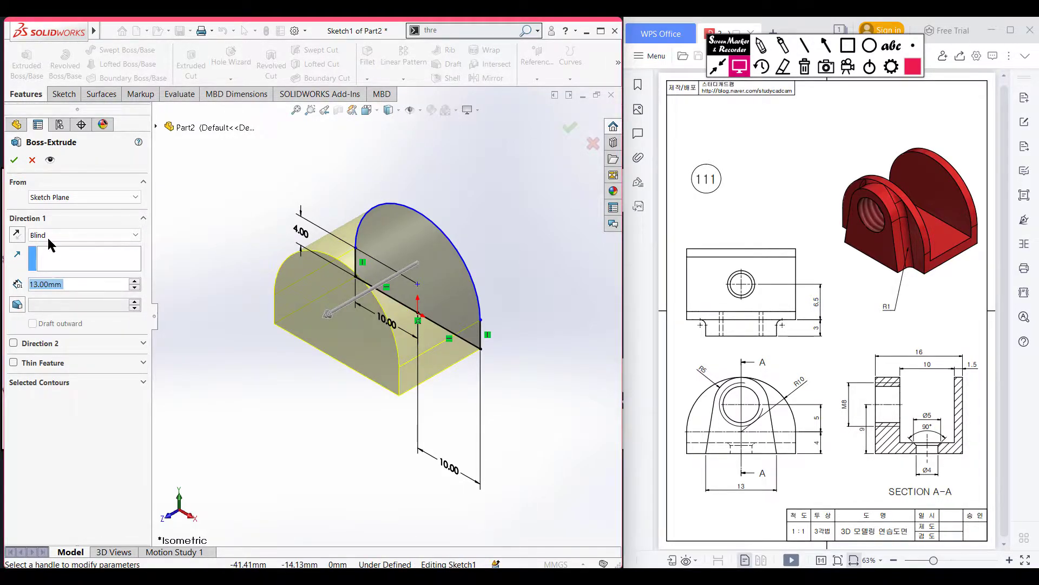
left_click(16, 235)
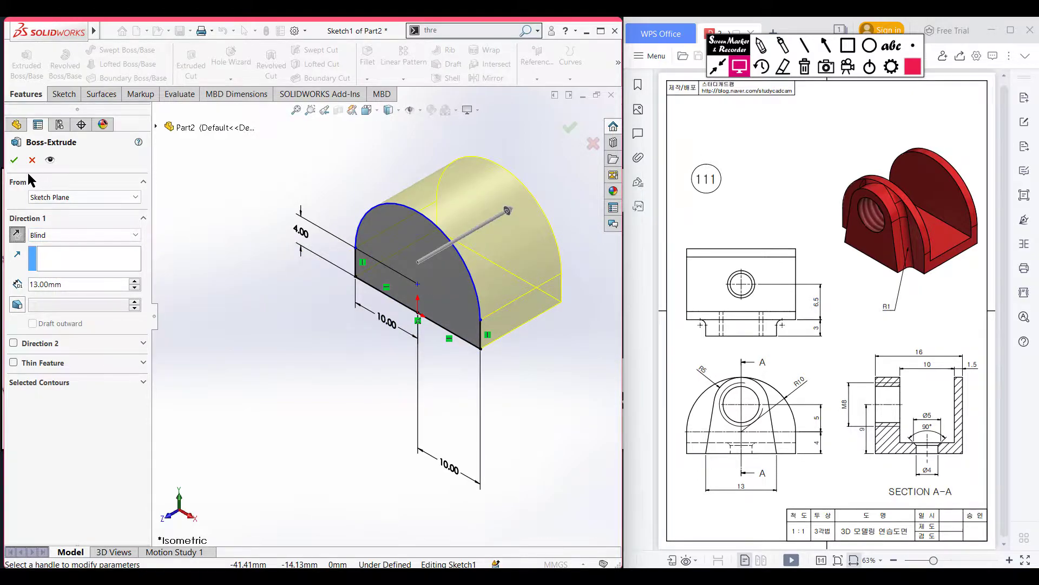
left_click(14, 159)
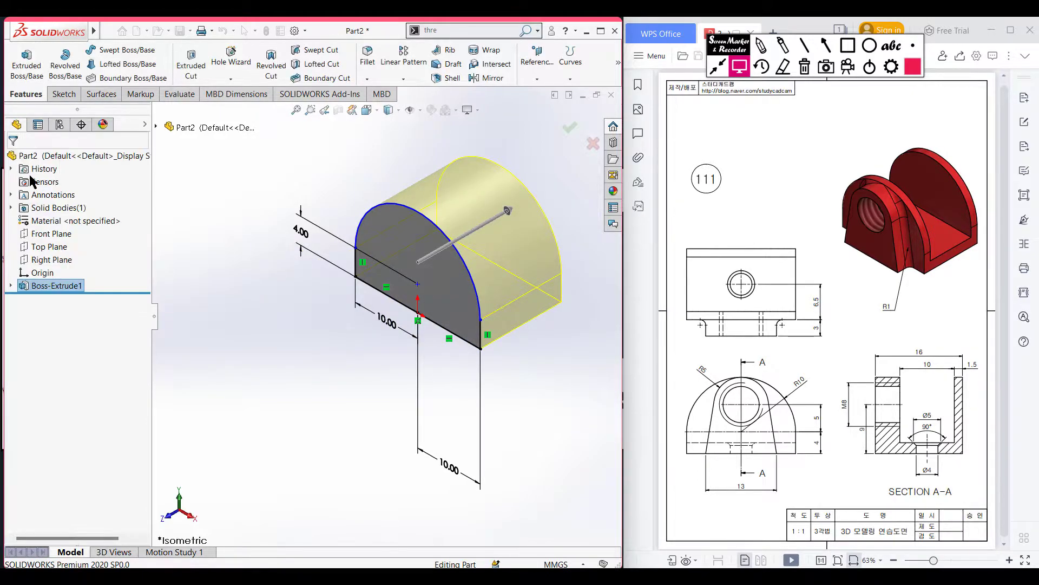
left_click(250, 334)
Step: Mark up the section A-A pocket outline, its wall and floor thickness, and the base height and floor lines in the front view
scroll(246, 326, "down", 5)
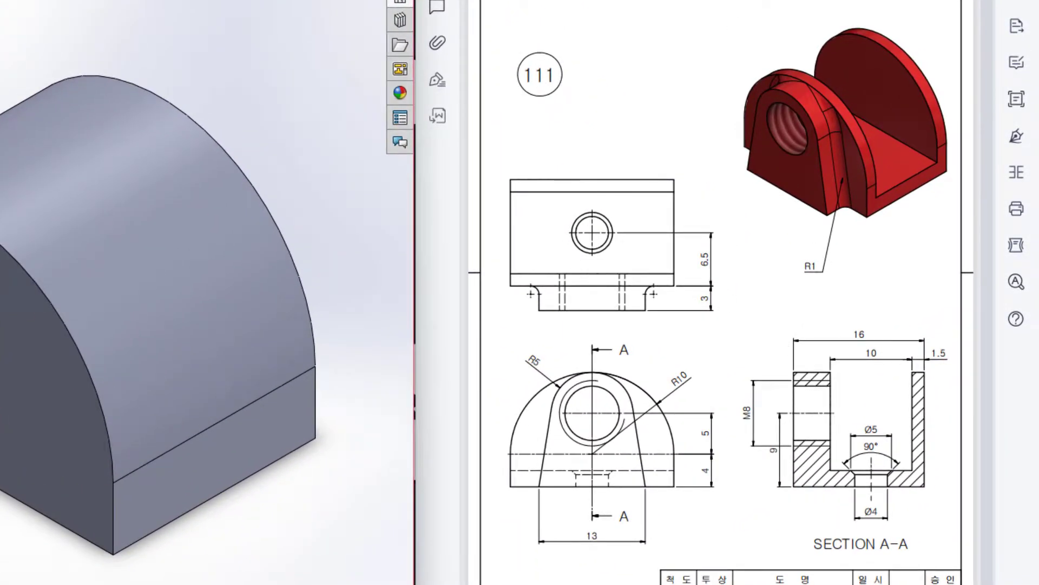
key("ctrl+2")
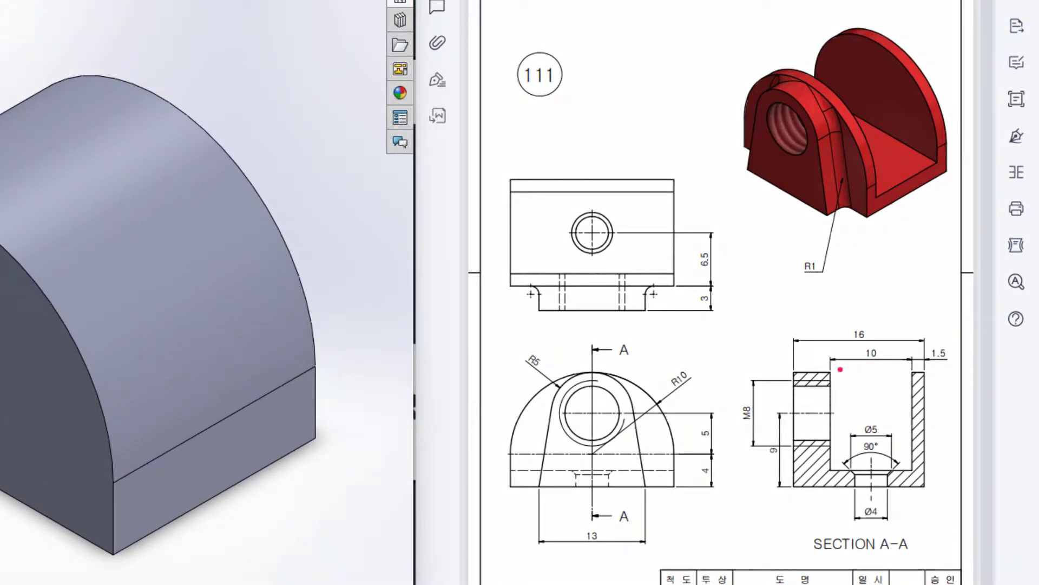
mouse_move(832, 372)
left_mouse_down()
mouse_move(888, 369)
mouse_move(915, 400)
mouse_move(915, 453)
mouse_move(868, 476)
mouse_move(833, 421)
mouse_move(833, 375)
left_mouse_up()
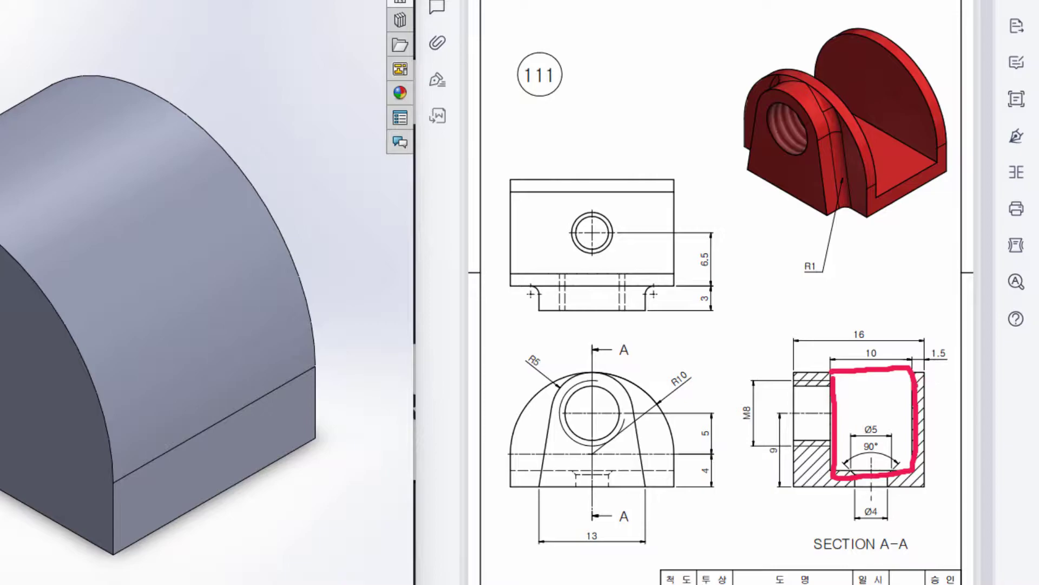
mouse_move(946, 344)
left_mouse_down()
mouse_move(926, 357)
mouse_move(951, 356)
left_mouse_up()
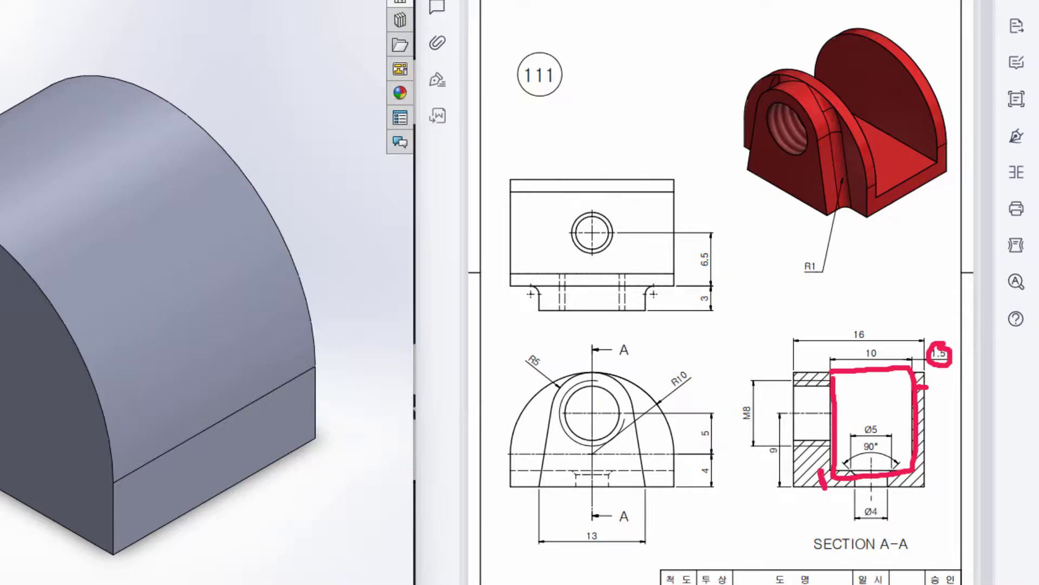
left_click_drag(682, 452, 512, 452)
left_click_drag(678, 487, 492, 493)
mouse_move(729, 468)
left_mouse_down()
mouse_move(688, 468)
mouse_move(723, 465)
left_mouse_up()
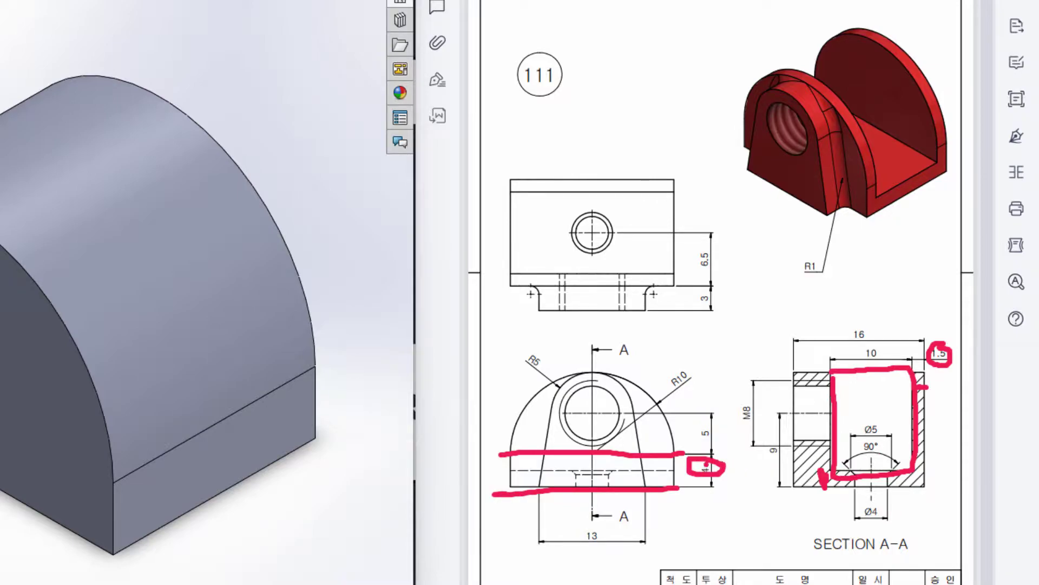
mouse_move(569, 472)
left_mouse_down()
mouse_move(621, 471)
mouse_move(646, 484)
left_mouse_up()
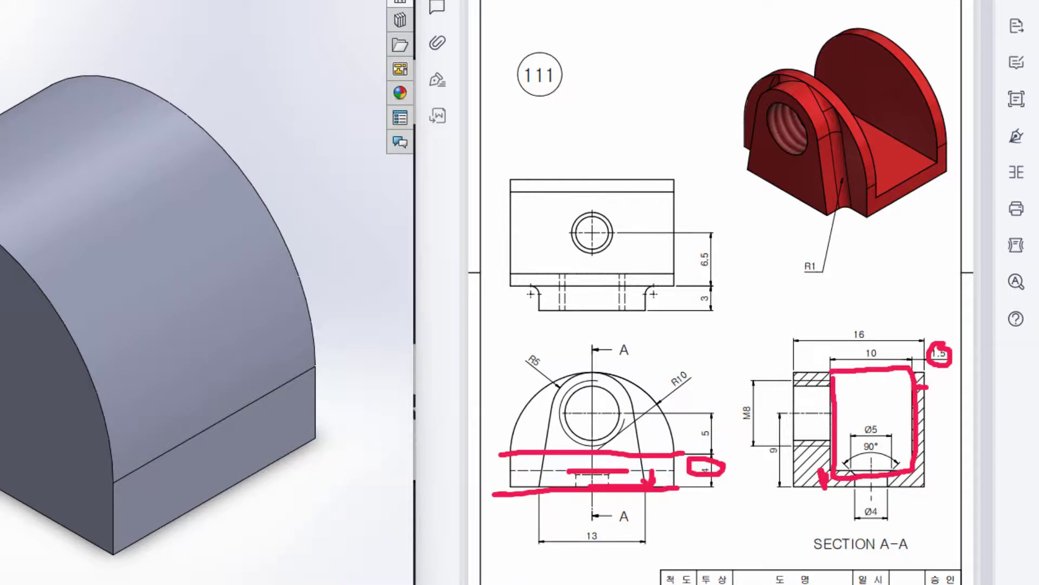
Step: Clear the old markup, circle the 1.5 wall and 10 pocket width dimensions in section A-A, and leave markup mode
key("Escape")
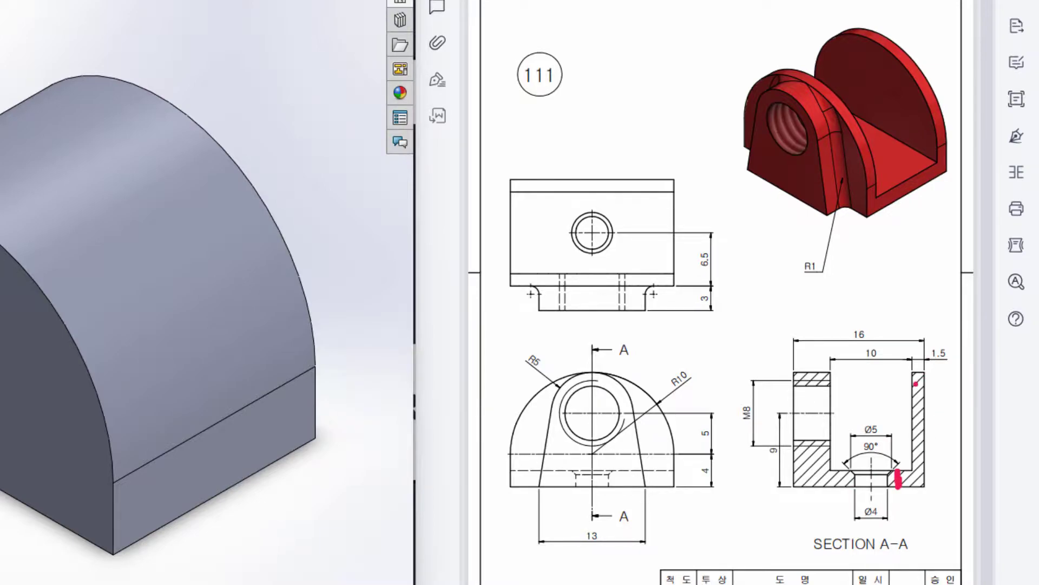
mouse_move(939, 342)
left_mouse_down()
mouse_move(951, 366)
mouse_move(923, 340)
left_mouse_up()
left_click(894, 362)
mouse_move(833, 370)
left_mouse_down()
mouse_move(914, 373)
mouse_move(853, 337)
mouse_move(891, 347)
mouse_move(866, 338)
left_mouse_up()
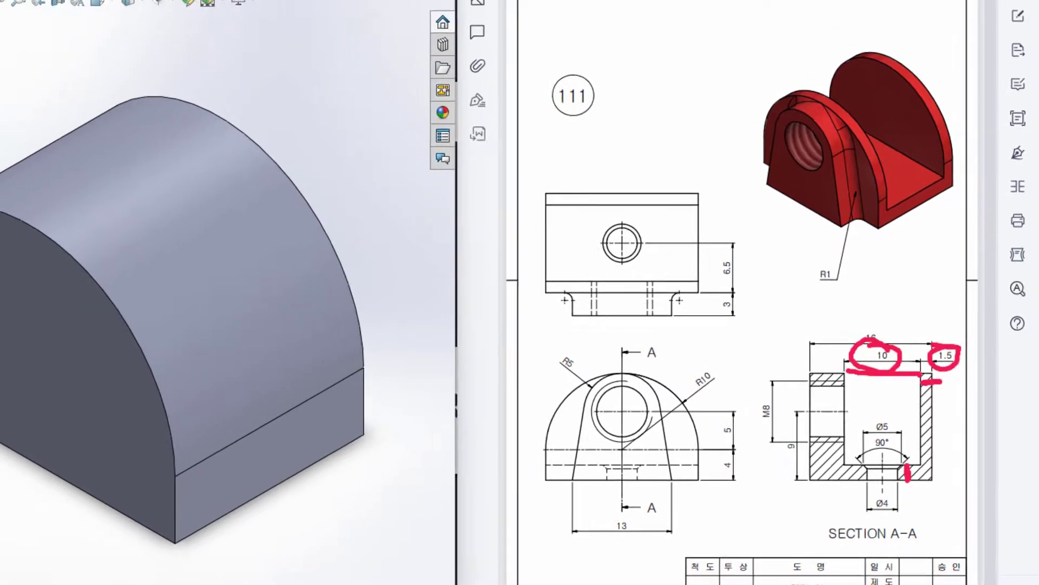
left_click(735, 58)
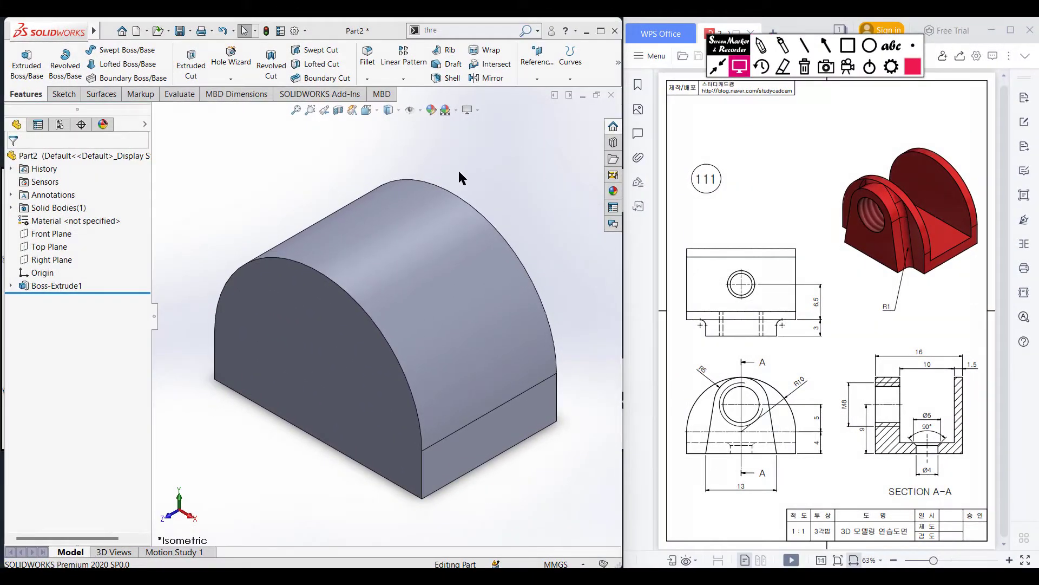
Step: Start a sketch on the Right Plane and draw a corner rectangle about 5.3 mm tall down from the body's top edge
left_click(54, 259)
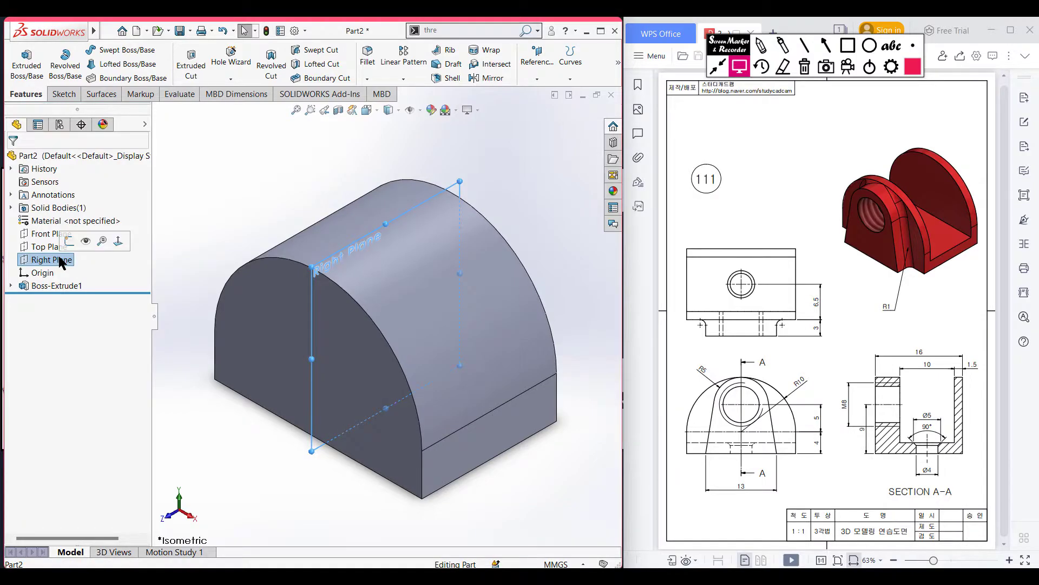
left_click(69, 242)
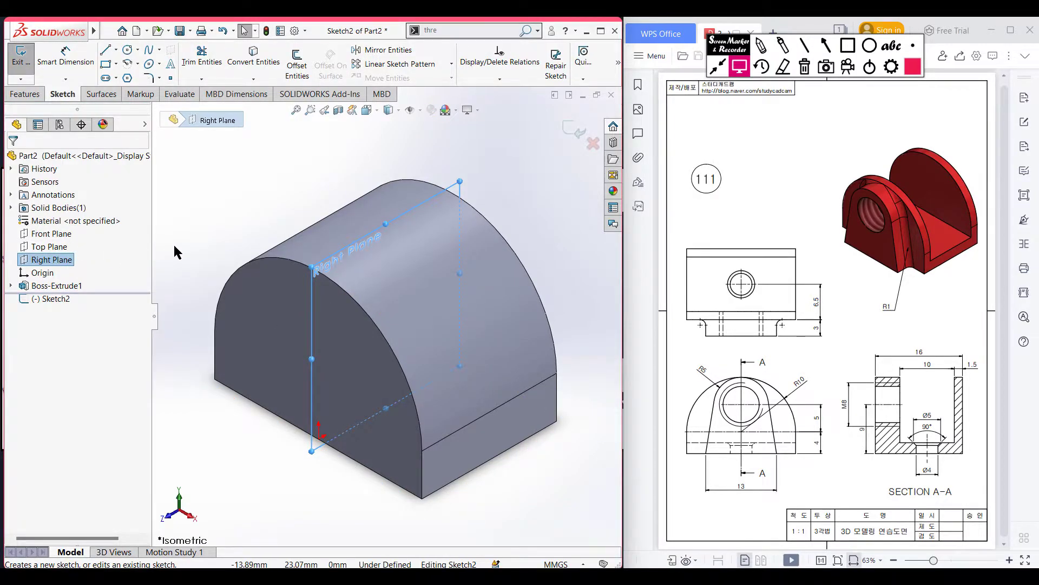
key("ctrl+8")
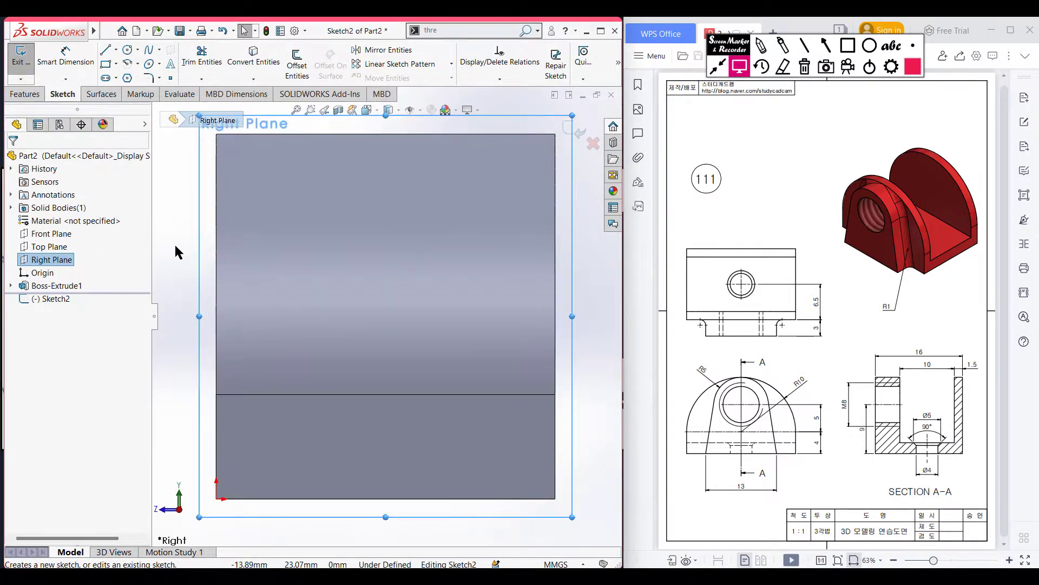
left_click(106, 64)
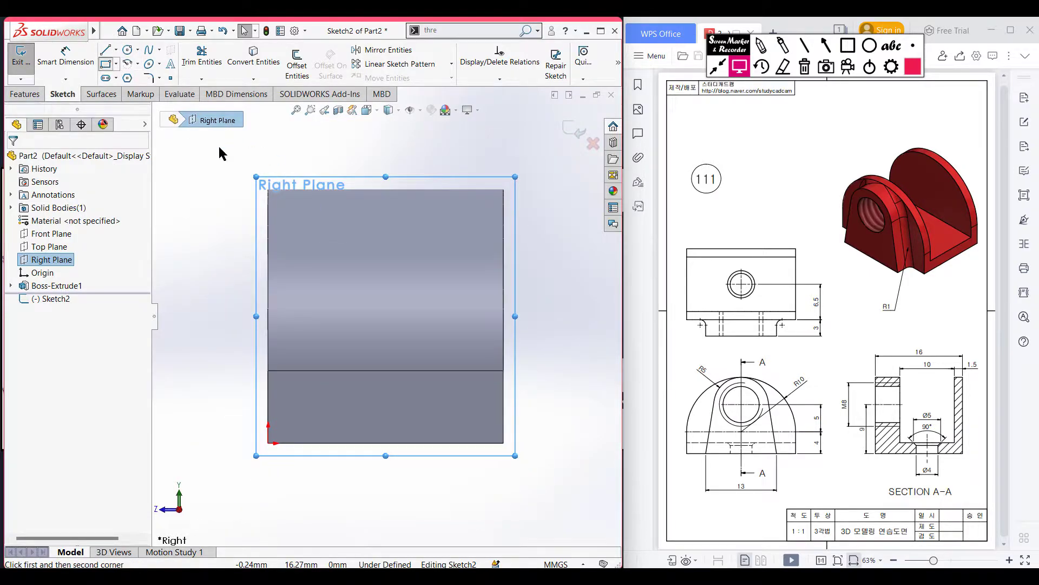
left_click(458, 189)
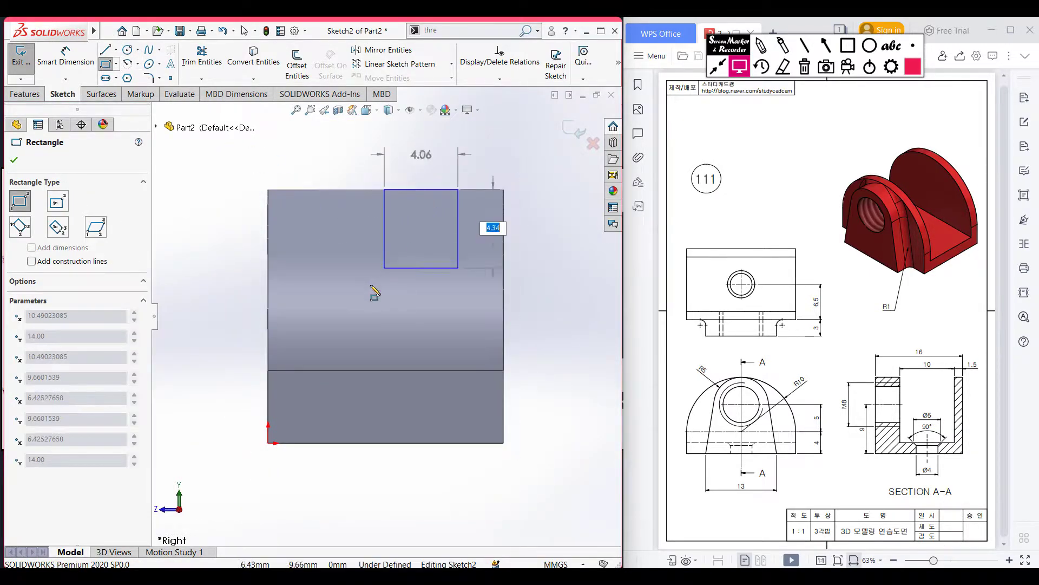
left_click(370, 284)
Step: Dimension the rectangle's rear vertical edge 1.5 mm from the back face of the body
left_click(66, 57)
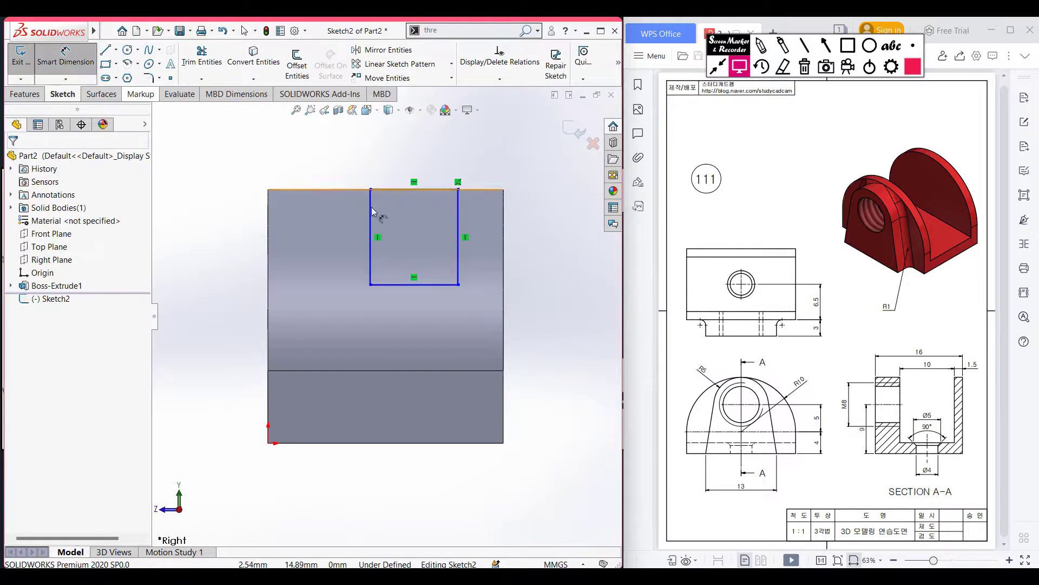
left_click(464, 240)
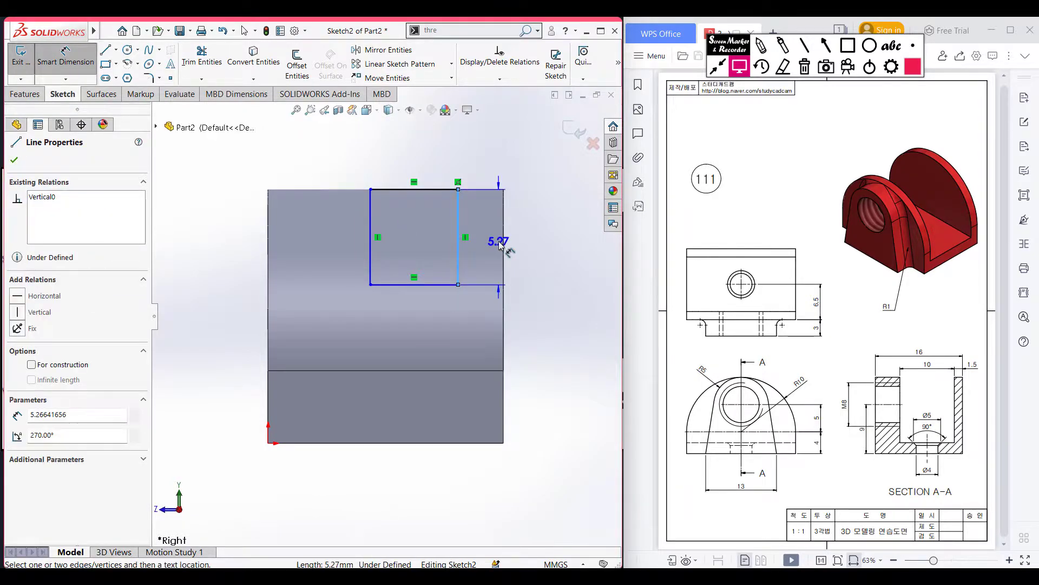
left_click(503, 241)
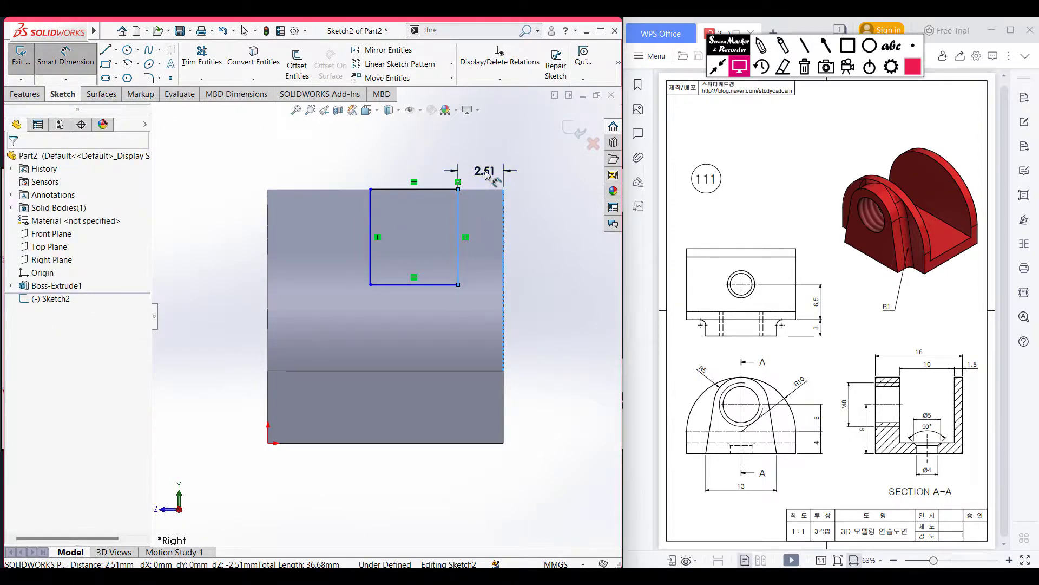
left_click(486, 174)
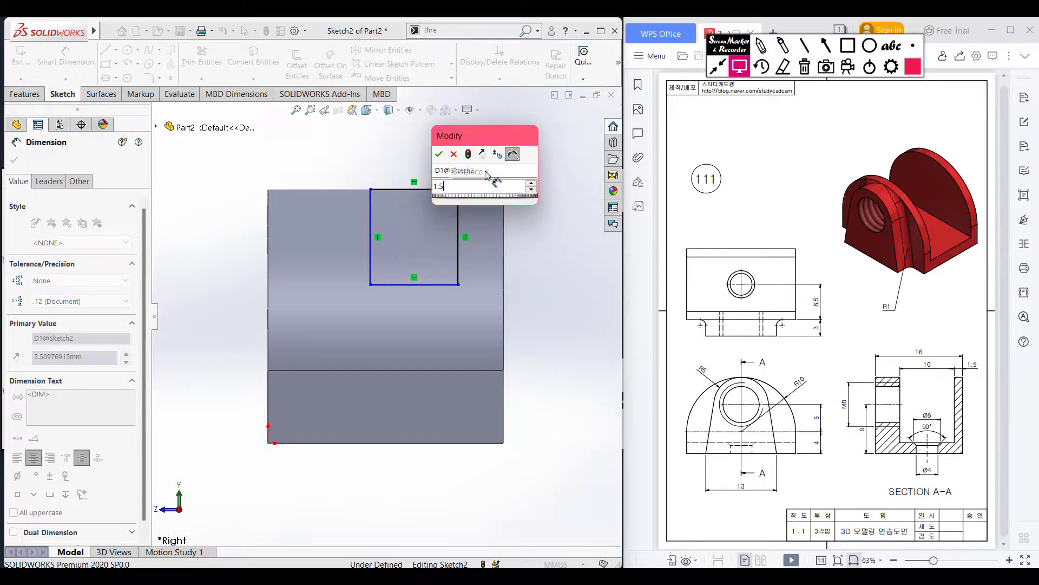
key("Return")
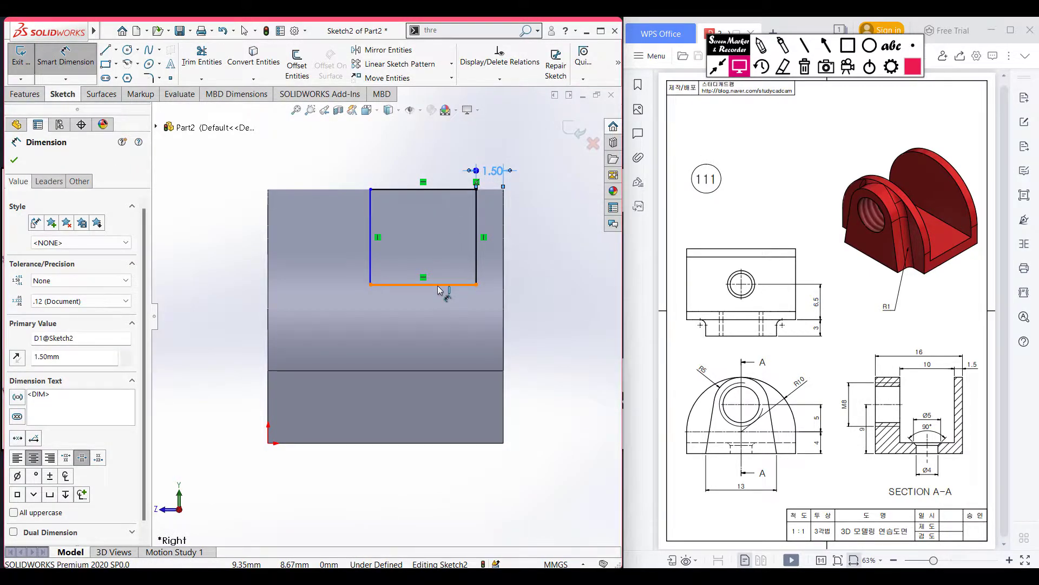
Step: Dimension the rectangle's lower edge 2 mm above the bottom of the body
left_click(440, 285)
left_click(440, 443)
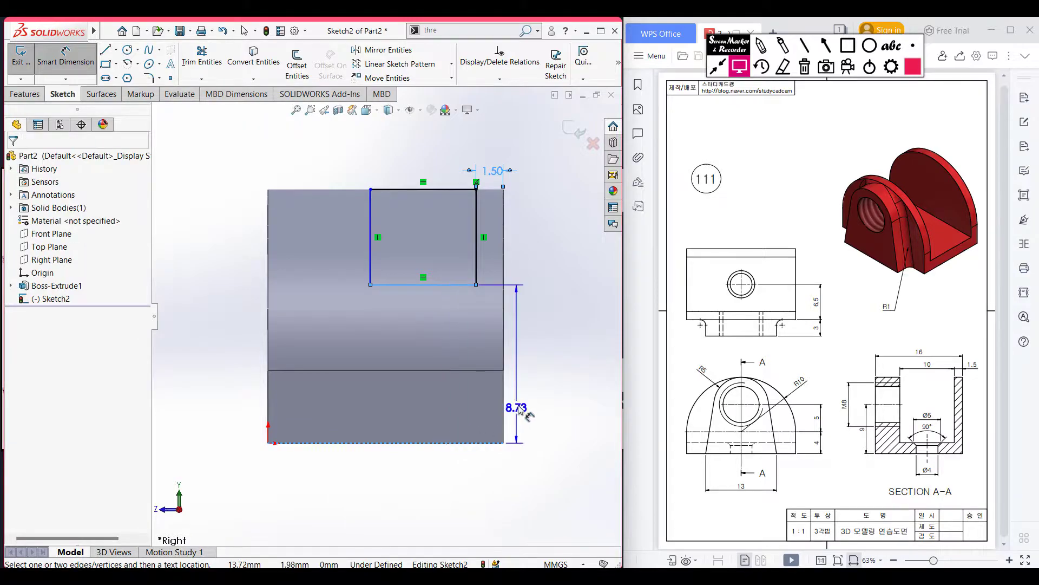
left_click(521, 410)
type("2")
key("Return")
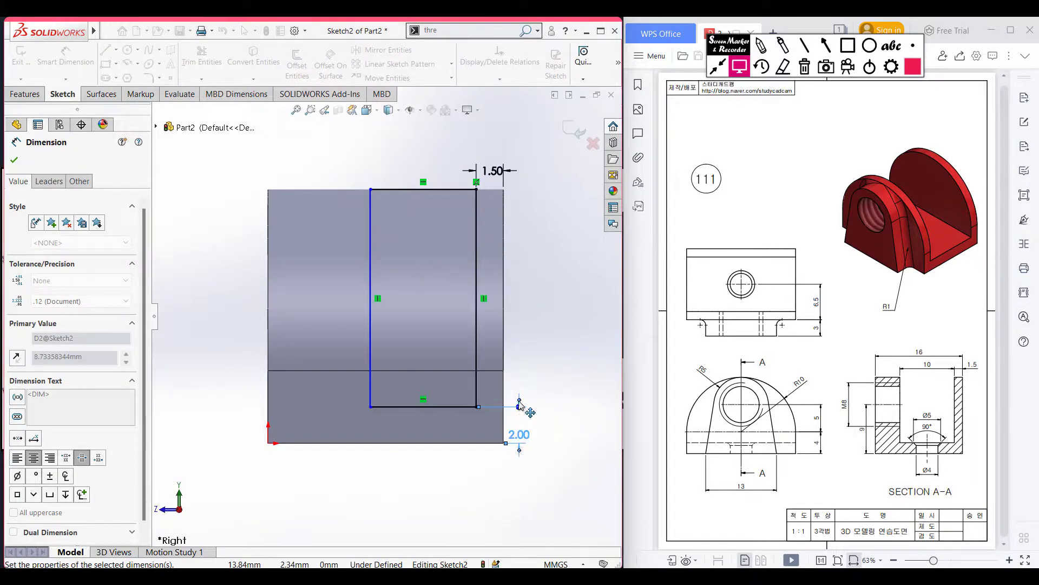
Step: Dimension the rectangle's top edge and set its width to 10 mm
left_click(454, 190)
left_click(428, 156)
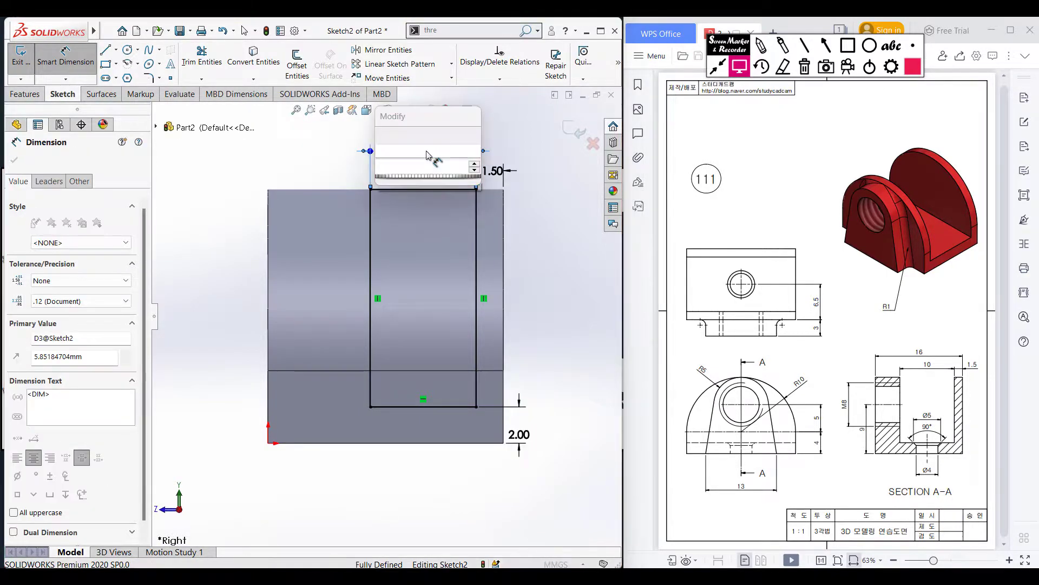
type("10")
key("Return")
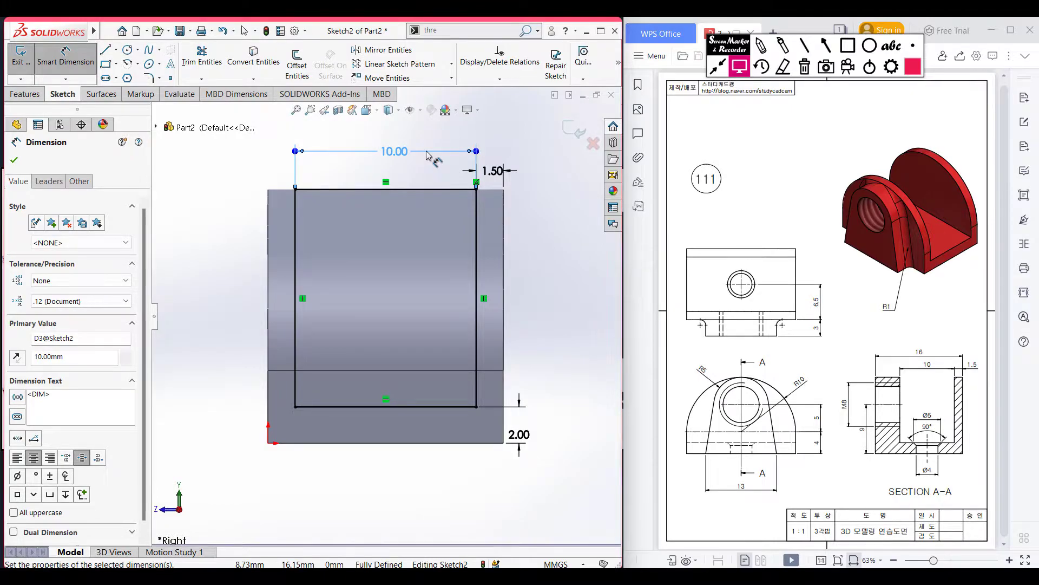
Step: Cut the rectangle through the arched body with an Extruded Cut set to Through All - Both
key("ctrl+7")
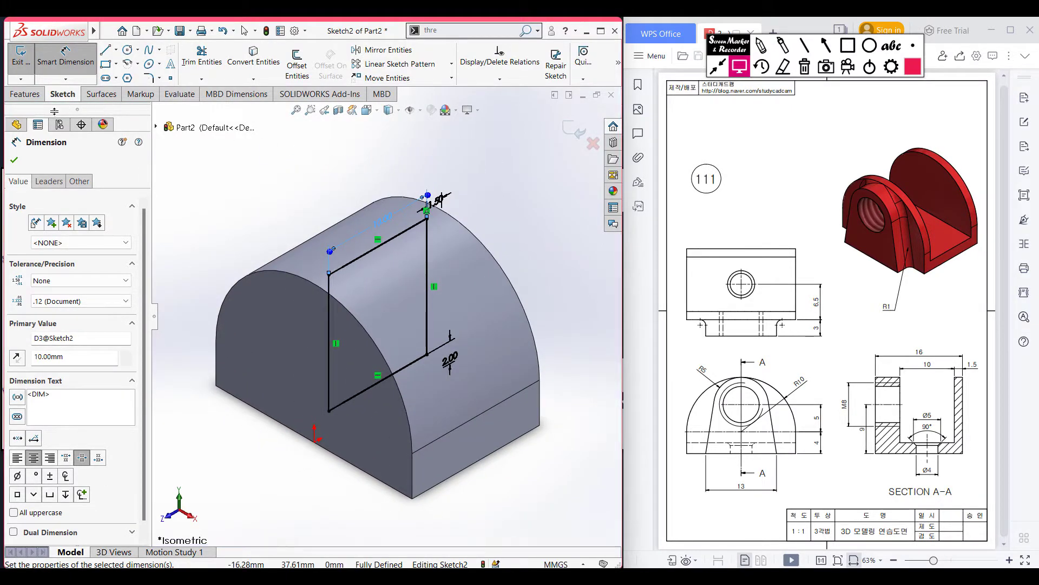
left_click(23, 93)
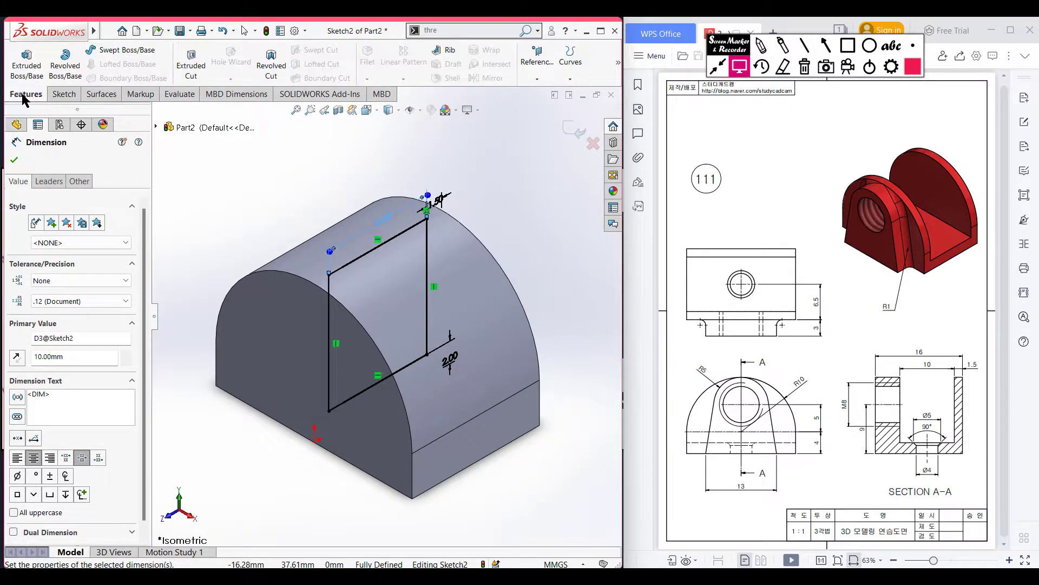
left_click(190, 61)
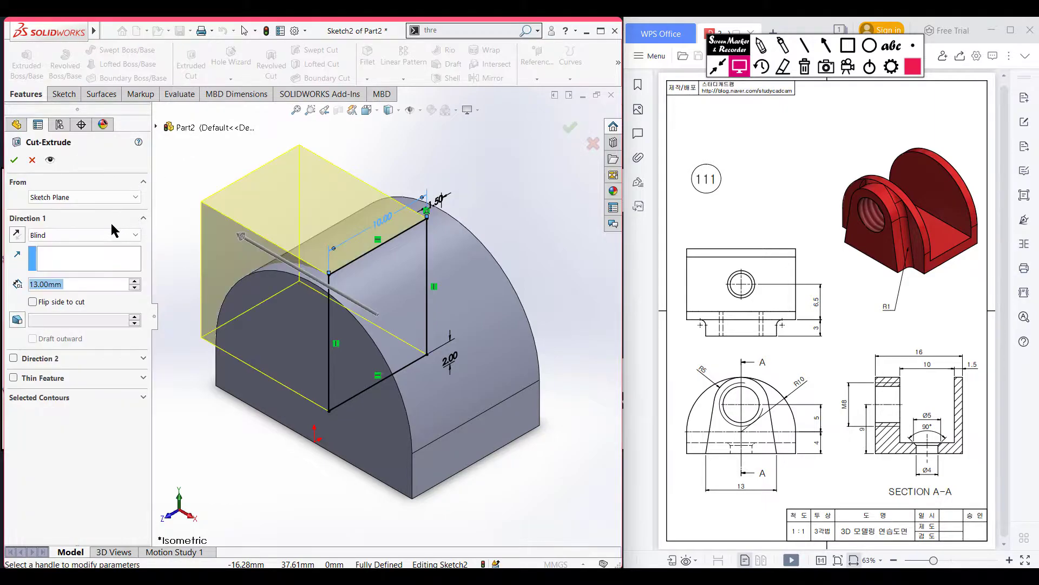
left_click(108, 234)
left_click(112, 257)
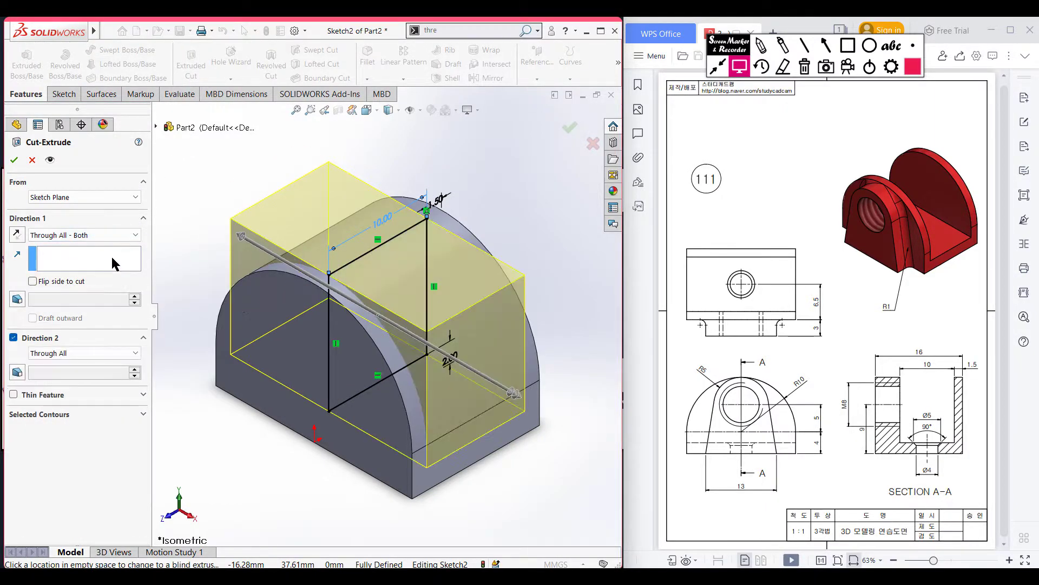
left_click(14, 159)
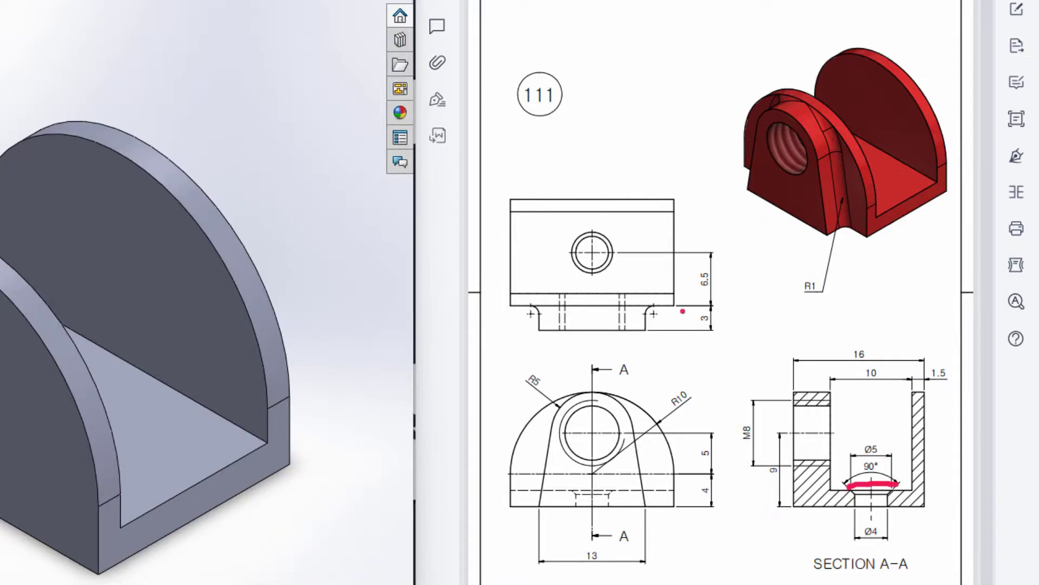
Step: Mark up the Ø5 and Ø4 hole diameters in section A-A and the hole, its 6.5 offset and centreline in the top view
mouse_move(890, 443)
left_mouse_down()
mouse_move(865, 436)
mouse_move(876, 467)
mouse_move(872, 430)
left_mouse_up()
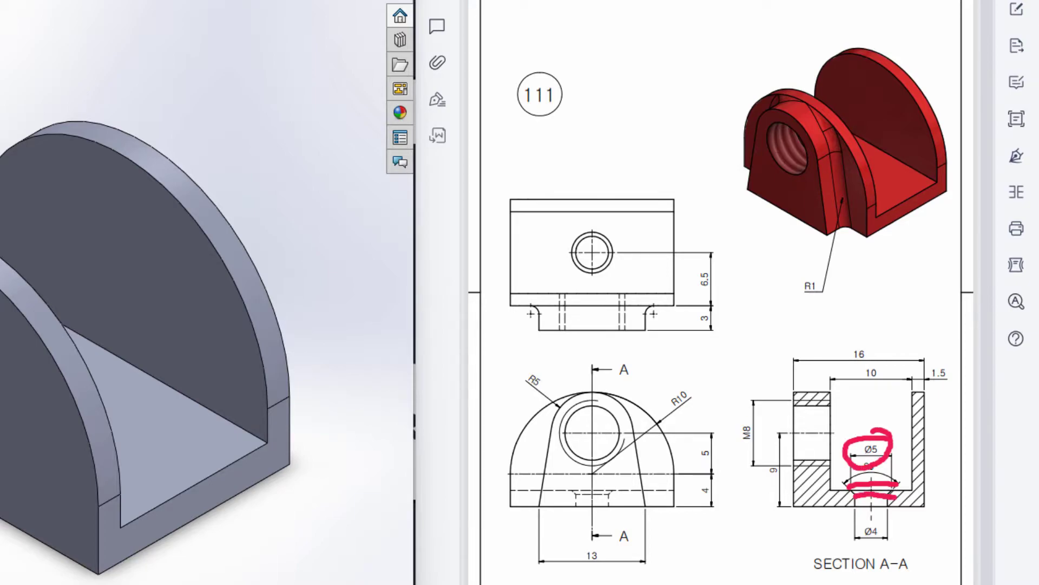
mouse_move(888, 524)
left_mouse_down()
mouse_move(865, 535)
mouse_move(894, 512)
left_mouse_up()
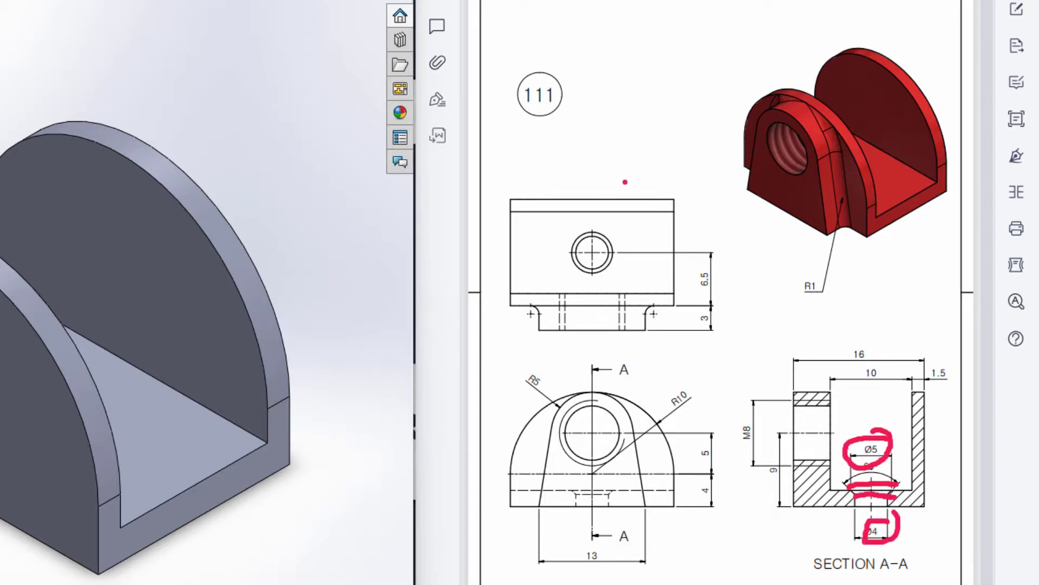
mouse_move(620, 245)
left_mouse_down()
mouse_move(601, 231)
mouse_move(602, 271)
mouse_move(617, 241)
left_mouse_up()
left_click_drag(666, 306, 732, 305)
mouse_move(649, 250)
left_mouse_down()
mouse_move(724, 250)
mouse_move(683, 270)
left_mouse_up()
left_click_drag(715, 265, 703, 267)
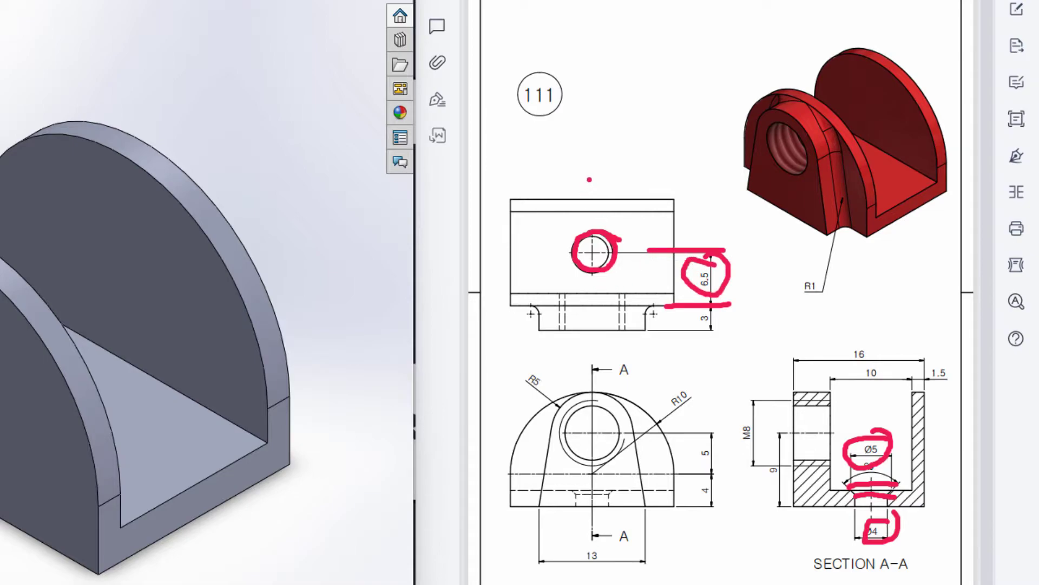
left_click_drag(591, 192, 600, 353)
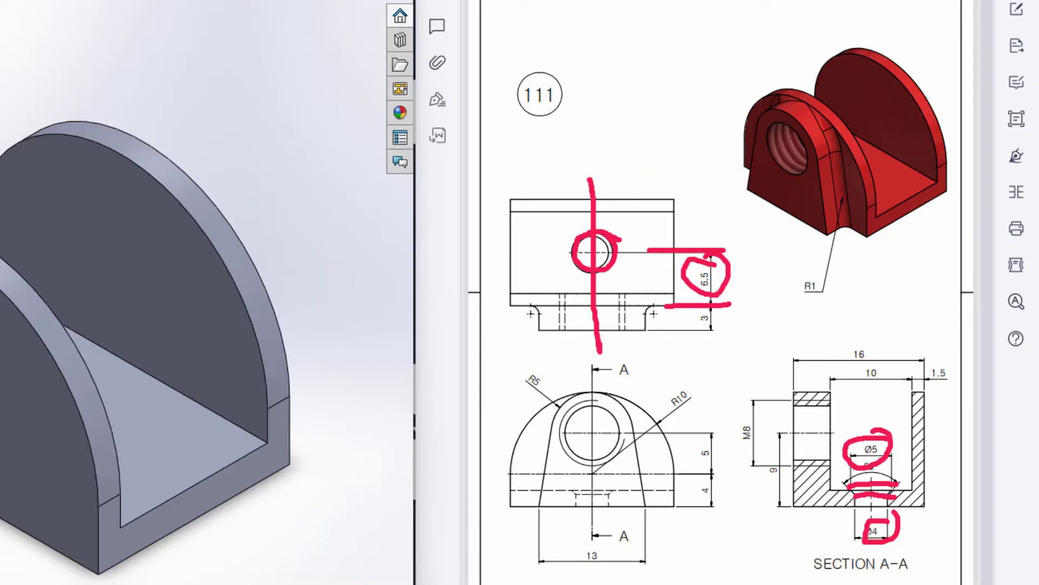
Step: Clear the markup, highlight the Ø5 countersink and floor edges in the section and front views, and clear these marks
key("e")
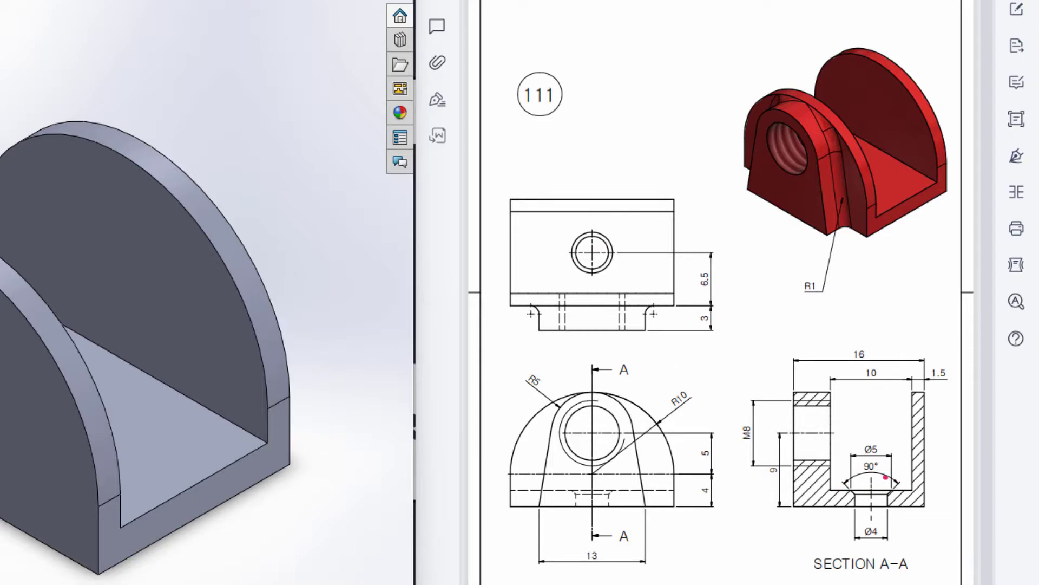
mouse_move(885, 443)
left_mouse_down()
mouse_move(841, 452)
mouse_move(863, 424)
left_mouse_up()
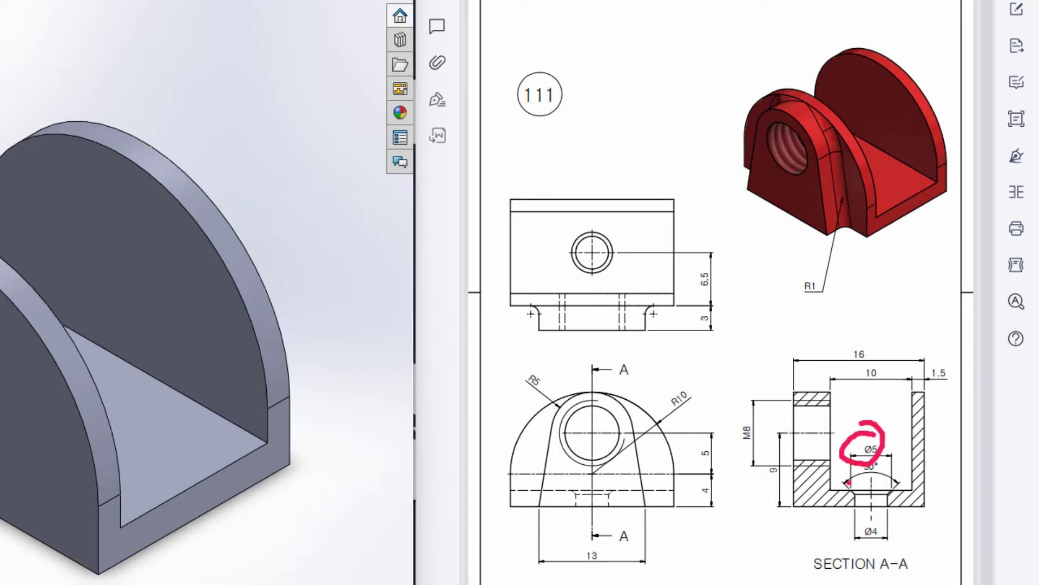
left_click_drag(868, 483, 891, 485)
left_click_drag(647, 492, 598, 504)
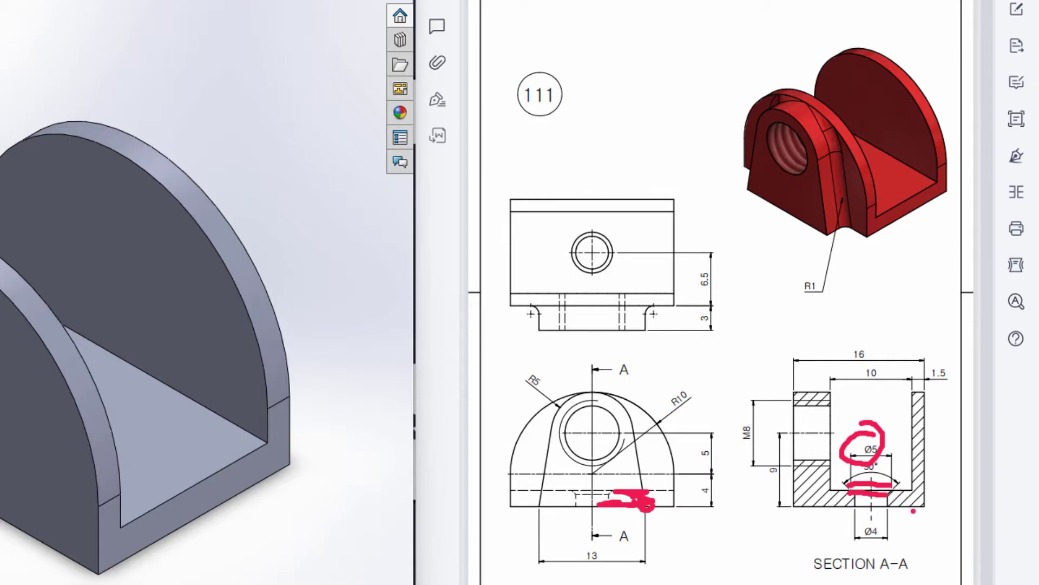
key("Escape")
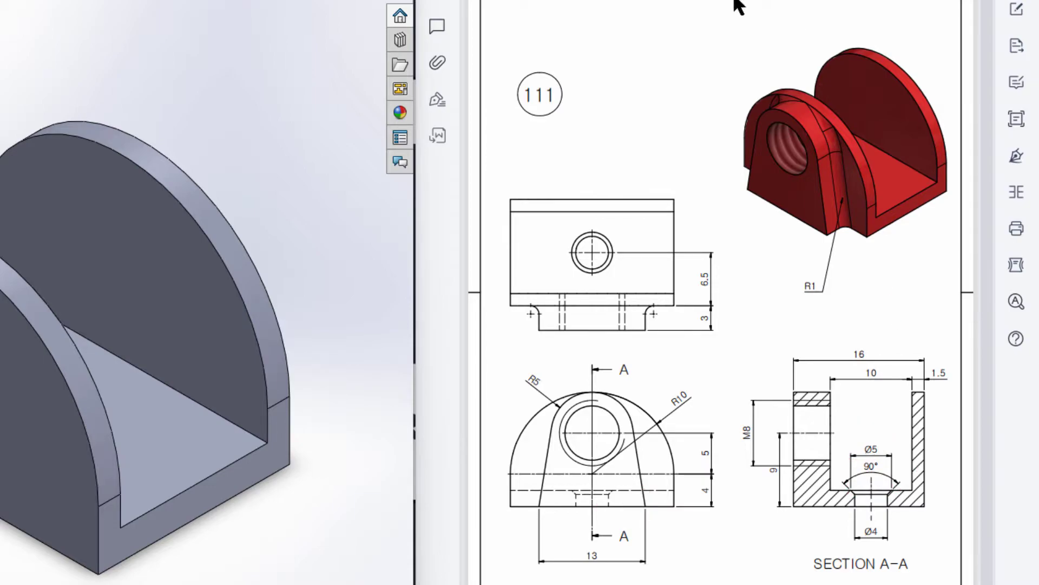
Step: Mark the countersink edges and Ø4 diameter in section A-A, erase the marks and leave markup mode
left_click_drag(856, 483, 899, 476)
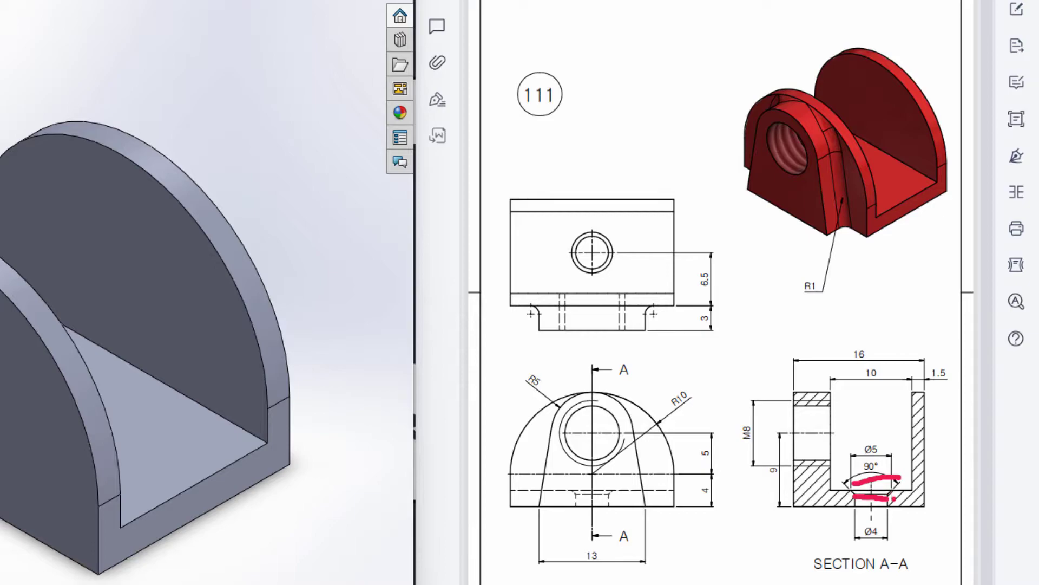
mouse_move(885, 521)
left_mouse_down()
mouse_move(851, 524)
mouse_move(888, 521)
left_mouse_up()
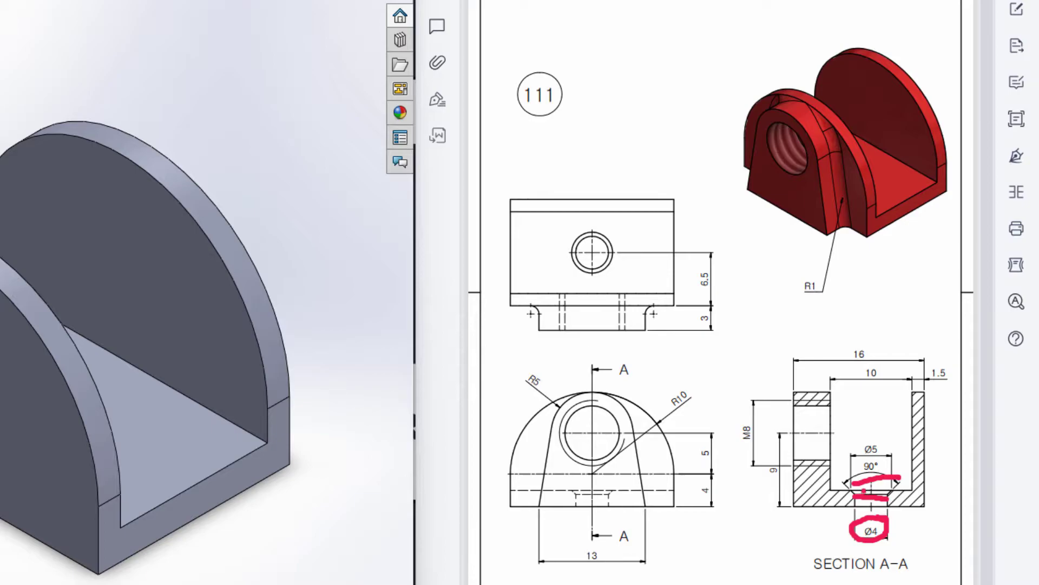
left_click(805, 66)
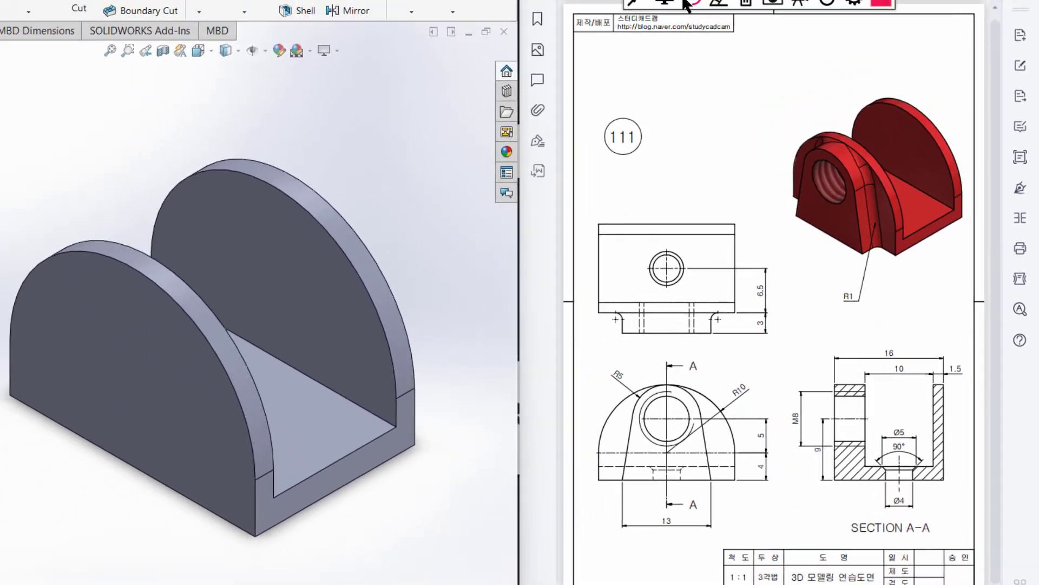
left_click(742, 68)
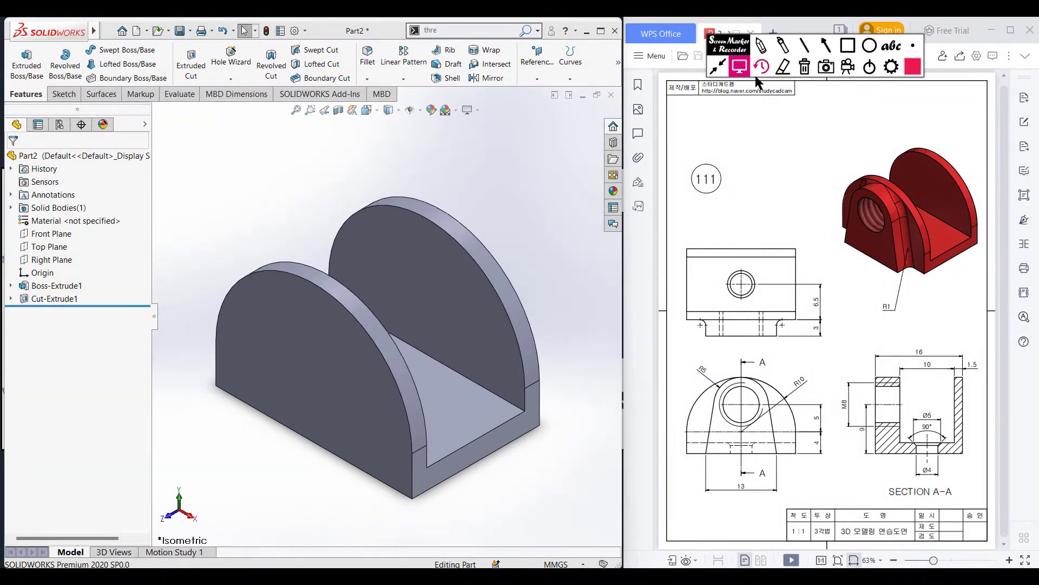
Step: Sketch a 5 mm diameter circle on the pocket floor, with its centre vertically in line with the origin
right_click(466, 404)
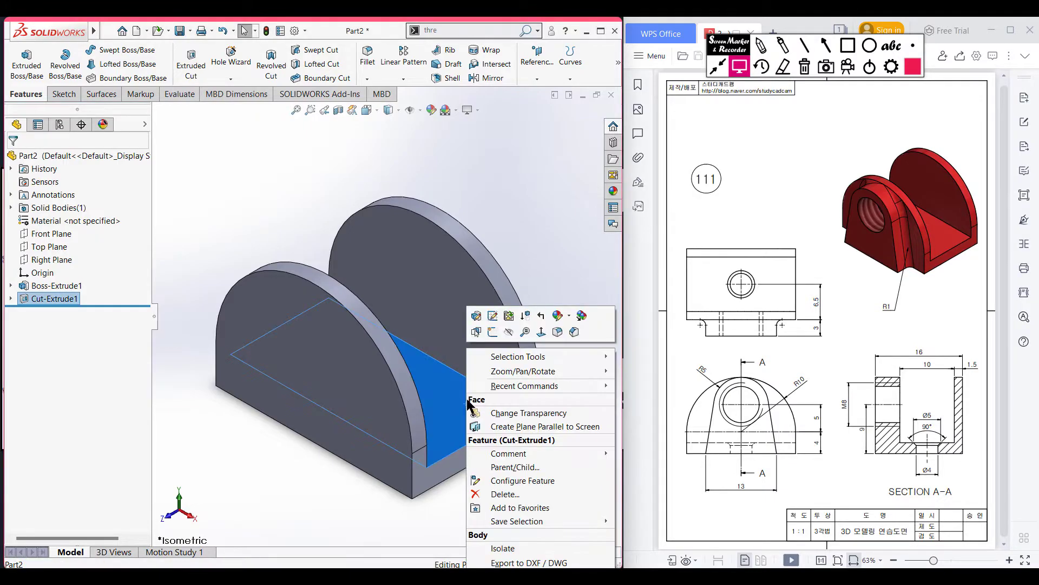
left_click(492, 332)
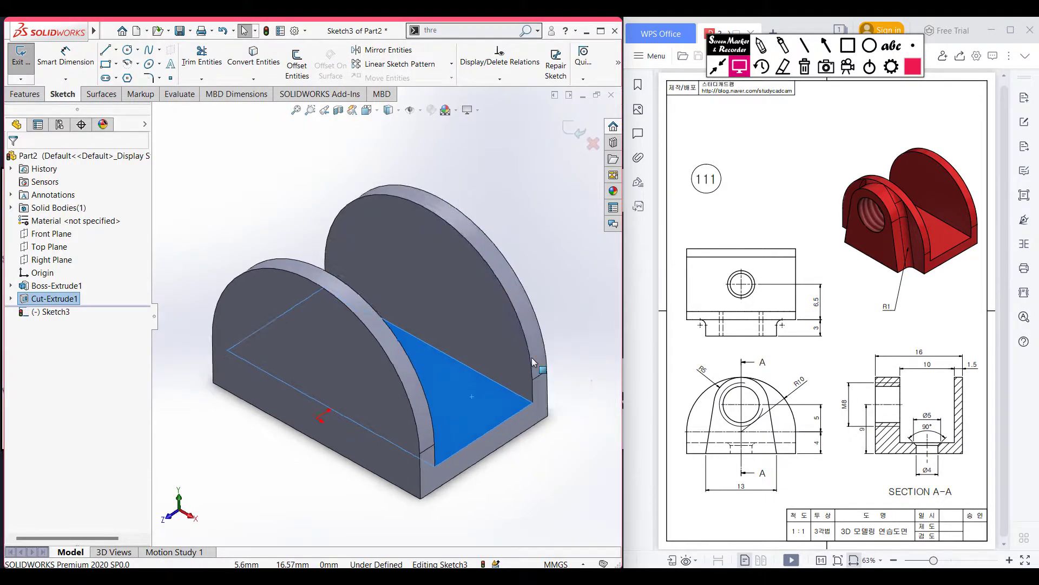
left_click(128, 50)
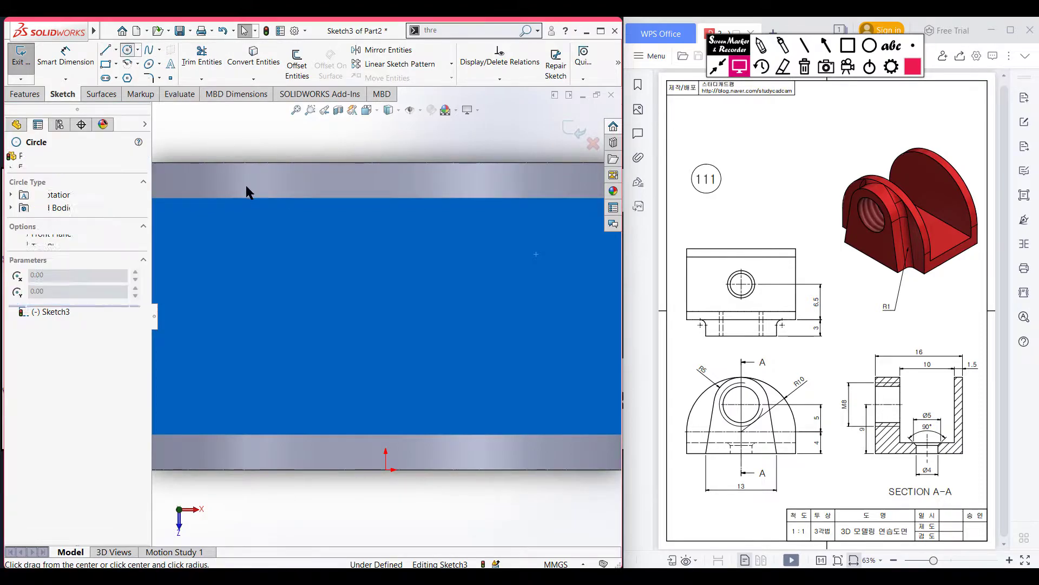
left_click(386, 337)
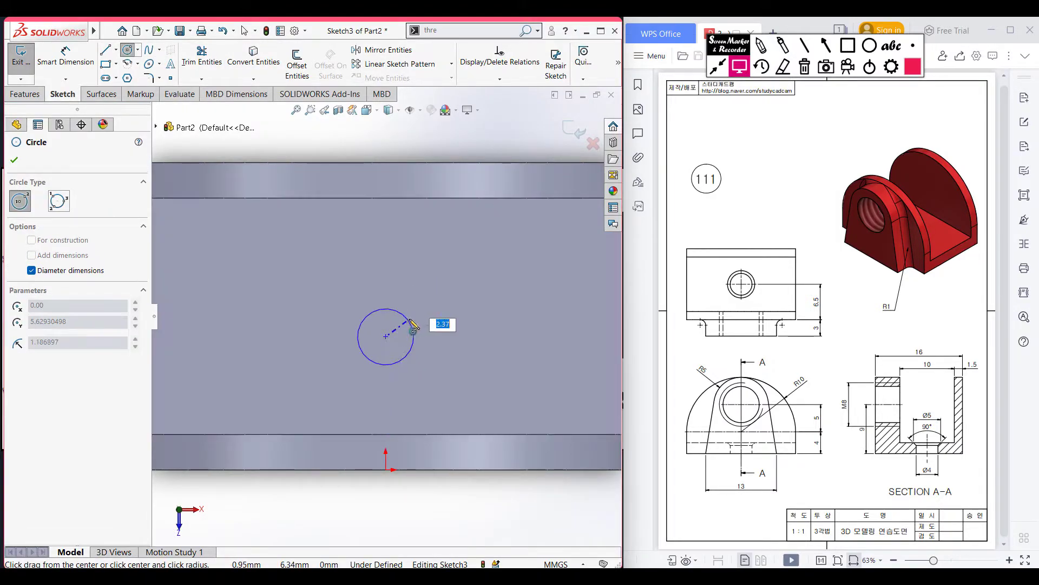
type("5")
key("Return")
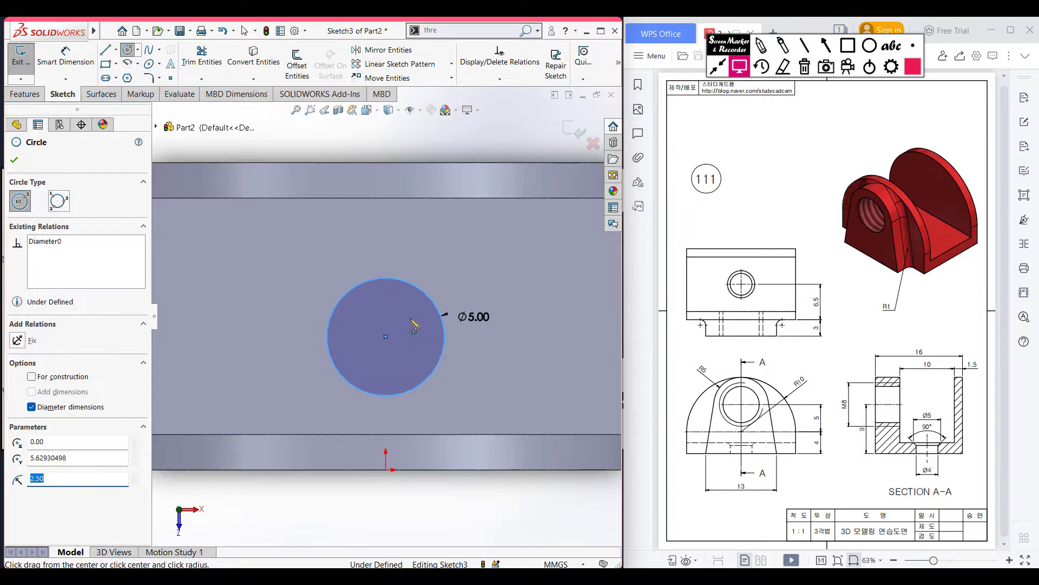
Step: Dimension the circle's centre 6.5 mm from the body's outer edge at the origin and exit the sketch
key("z")
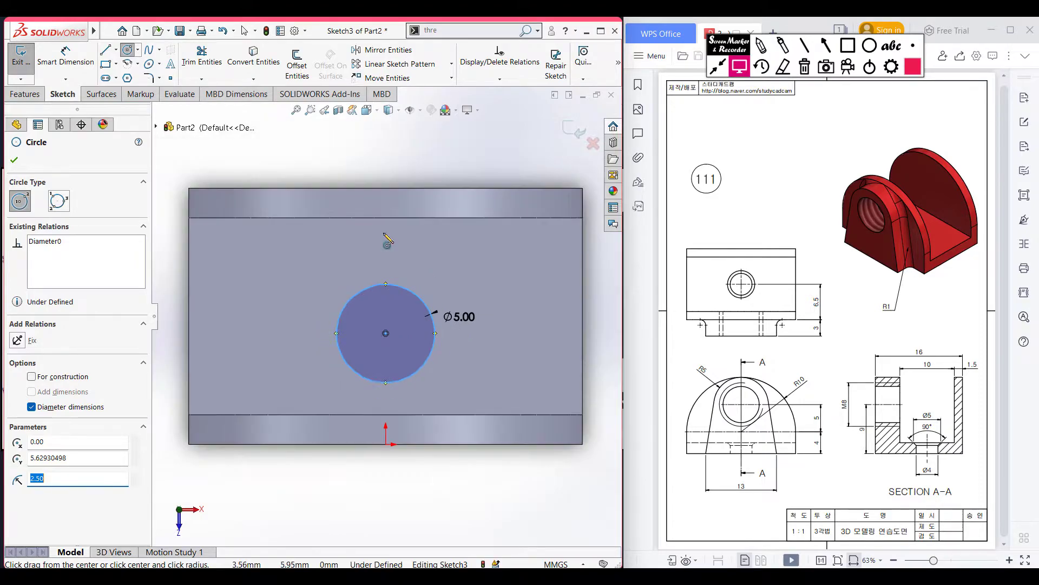
left_click(65, 54)
left_click(402, 384)
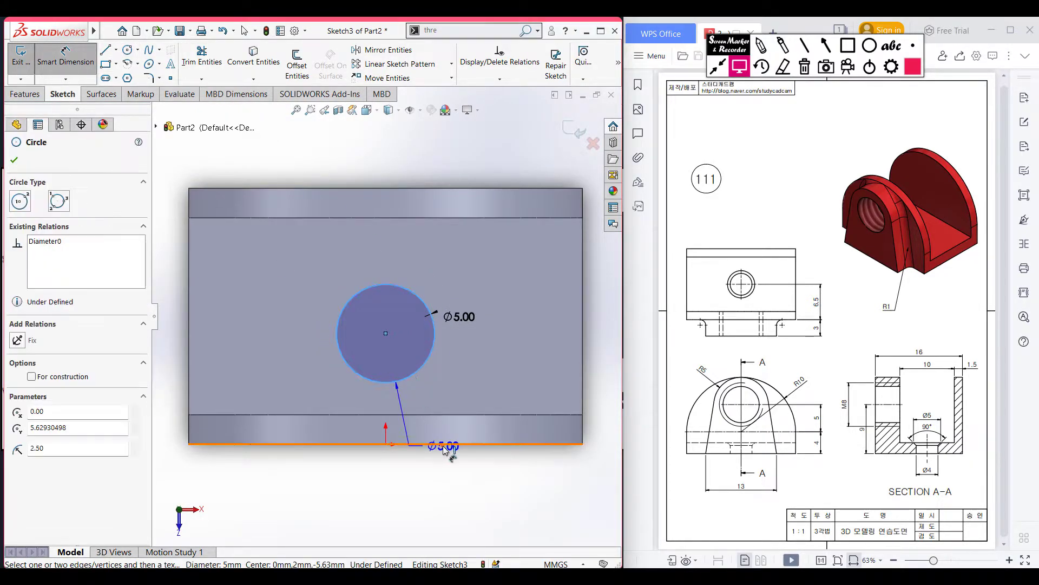
left_click(443, 444)
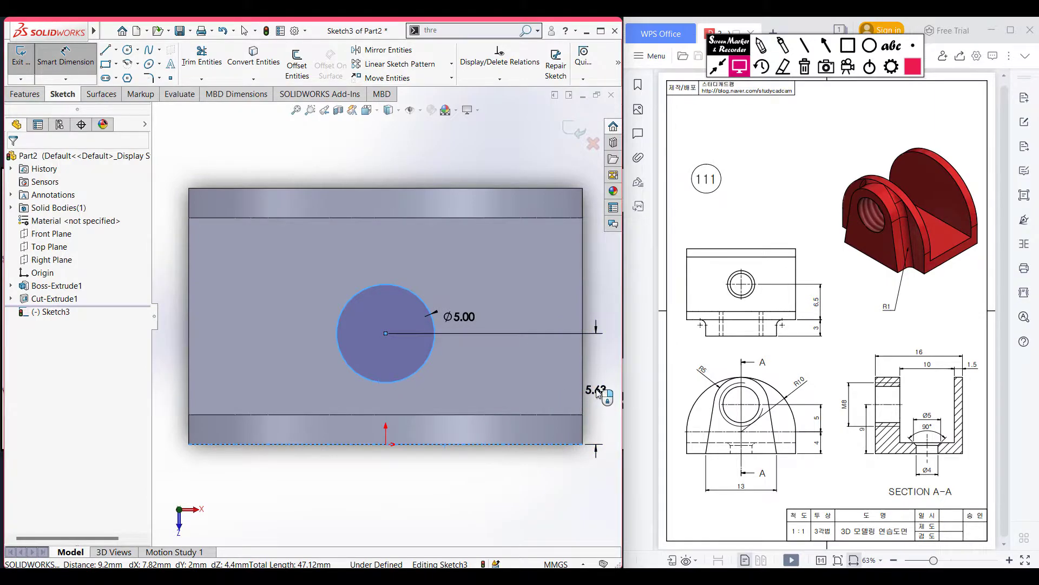
left_click(598, 392)
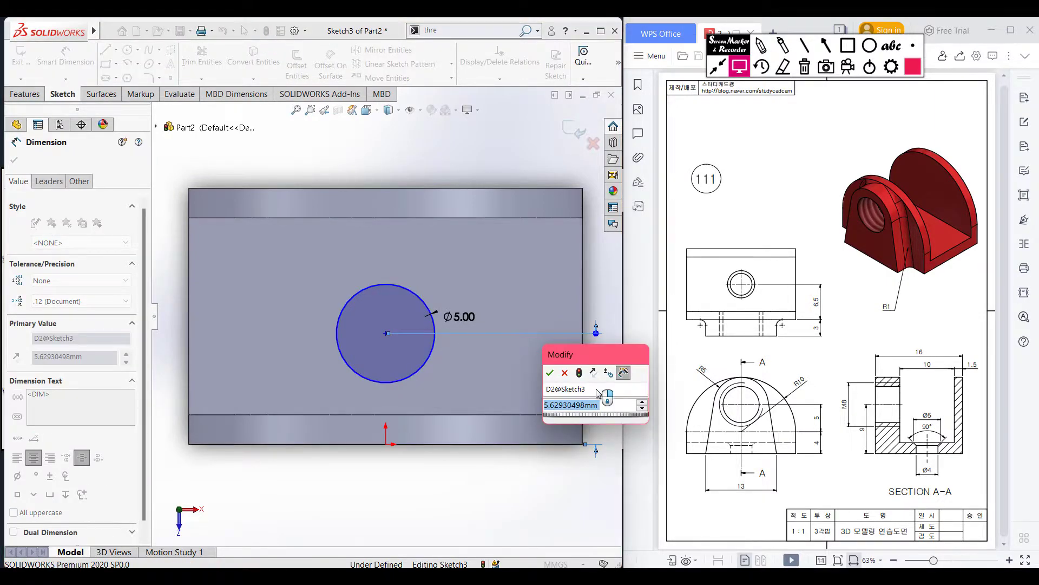
type("6")
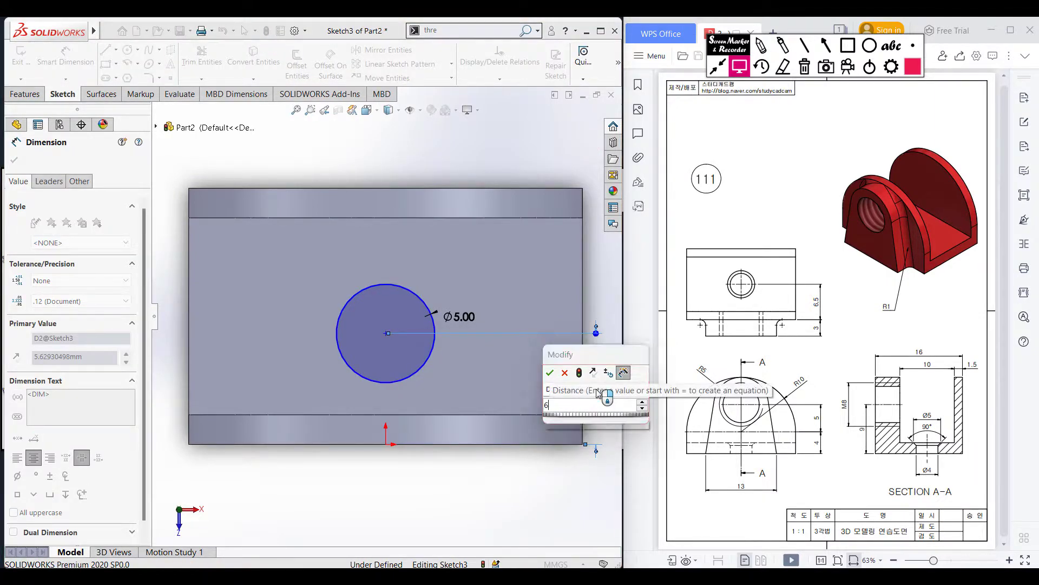
type(".5")
key("Return")
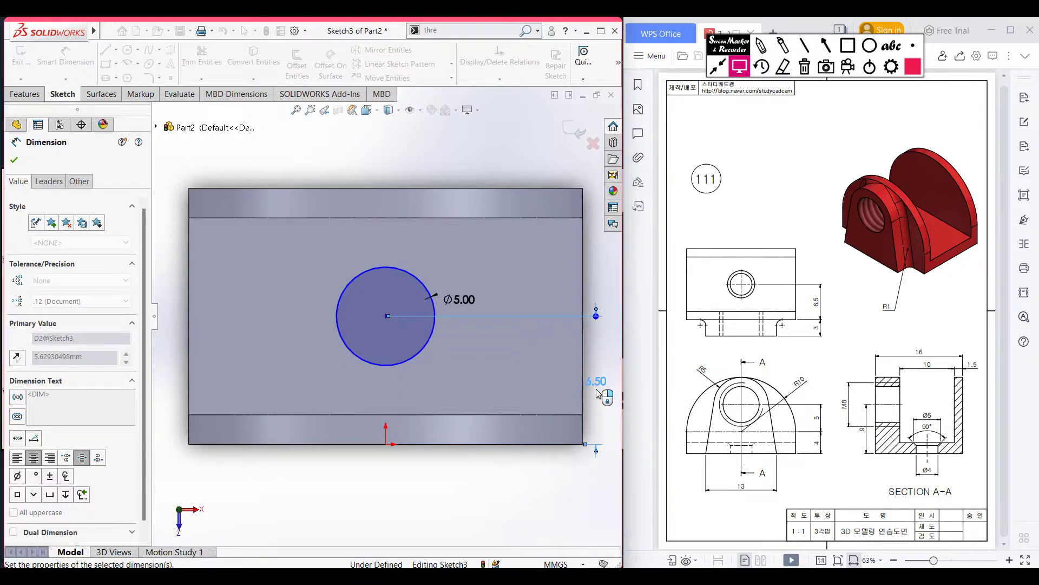
left_click(14, 160)
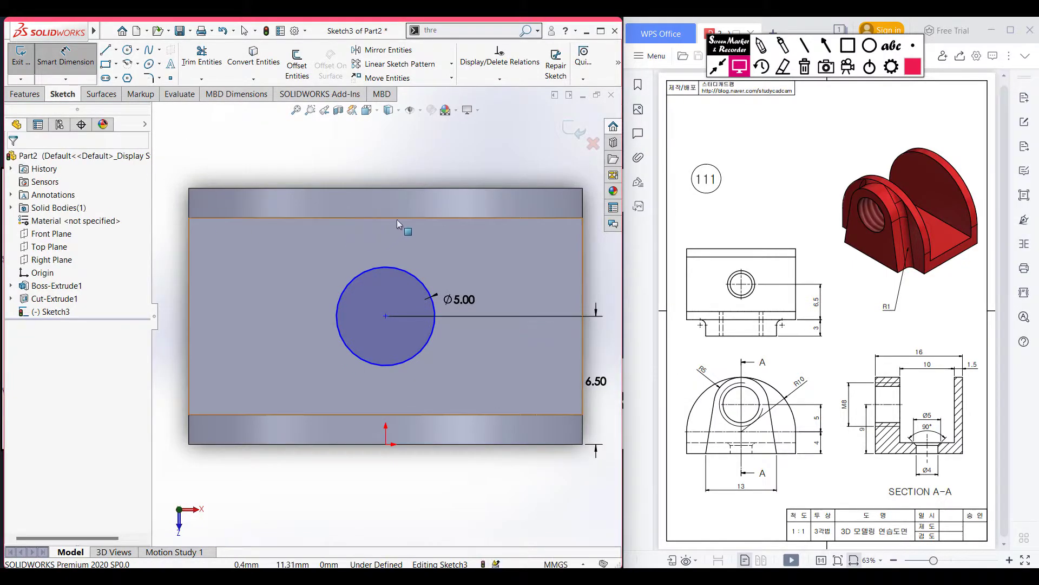
key("ctrl+7")
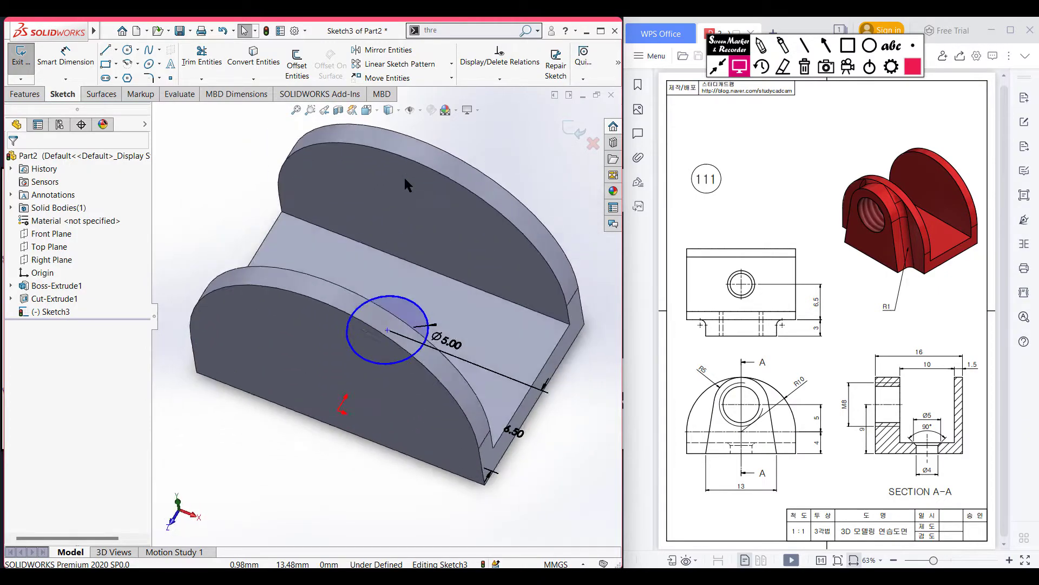
left_click(571, 135)
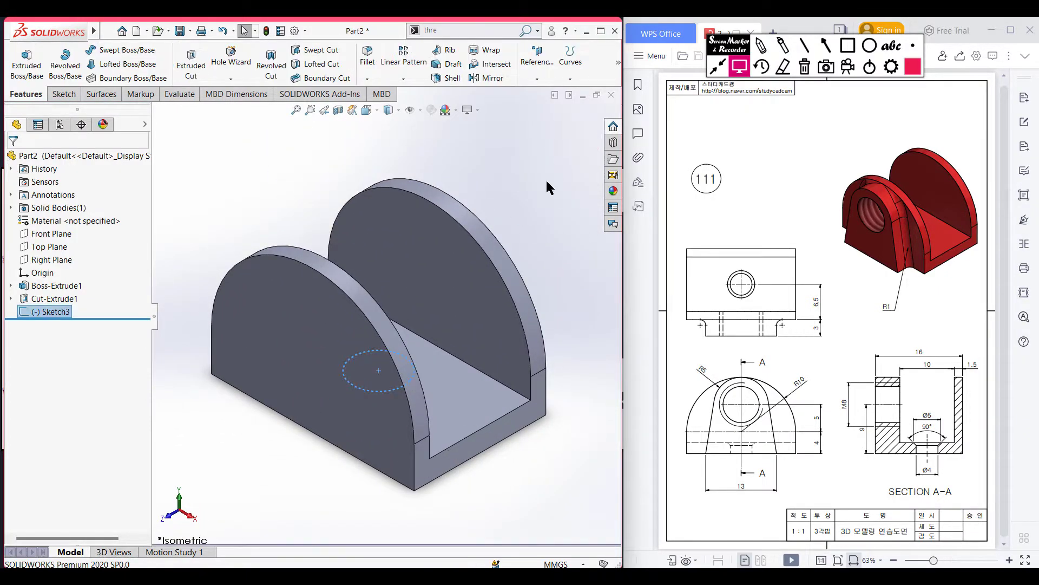
Step: Create a reference plane offset 0.5 mm below the pocket floor, using the flipped offset direction
left_click(476, 413)
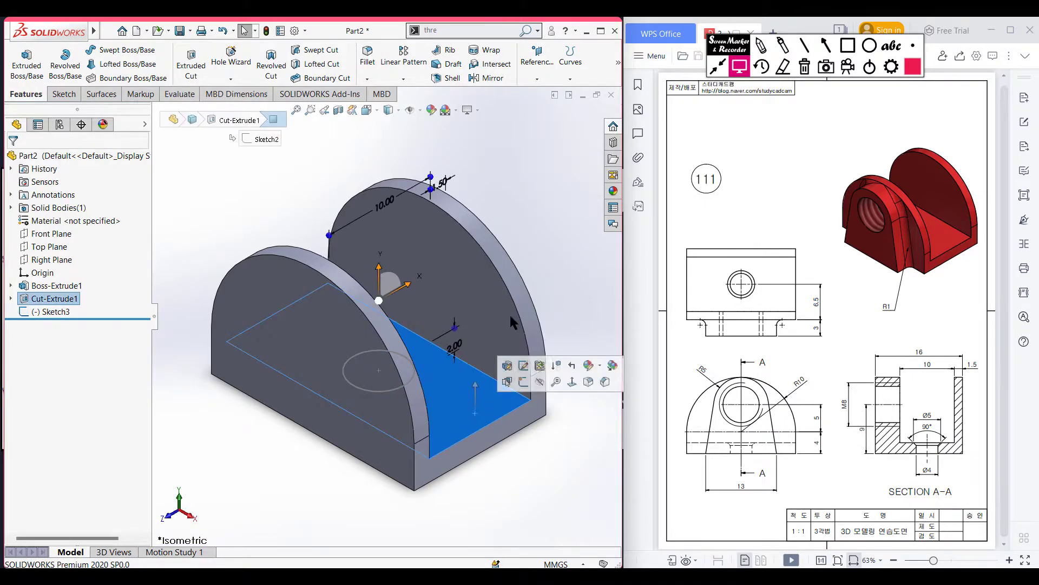
left_click(537, 65)
left_click(547, 95)
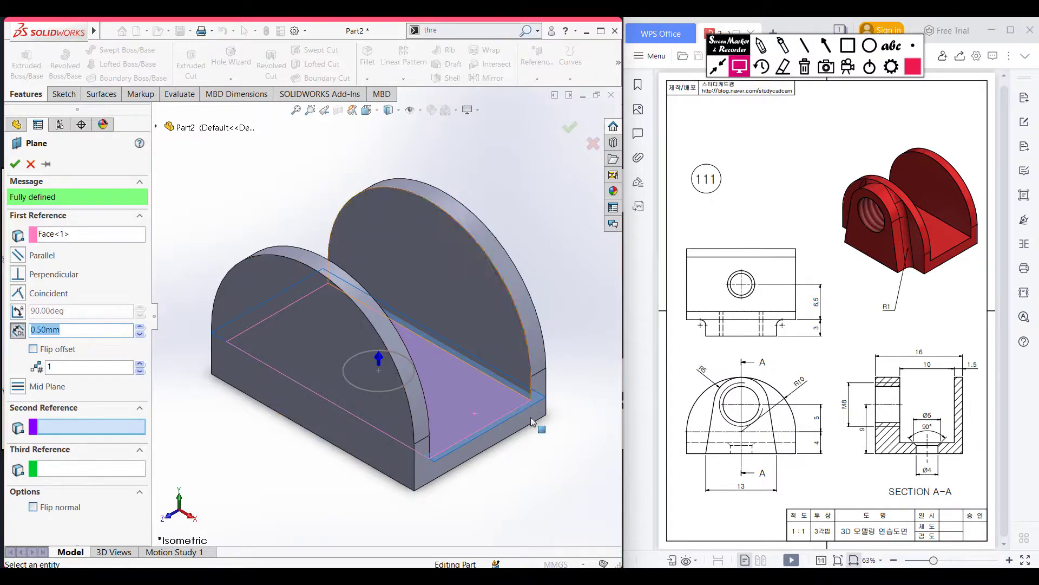
left_click(365, 115)
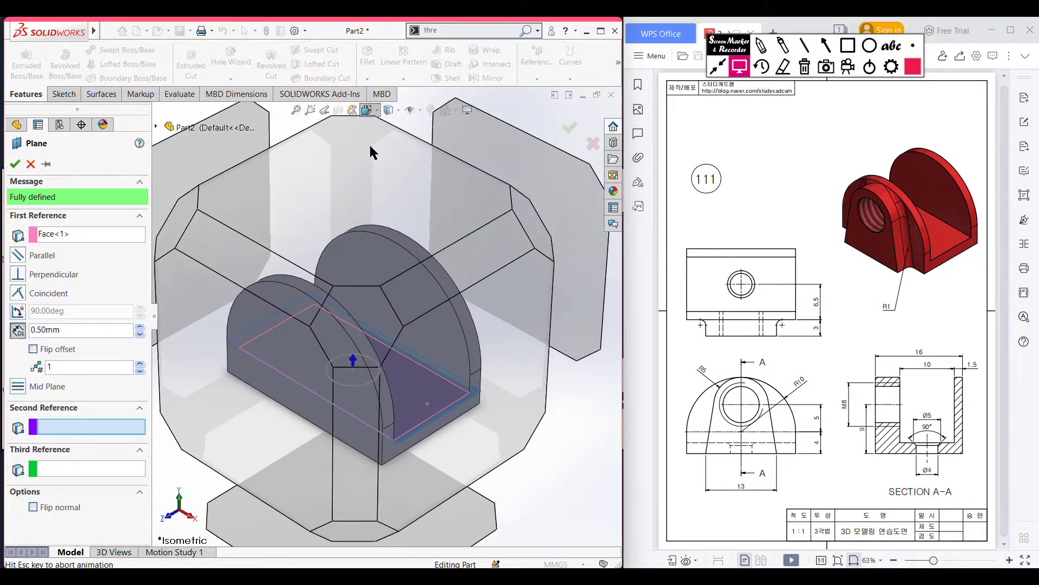
left_click(366, 424)
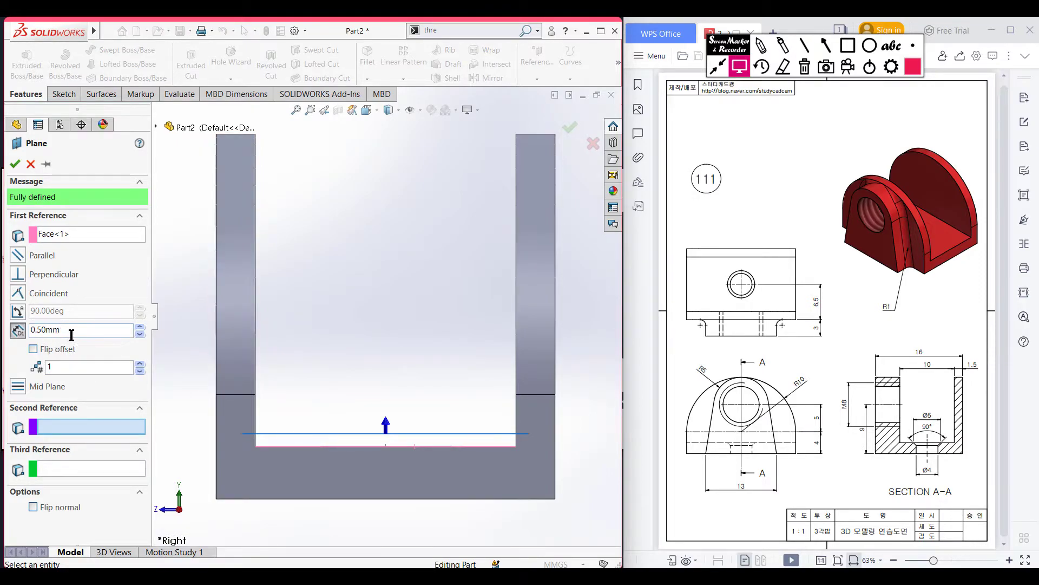
left_click(33, 349)
left_click(15, 164)
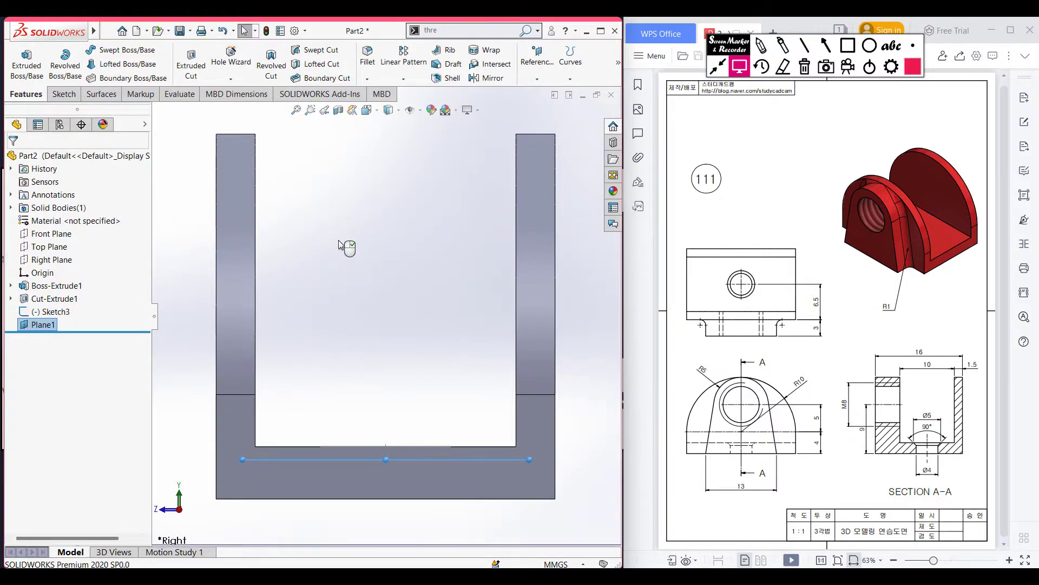
Step: Sketch a 4 mm diameter circle on the new plane, concentric with the 5 mm circle, and exit the sketch
key("ctrl+7")
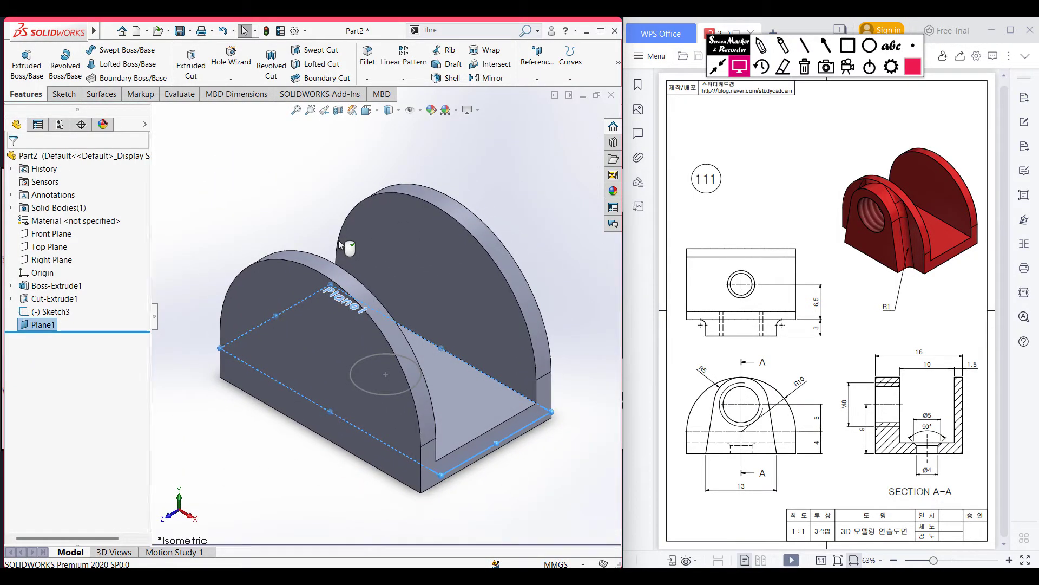
right_click(46, 326)
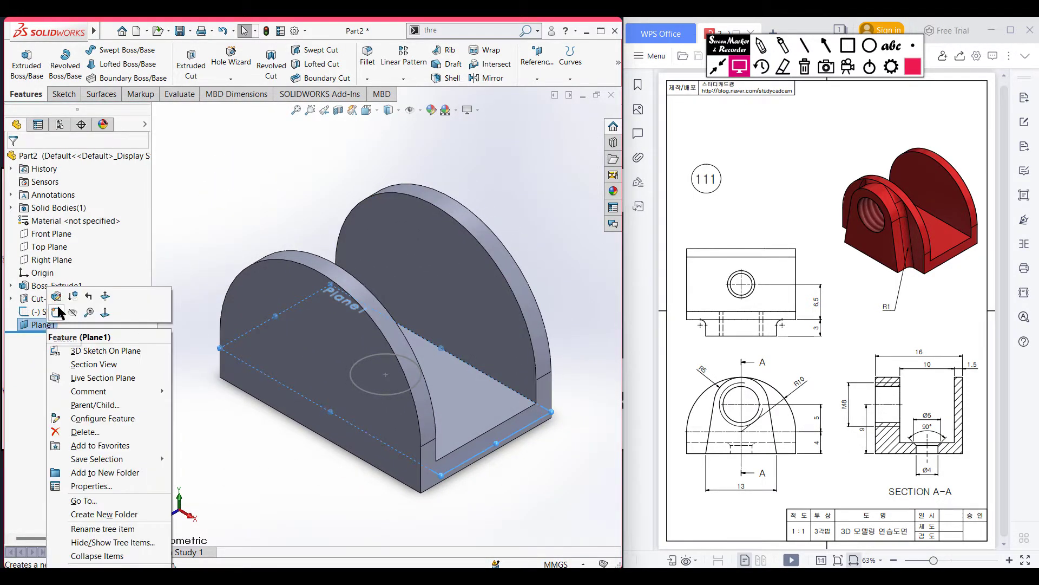
left_click(57, 311)
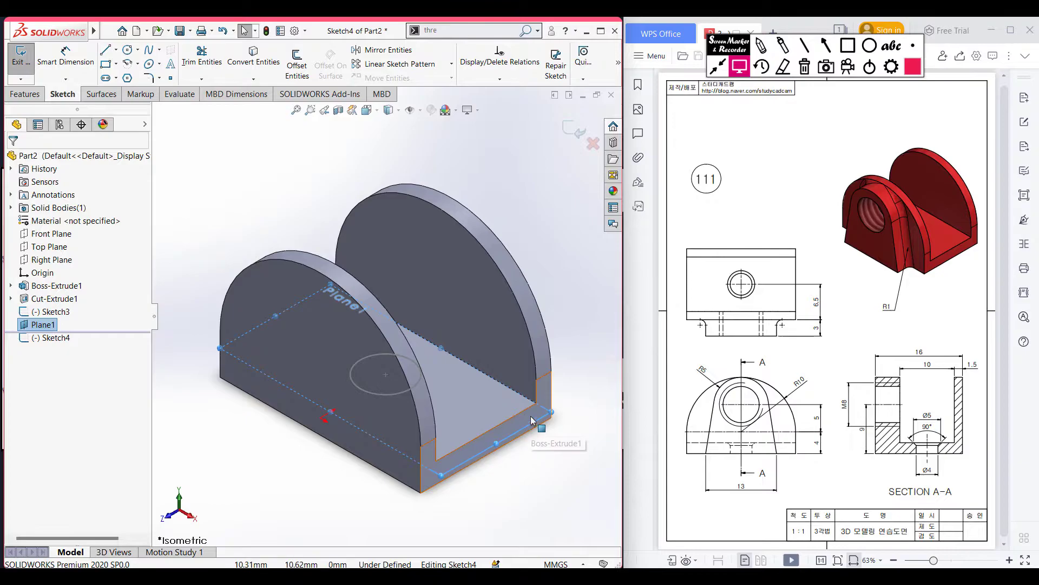
key("ctrl+8")
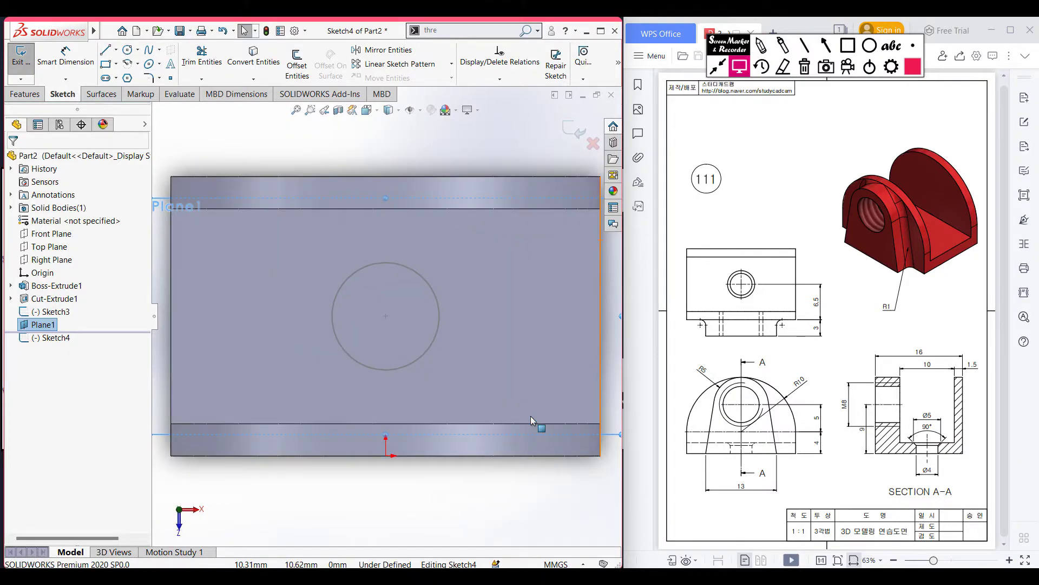
key("c")
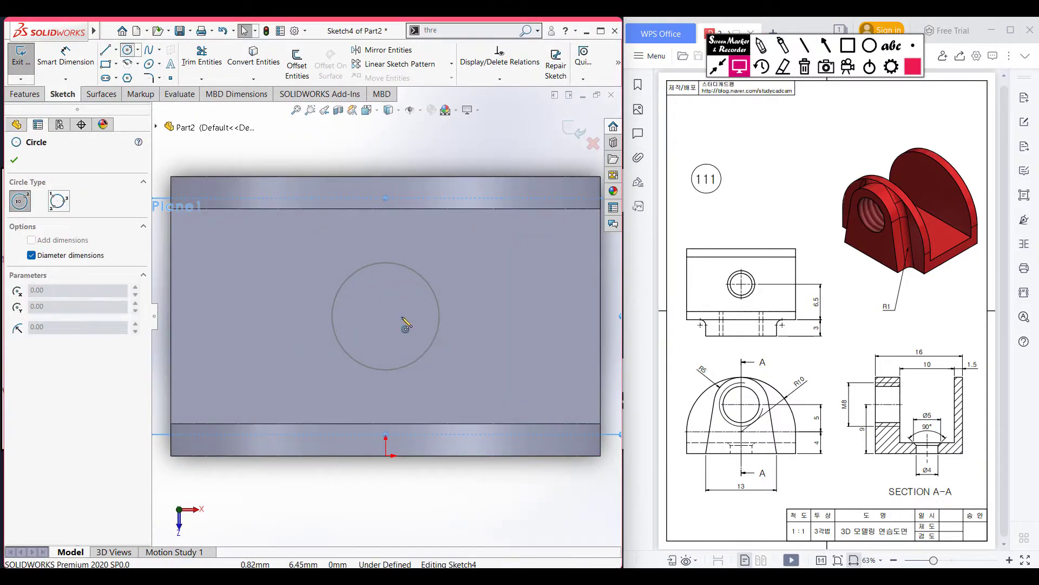
left_click(386, 316)
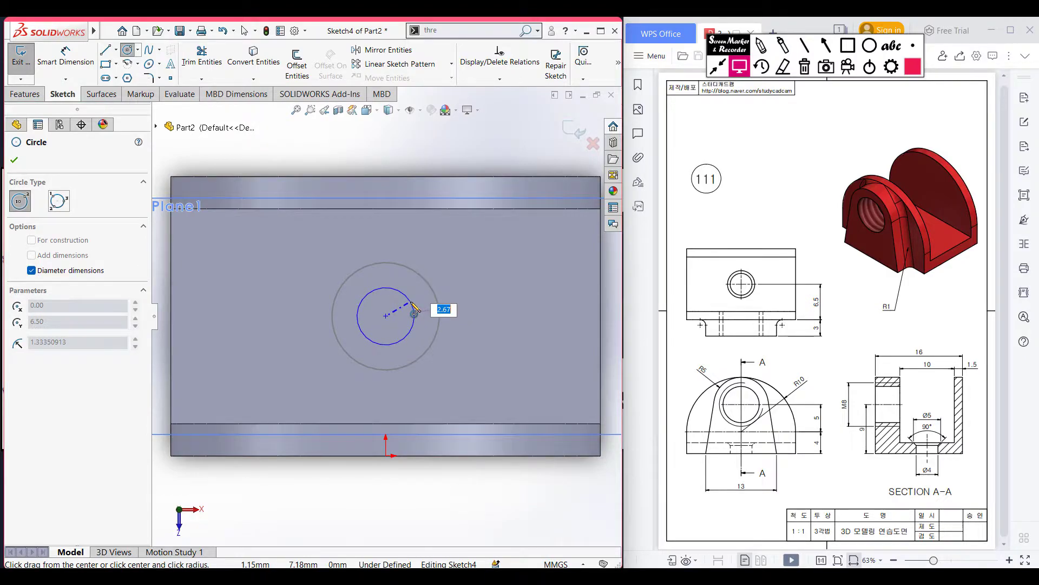
type("4")
key("Return")
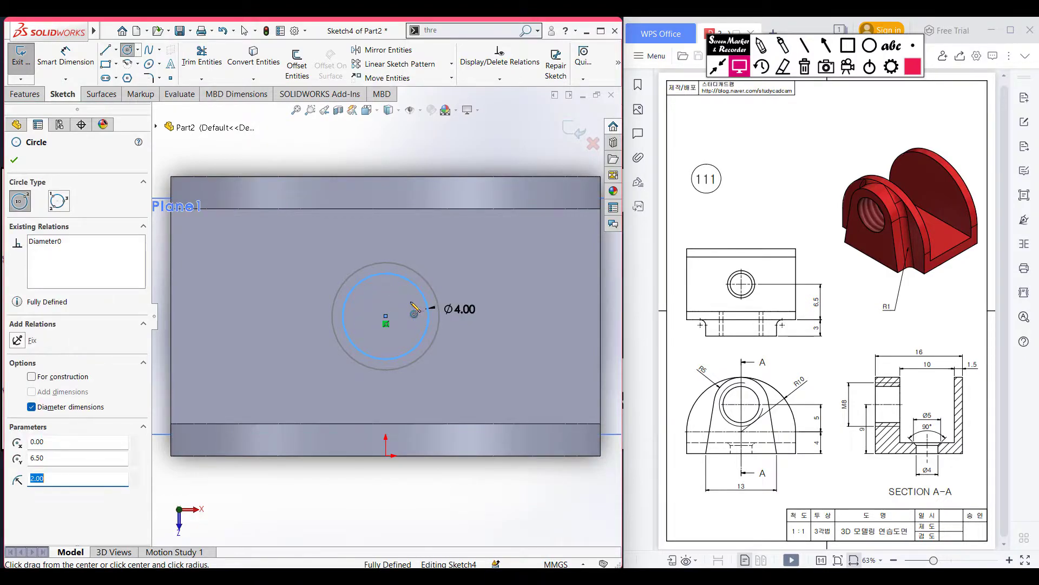
key("ctrl+7")
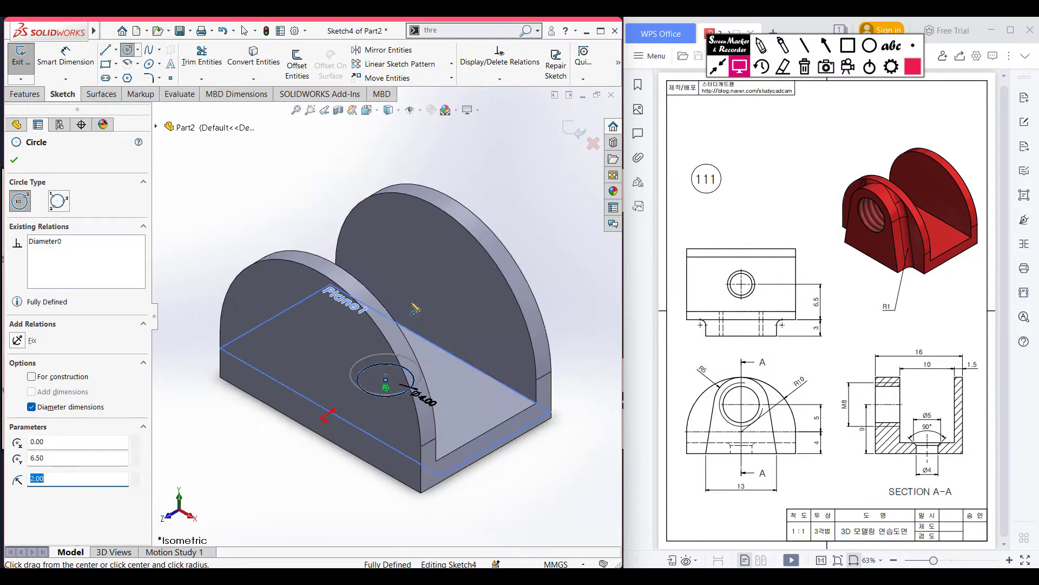
left_click(12, 161)
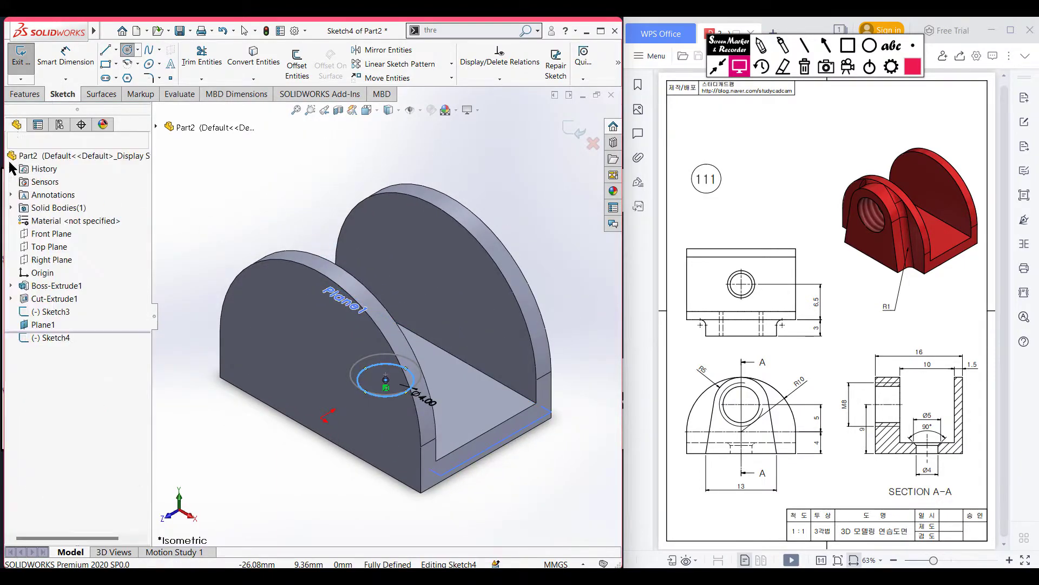
left_click(568, 131)
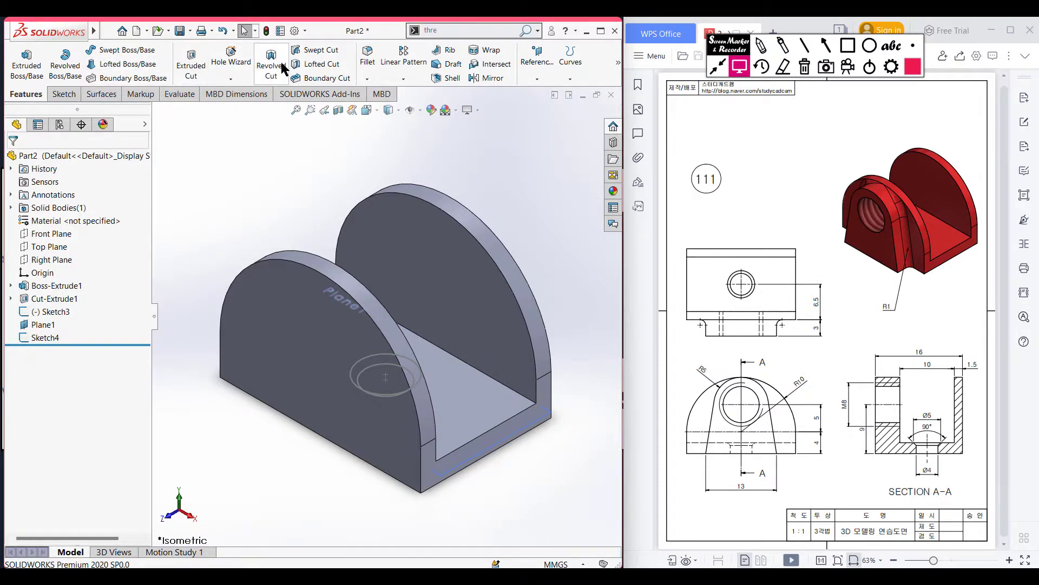
Step: Create a Lofted Cut between the 5 mm circle sketch and the 4 mm circle sketch to form the countersink
left_click(319, 65)
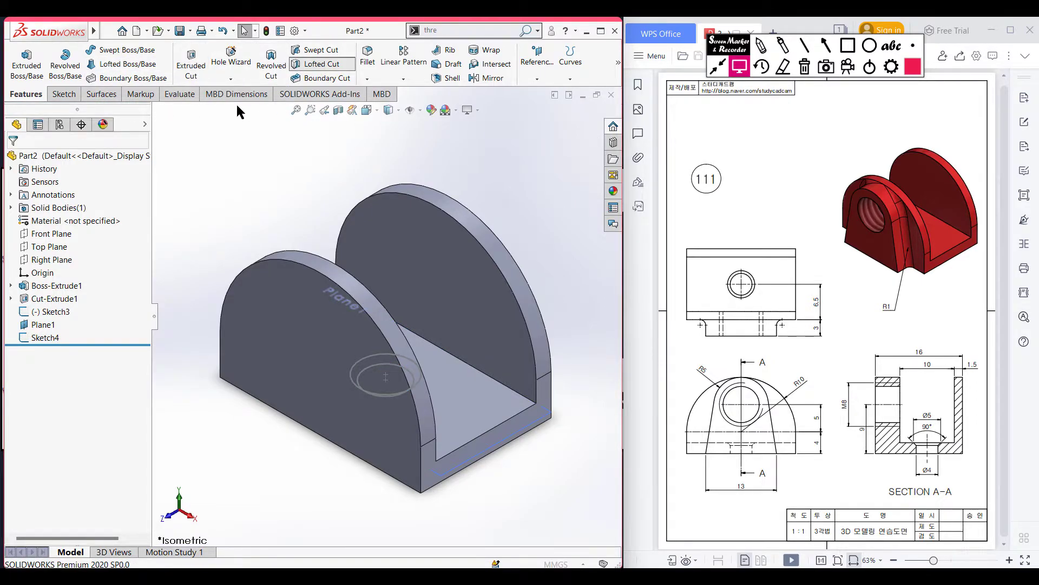
left_click(157, 127)
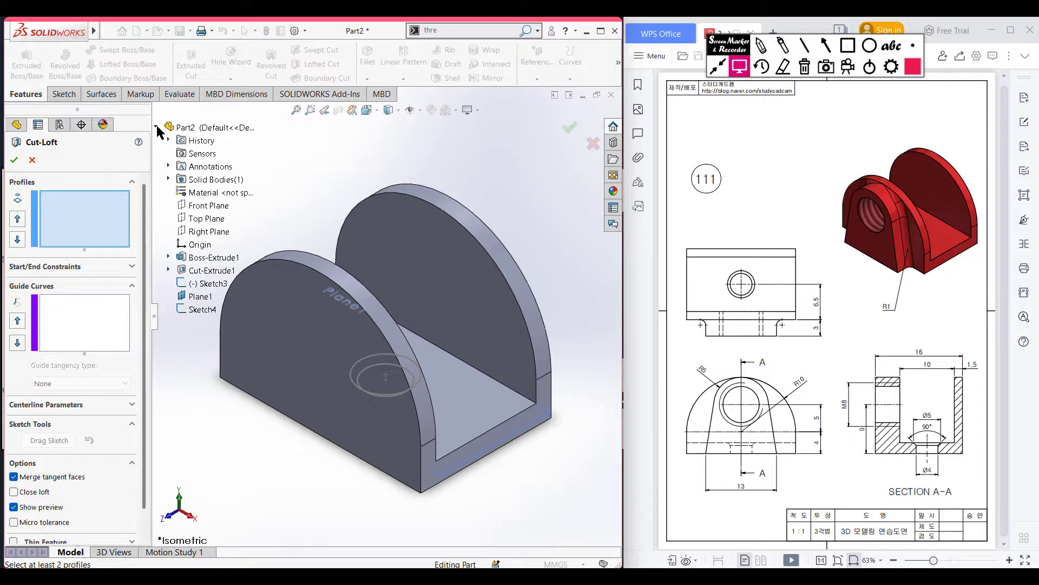
left_click(209, 285)
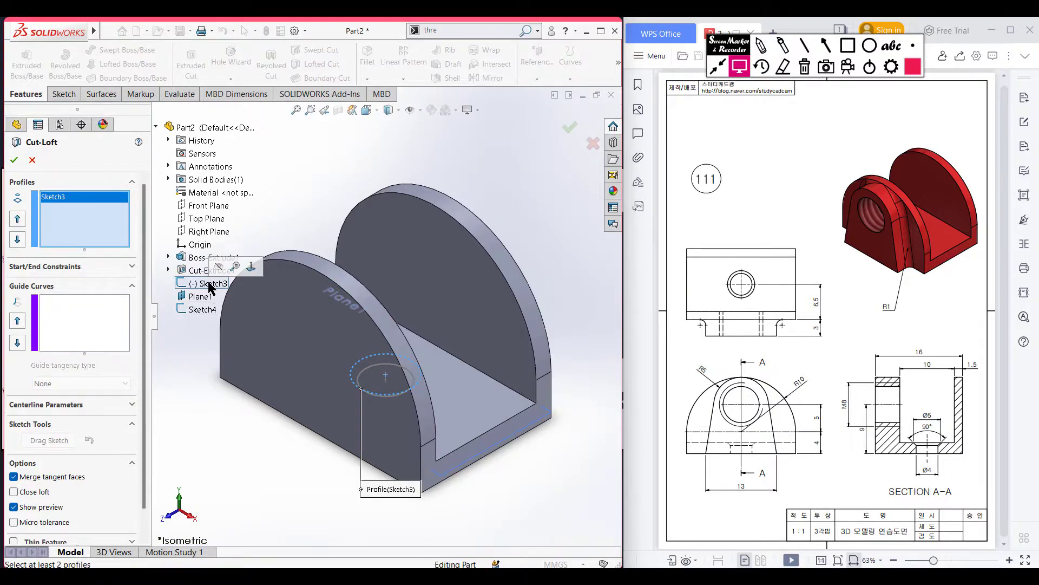
left_click(209, 309)
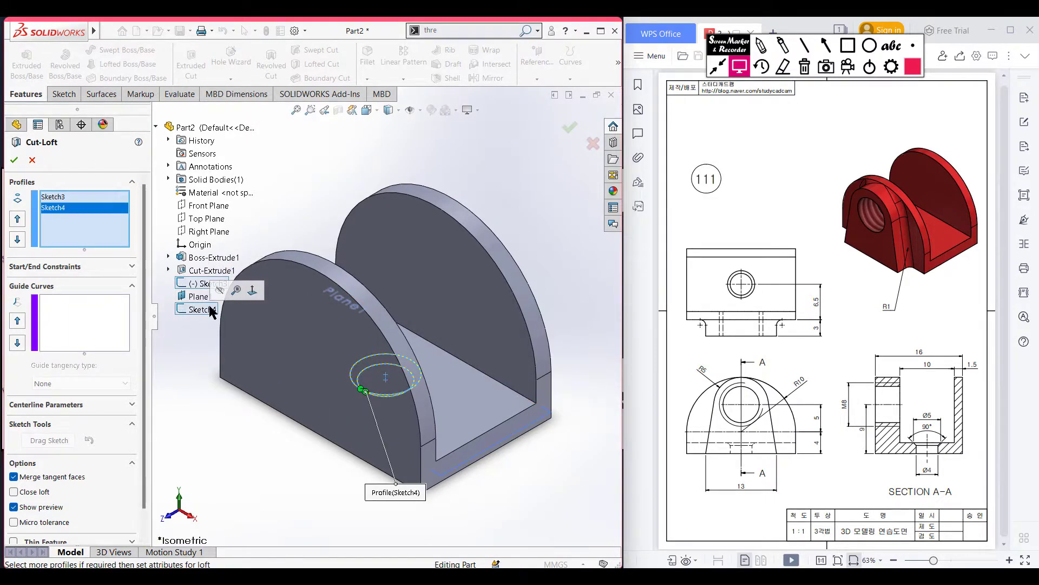
left_click(11, 163)
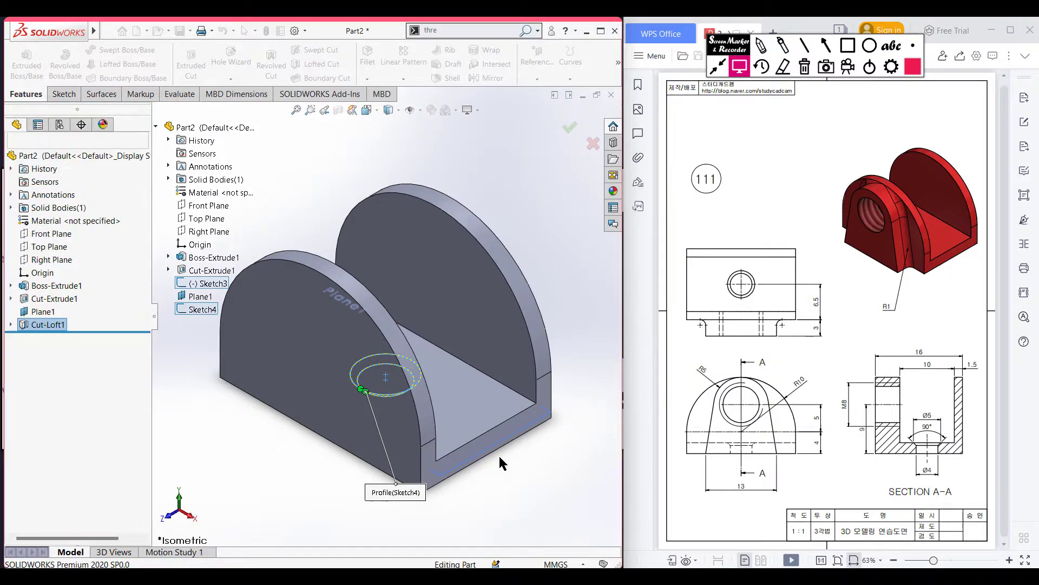
mouse_move(550, 456)
middle_mouse_down()
mouse_move(494, 469)
mouse_move(533, 466)
middle_mouse_up()
left_click(496, 475)
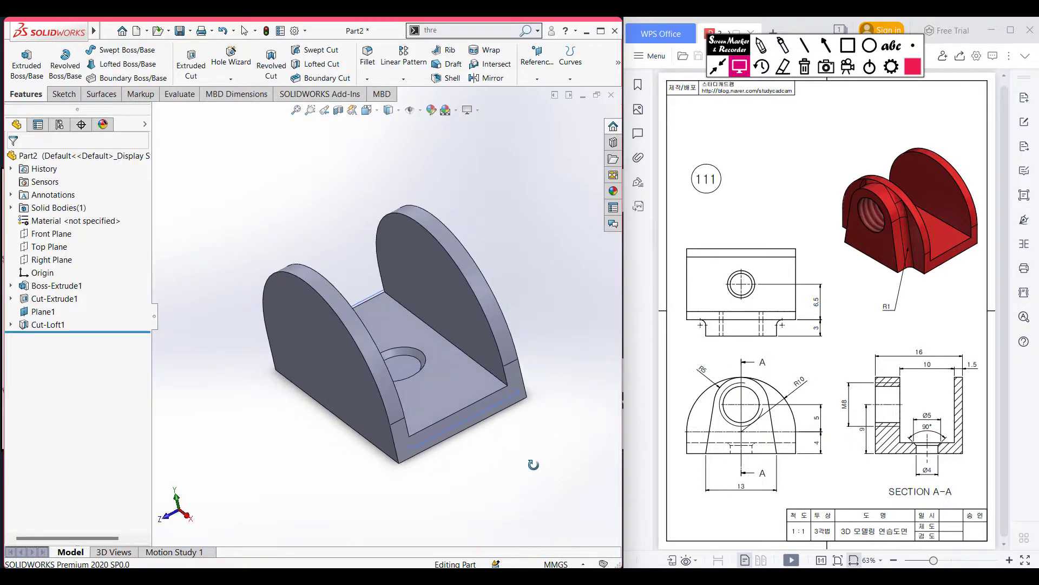
Step: Mark the through hole and its Ø4 dimension in section A-A of the drawing
left_click(761, 45)
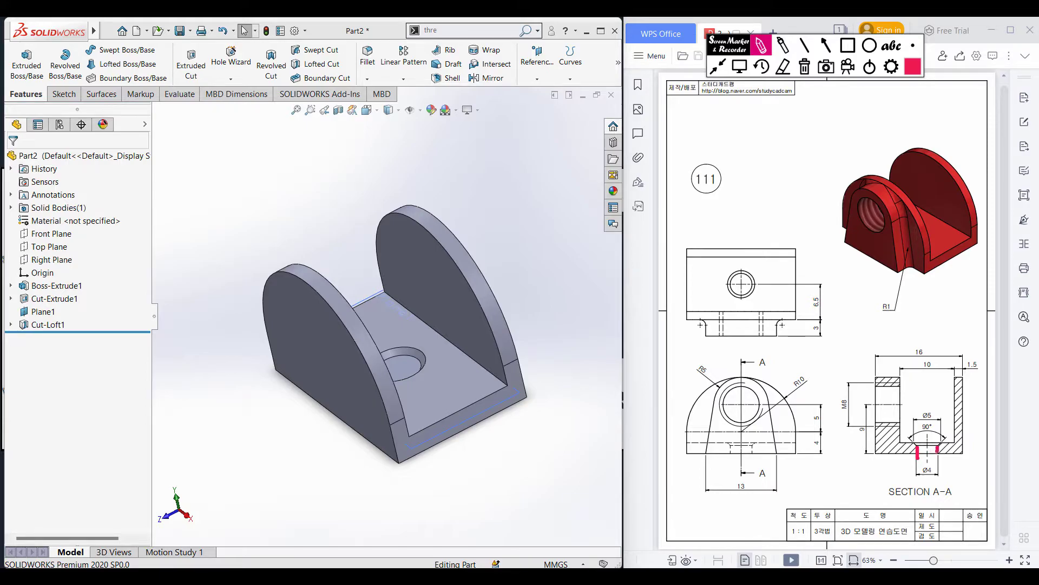
left_click_drag(919, 471, 945, 463)
left_click(740, 67)
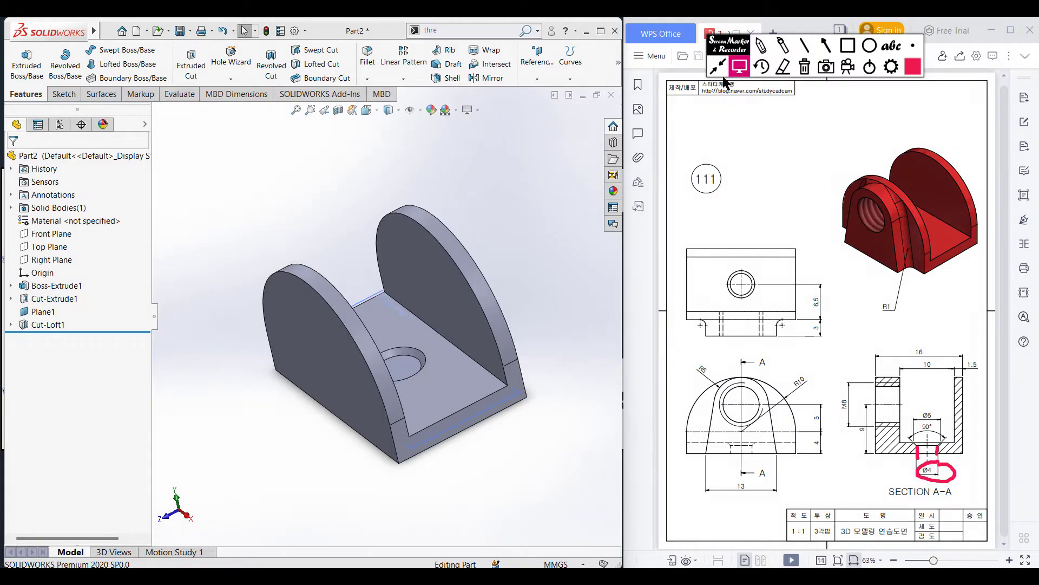
Step: Start a sketch on the circular face at the countersink's floor and convert its circular edge into sketch geometry
left_click(405, 364)
left_click(424, 360)
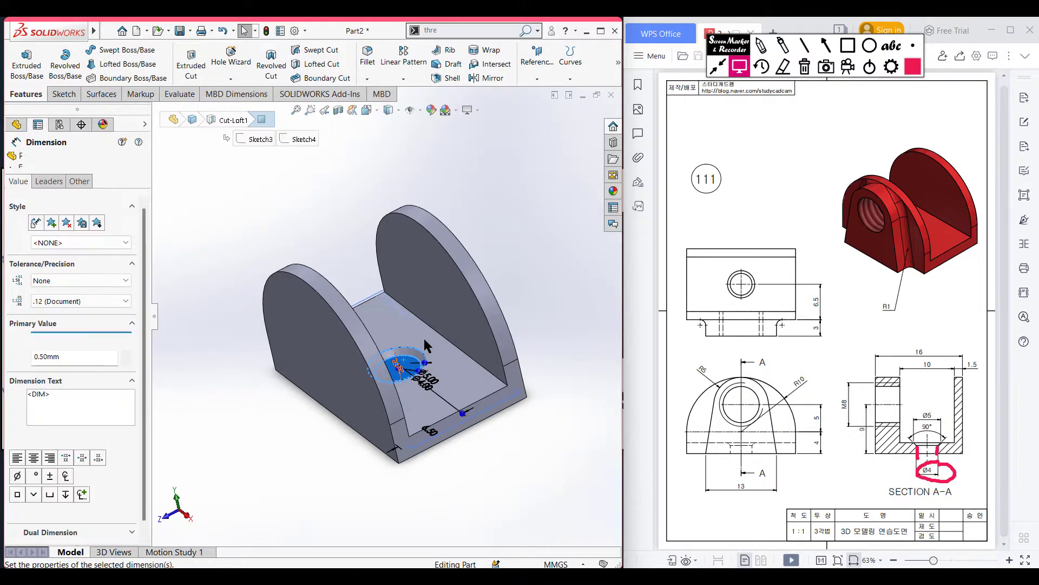
right_click(409, 361)
left_click(556, 304)
scroll(401, 317, "down", 5)
left_click(394, 314)
right_click(395, 313)
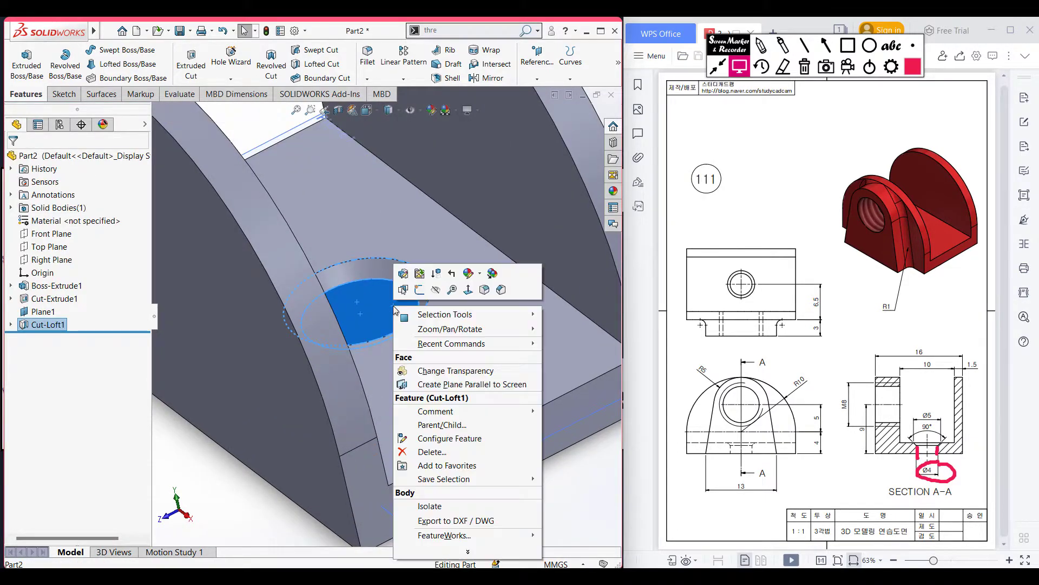
left_click(420, 285)
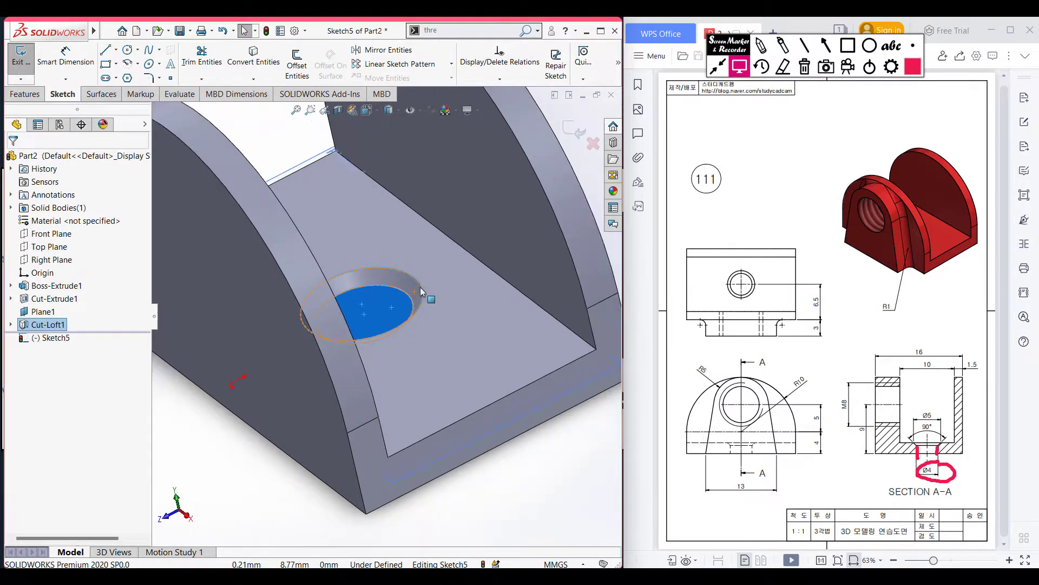
left_click(255, 54)
scroll(362, 216, "up", 3)
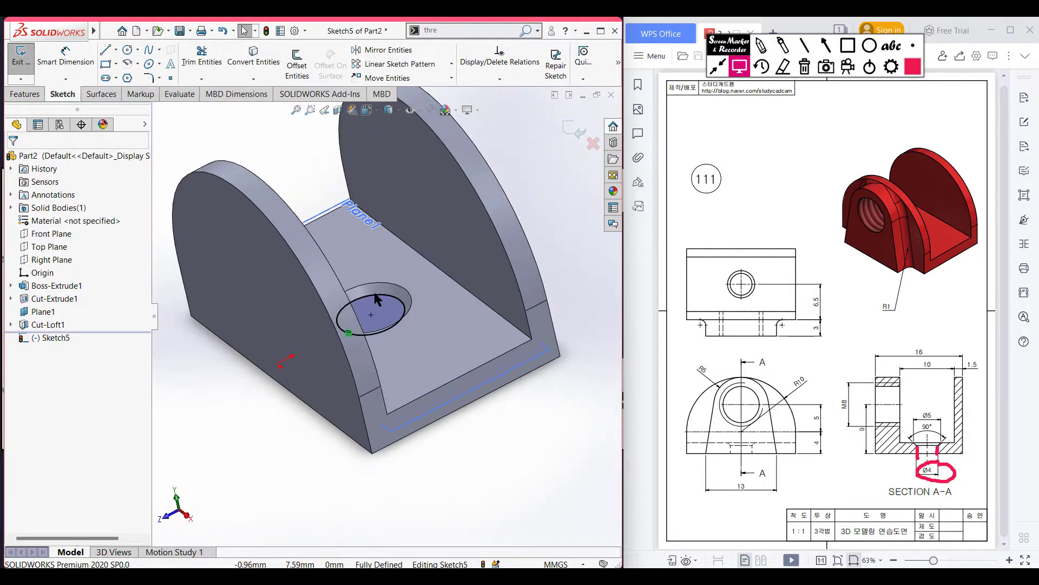
mouse_move(414, 290)
middle_mouse_down()
mouse_move(396, 301)
mouse_move(422, 310)
mouse_move(417, 303)
middle_mouse_up()
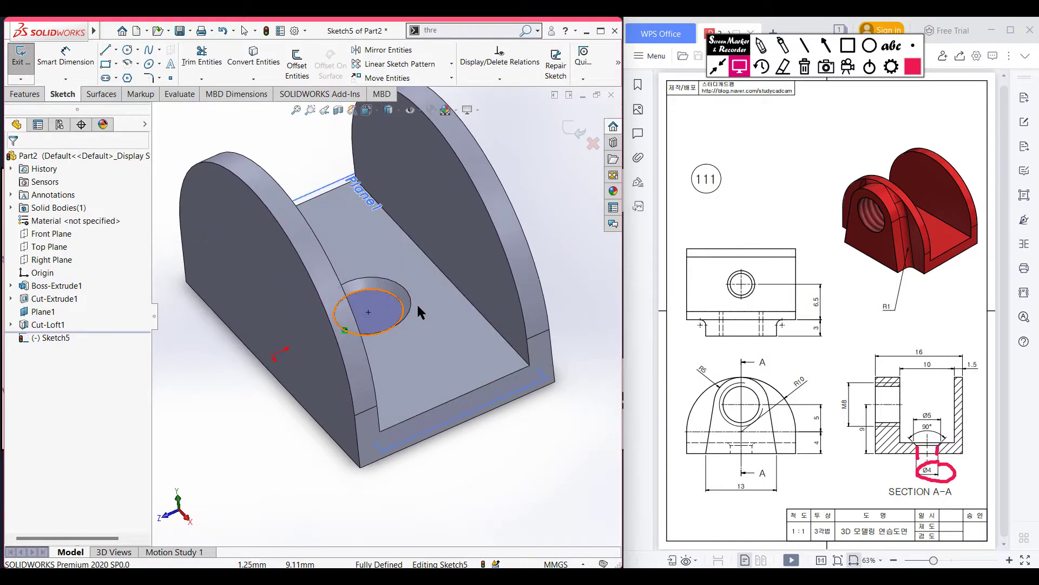
Step: Cut-extrude the converted circle down through the base with a blind depth of 13 mm and return to the isometric view
left_click(24, 94)
left_click(191, 64)
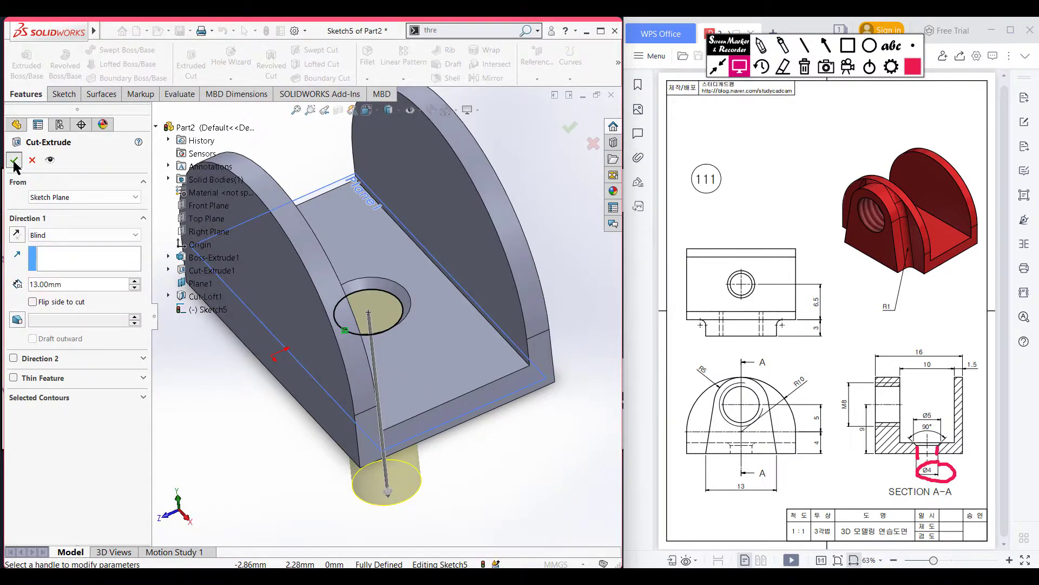
left_click(14, 161)
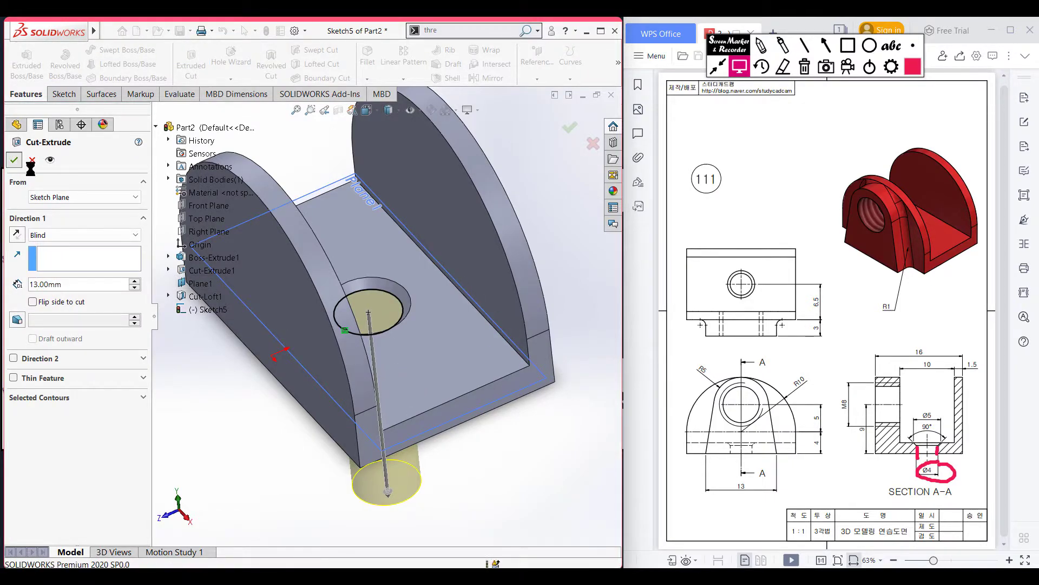
left_click(251, 411)
key("ctrl+7")
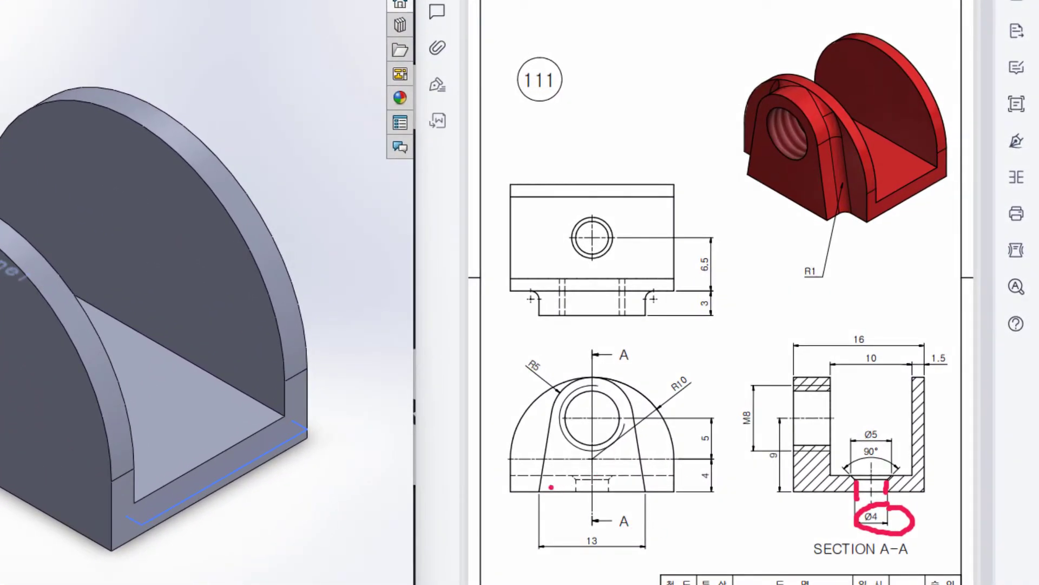
Step: Mark the boss profile on the drawing, covering its R5 arc, 13 mm base, sloping sides and 3 mm depth, and clear the markings
mouse_move(542, 490)
left_mouse_down()
mouse_move(553, 407)
mouse_move(584, 379)
mouse_move(628, 414)
mouse_move(659, 481)
mouse_move(633, 491)
mouse_move(533, 487)
left_mouse_up()
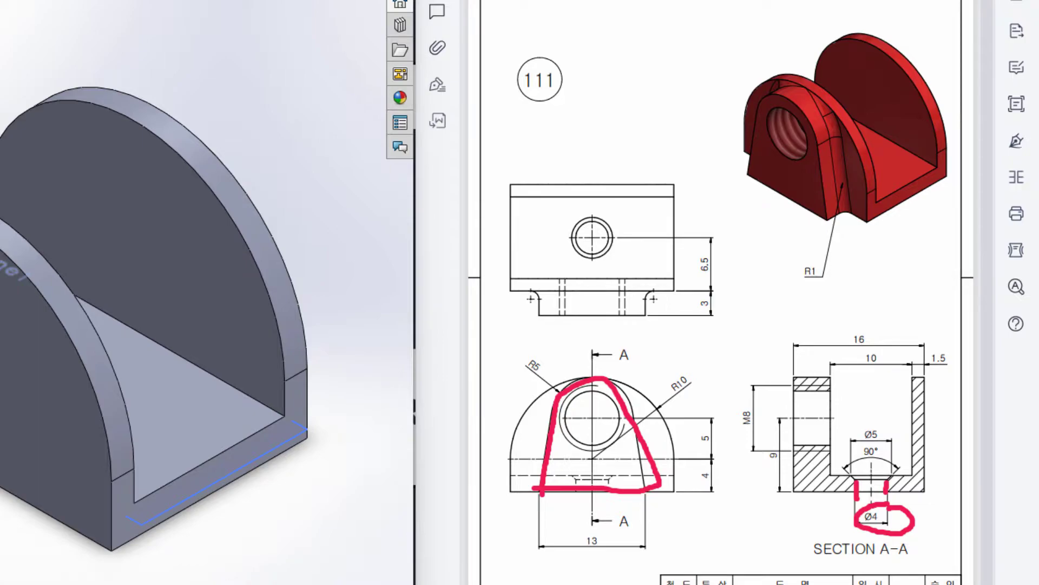
key("Escape")
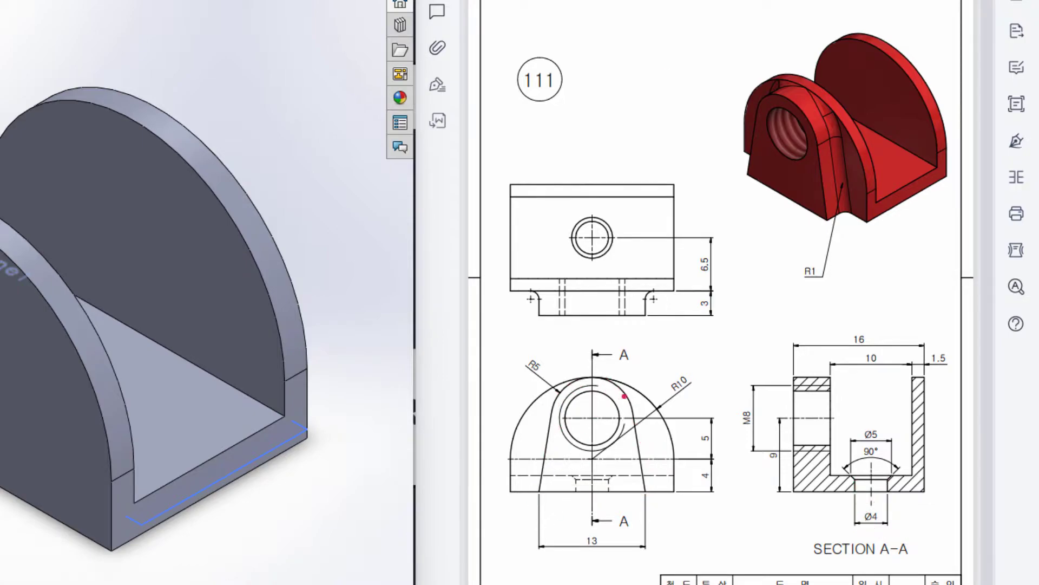
mouse_move(627, 399)
left_mouse_down()
mouse_move(602, 383)
mouse_move(561, 394)
mouse_move(555, 445)
mouse_move(620, 450)
mouse_move(635, 403)
left_mouse_up()
mouse_move(548, 364)
left_mouse_down()
mouse_move(516, 356)
mouse_move(535, 379)
mouse_move(552, 366)
left_mouse_up()
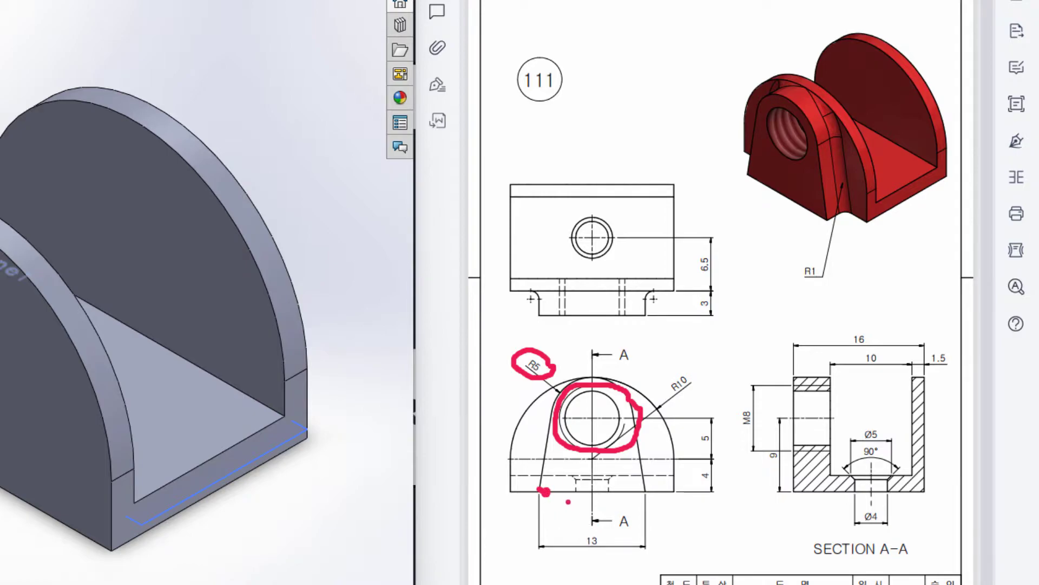
left_click_drag(592, 493, 543, 490)
mouse_move(601, 531)
left_mouse_down()
mouse_move(573, 539)
mouse_move(604, 539)
left_mouse_up()
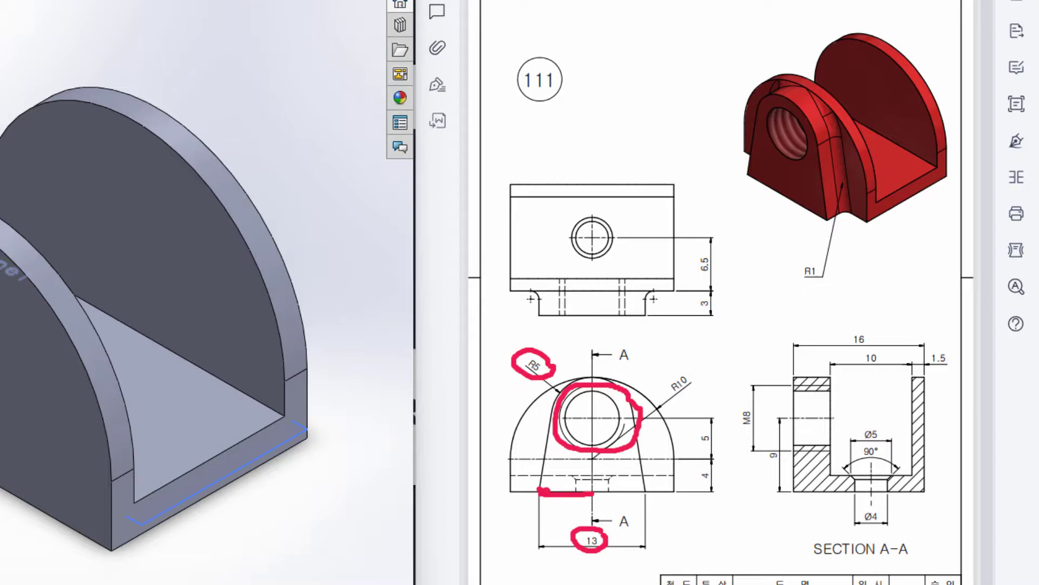
mouse_move(541, 489)
left_mouse_down()
mouse_move(551, 490)
mouse_move(551, 396)
left_mouse_up()
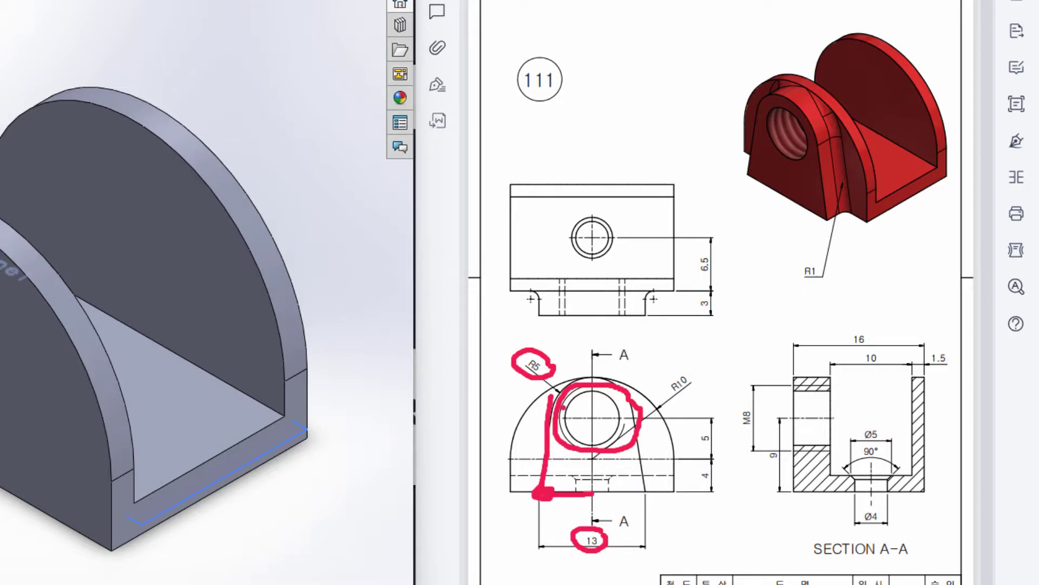
left_click_drag(552, 427, 552, 468)
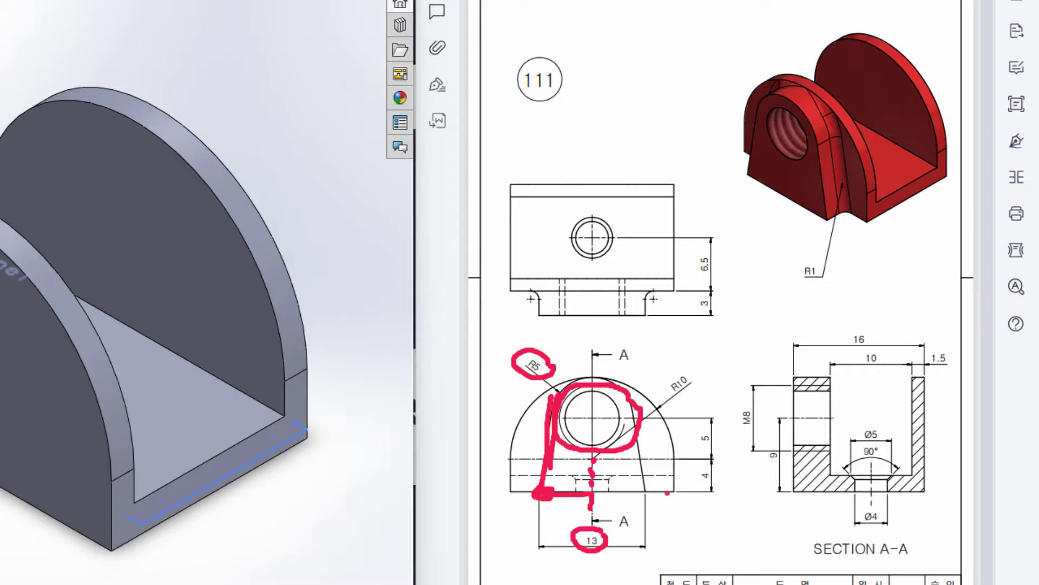
mouse_move(651, 490)
left_mouse_down()
mouse_move(633, 420)
mouse_move(610, 454)
left_mouse_up()
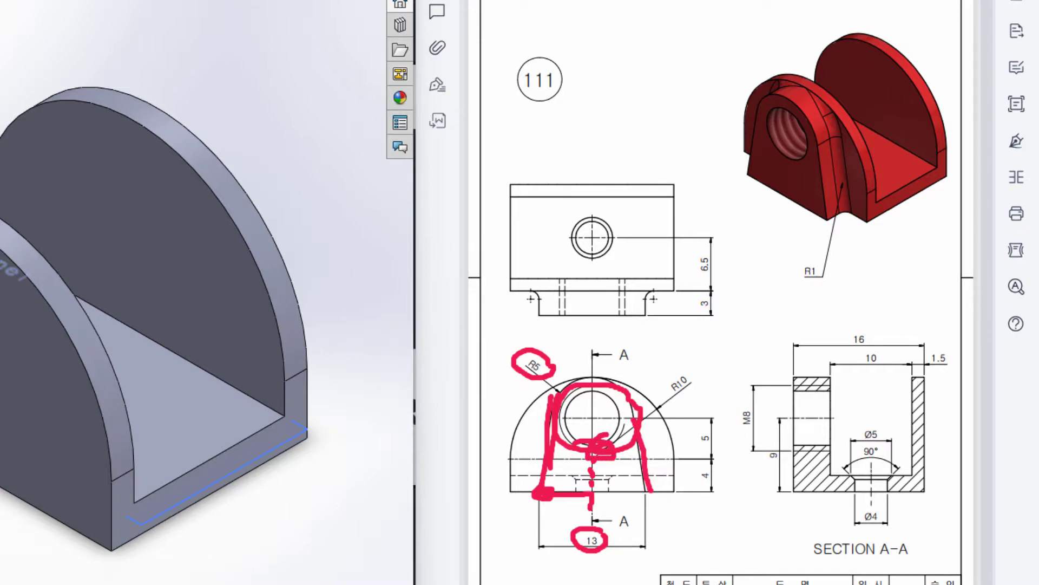
left_click_drag(554, 490, 658, 493)
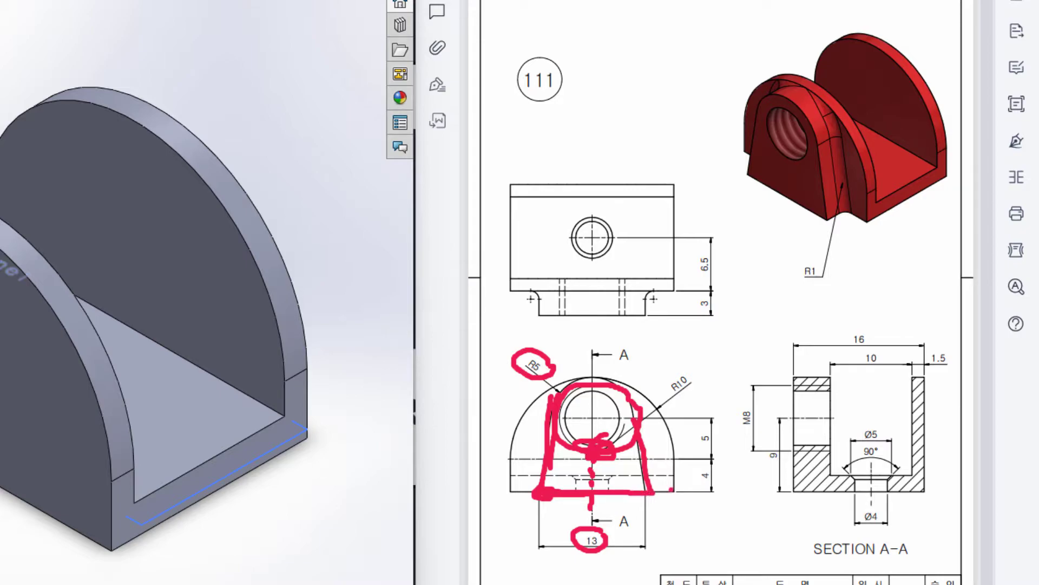
mouse_move(726, 298)
left_mouse_down()
mouse_move(708, 285)
mouse_move(672, 313)
mouse_move(727, 305)
left_mouse_up()
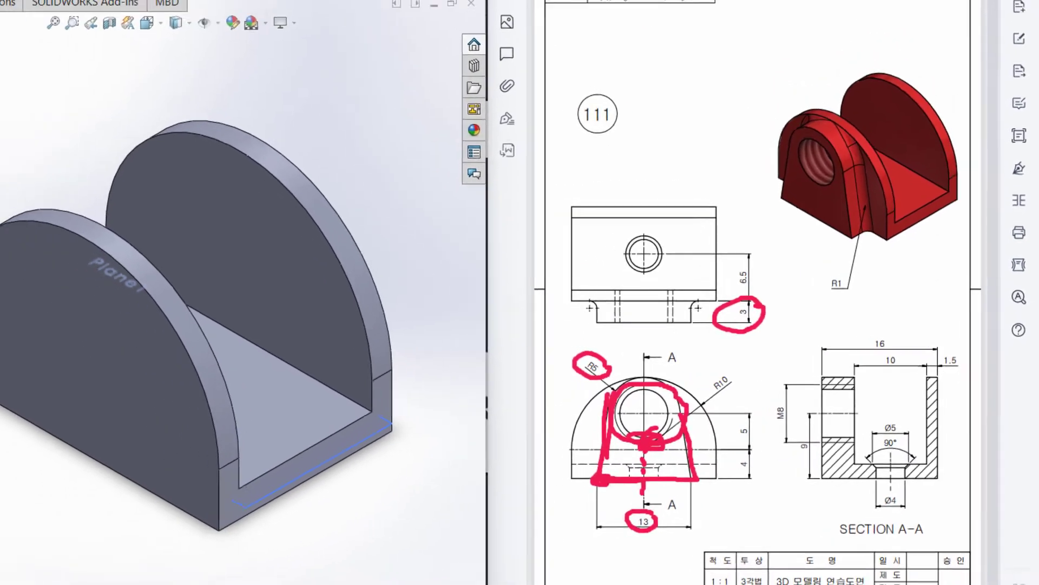
left_click(805, 67)
left_click(740, 67)
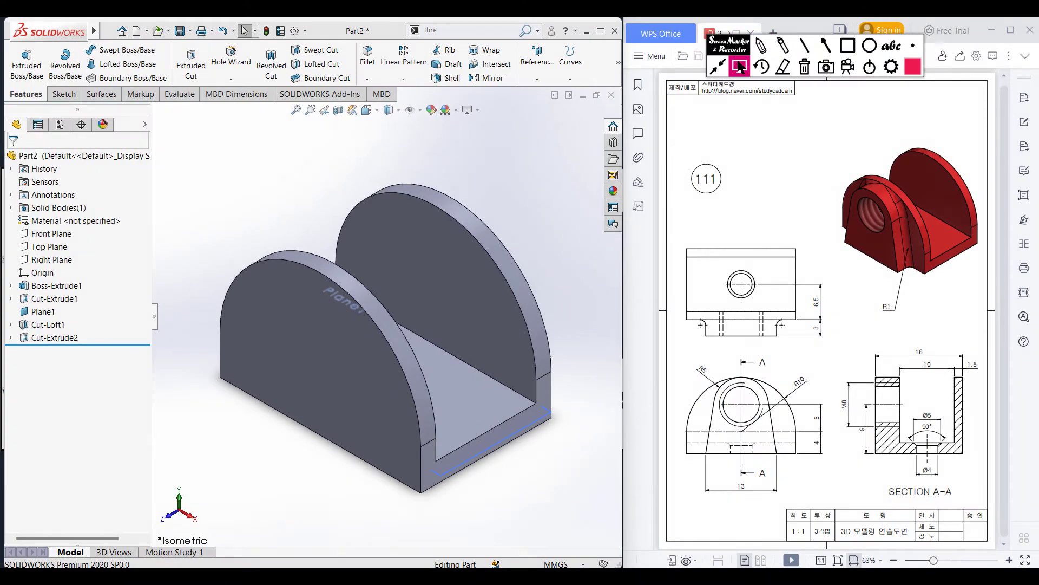
Step: Start a sketch on the outer face of the front arched wall and draw a 5 mm radius circle centred vertically above the origin
left_click(372, 366)
right_click(372, 367)
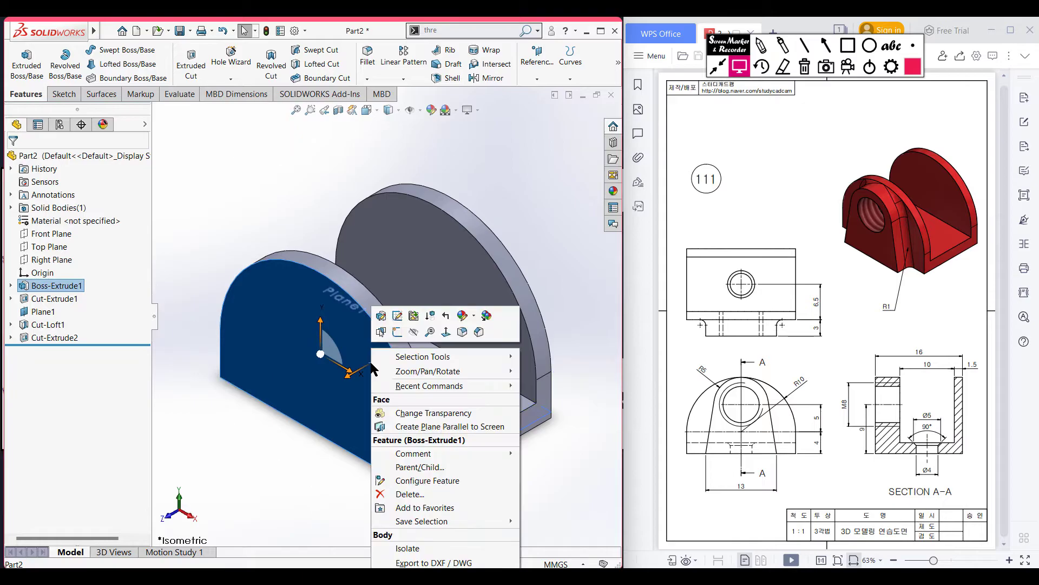
left_click(397, 332)
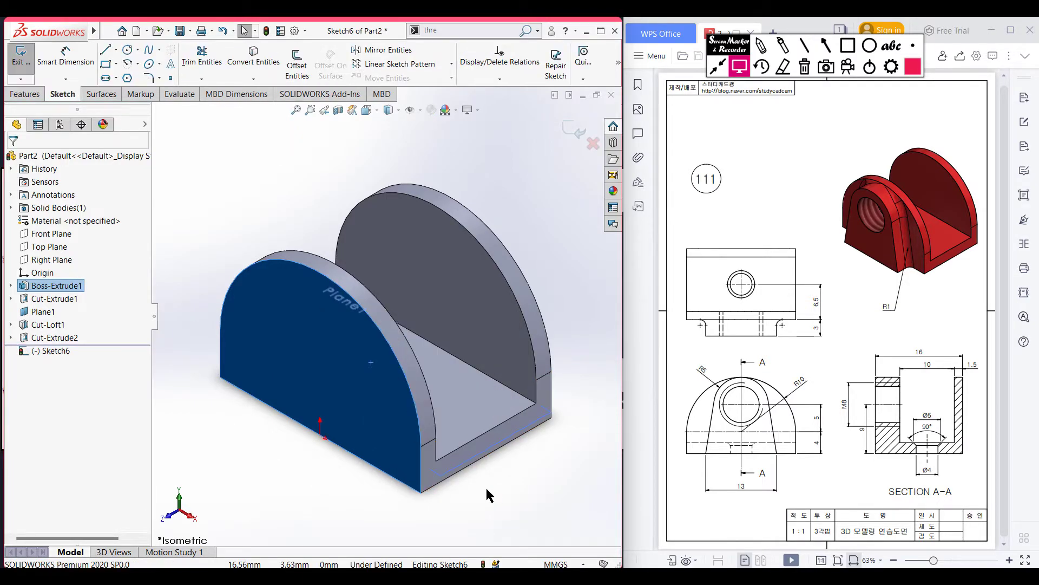
key("ctrl+8")
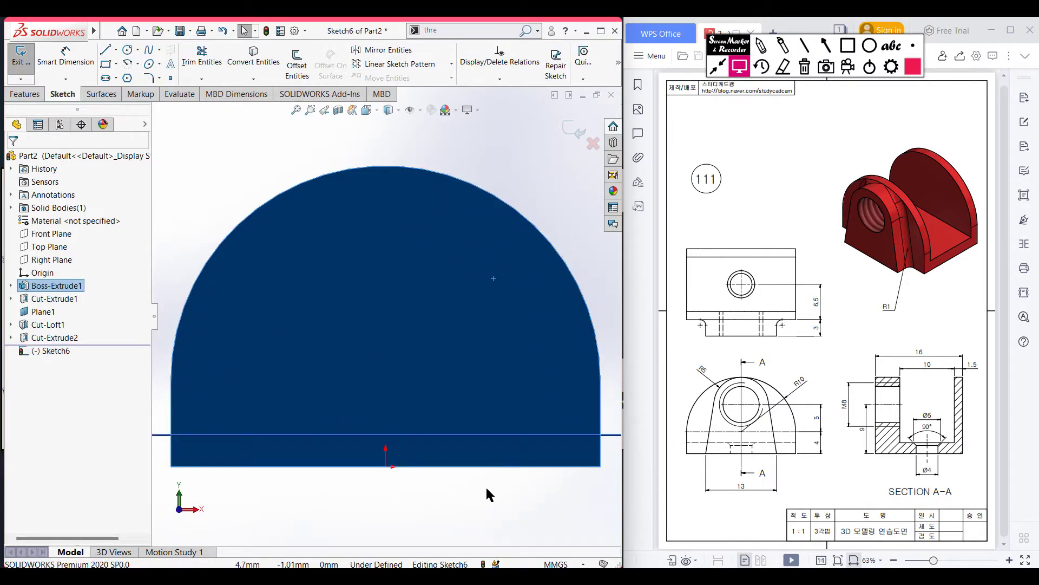
scroll(486, 487, "up", 1)
left_click(457, 486)
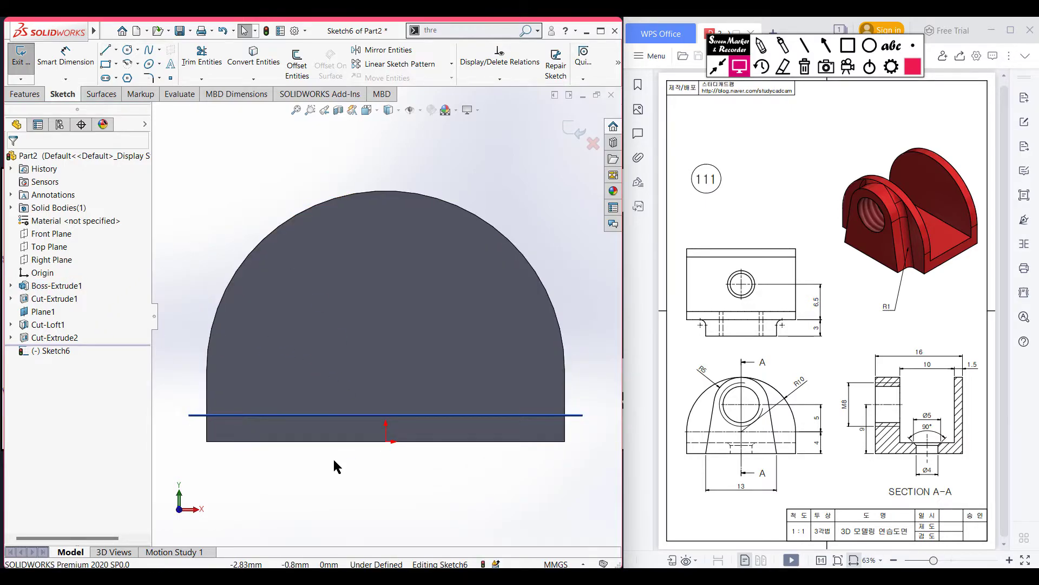
left_click(126, 50)
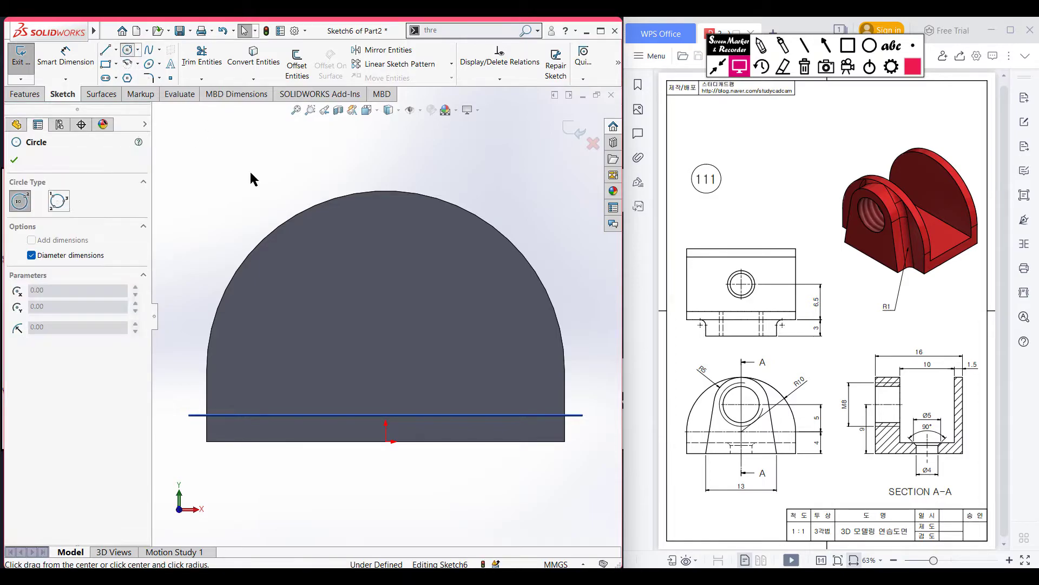
left_click(386, 284)
type("5")
key("Return")
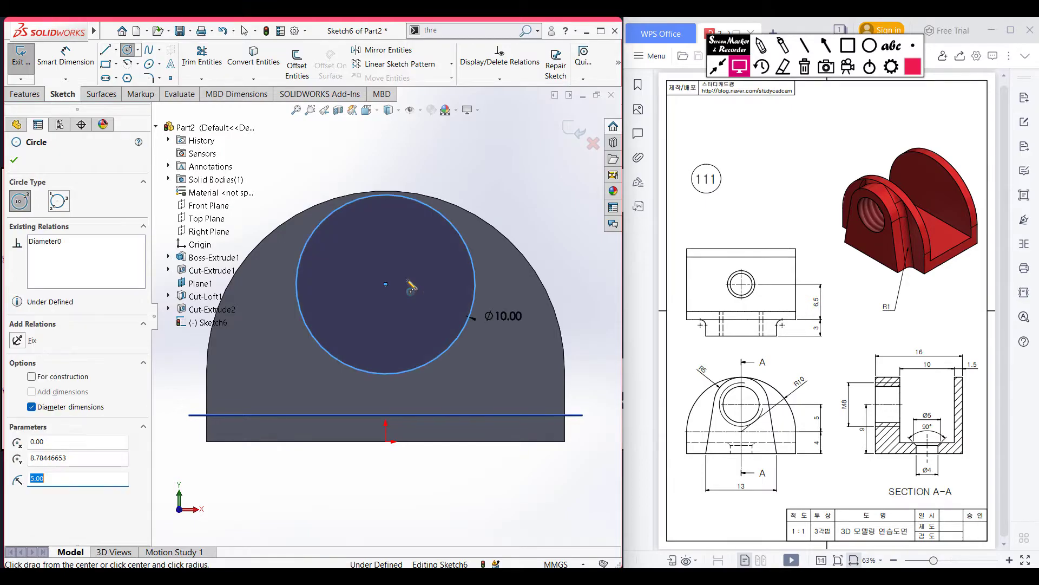
Step: Dimension the circle's centre 9 mm above the face's bottom edge, entered as 5+4
left_click(76, 62)
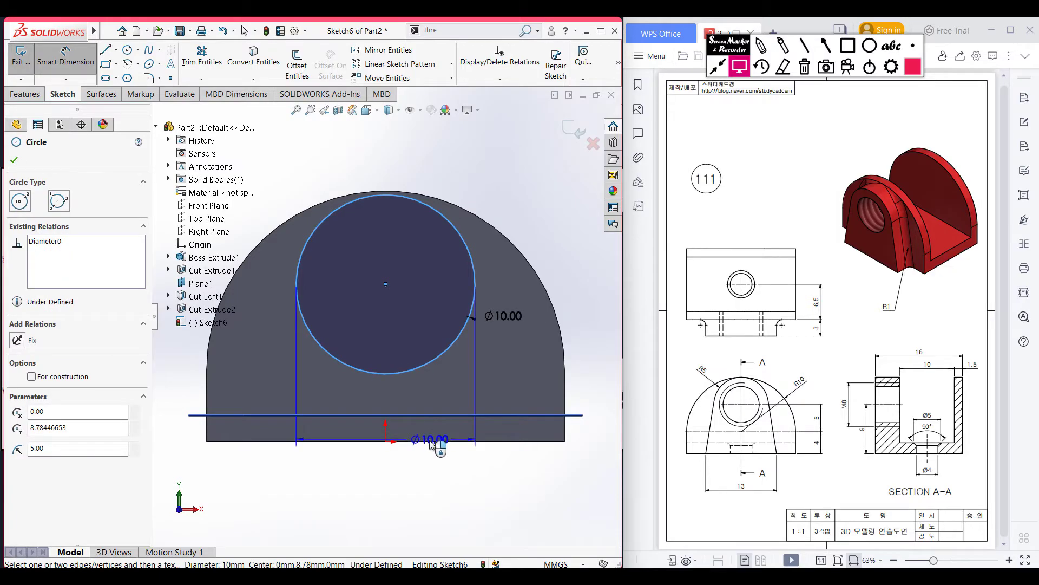
left_click(431, 440)
left_click(582, 378)
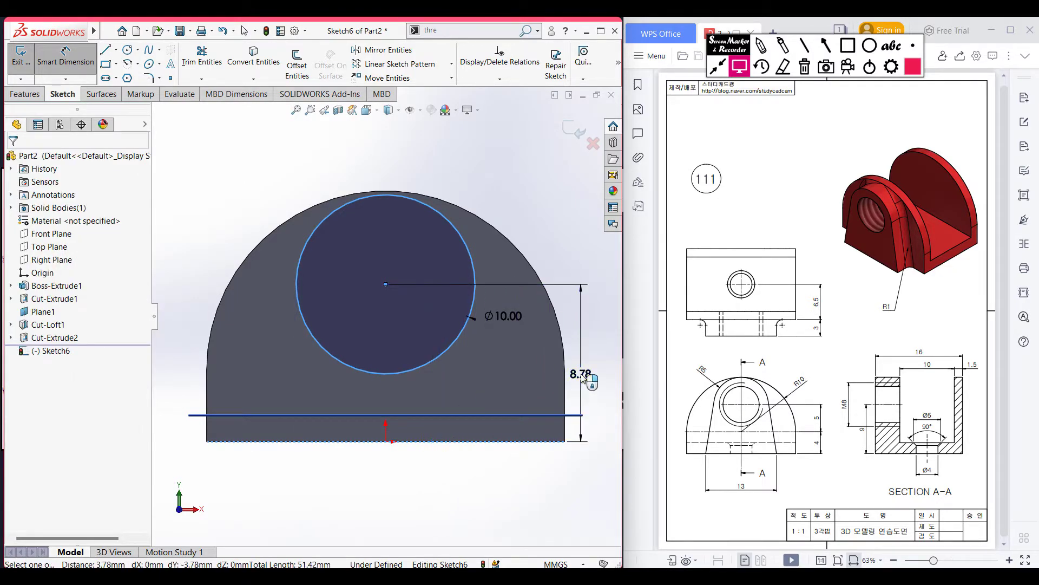
type("5+4")
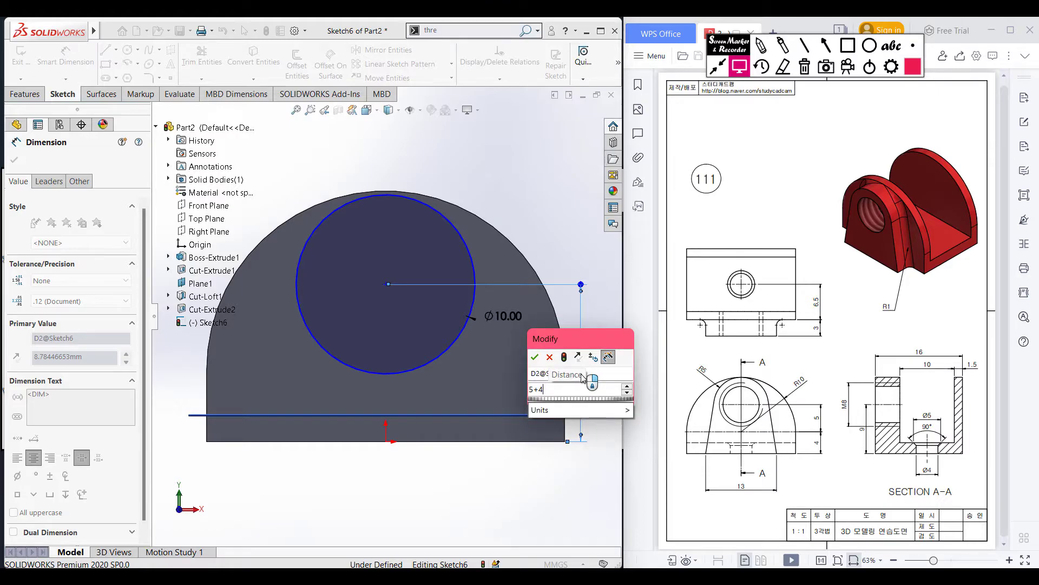
key("Return")
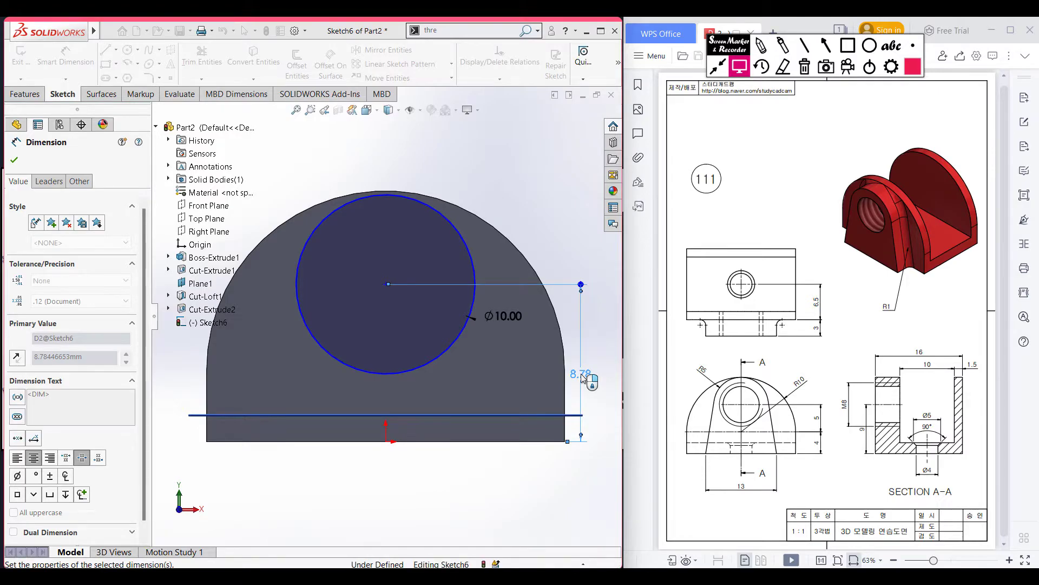
key("Escape")
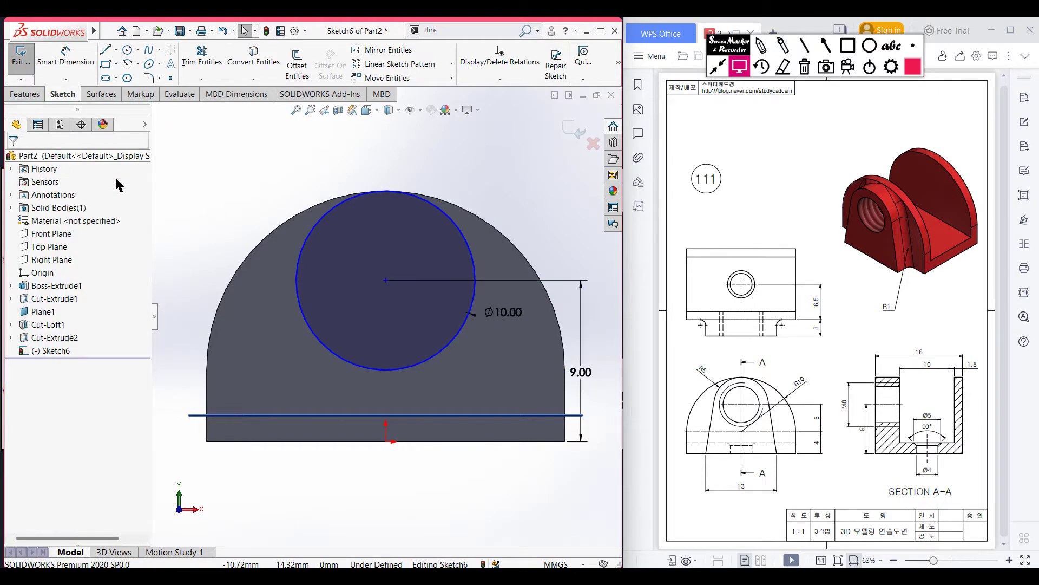
Step: Place a sketch point on the face's bottom edge left of the origin and dimension it 6.5 mm from the origin, entered as 13/2
left_click(171, 78)
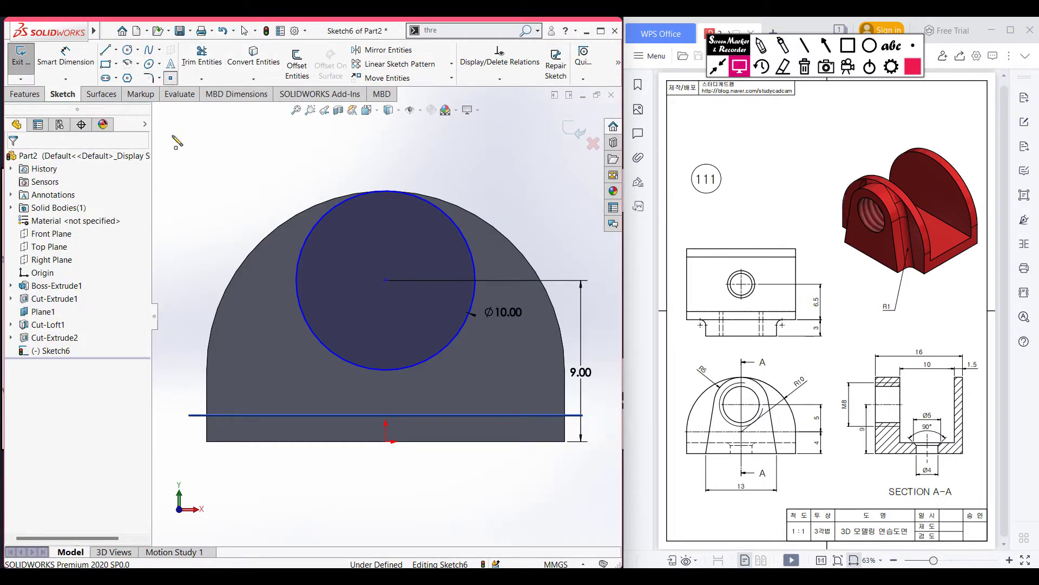
left_click(280, 442)
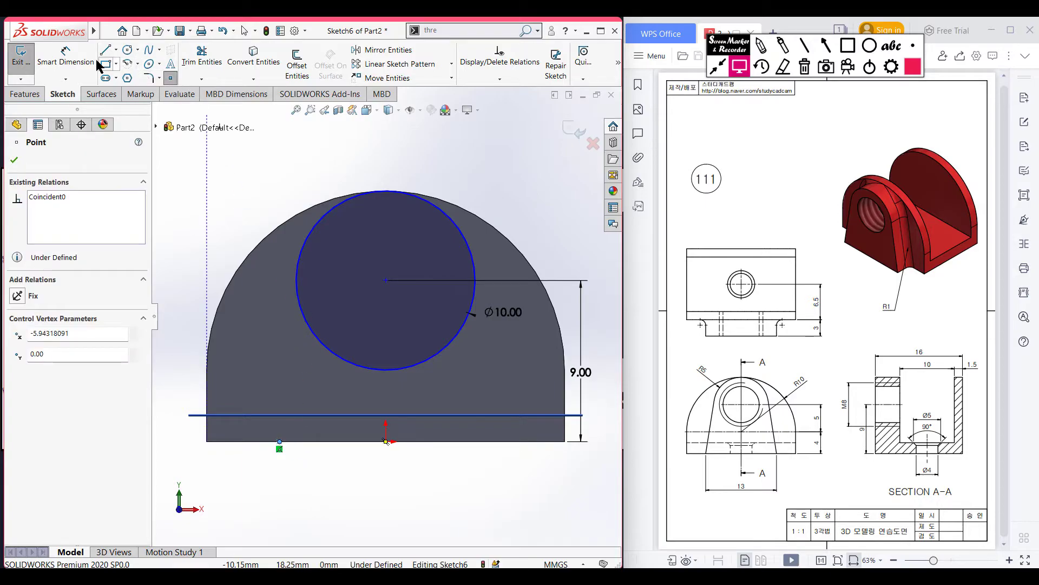
left_click(75, 59)
left_click(280, 441)
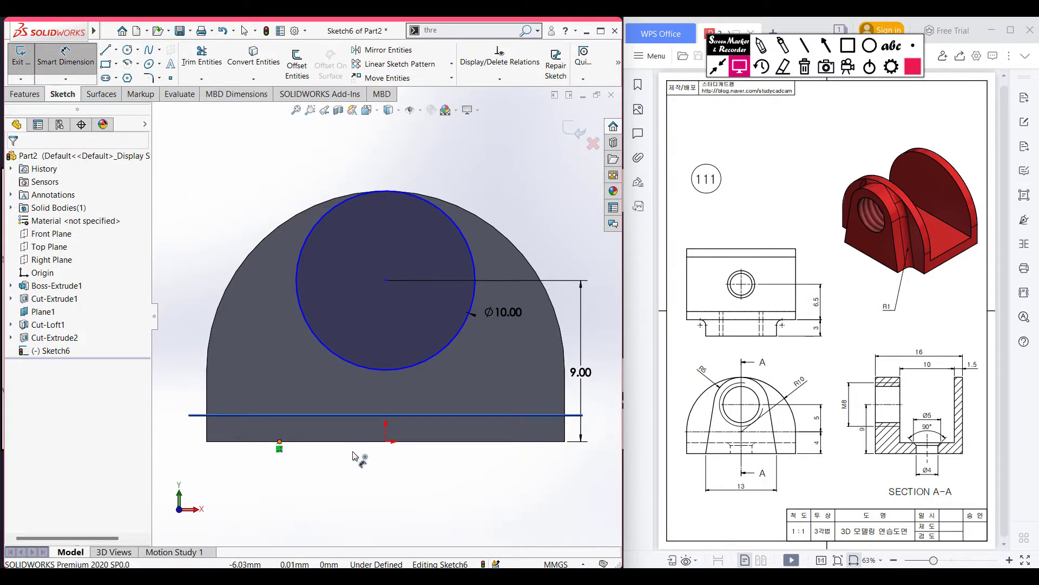
left_click(386, 443)
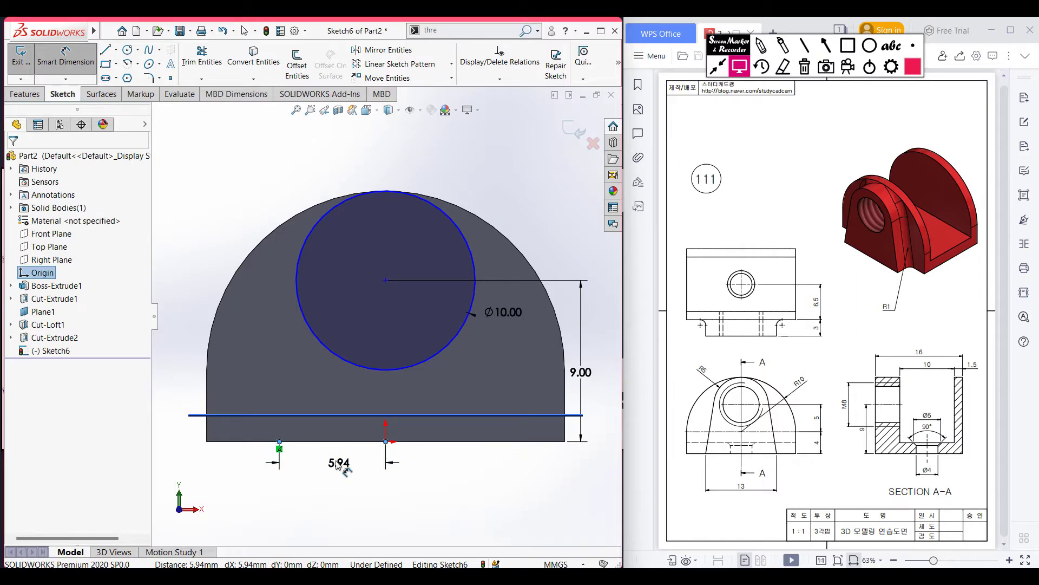
left_click(337, 464)
type("13/2")
key("Return")
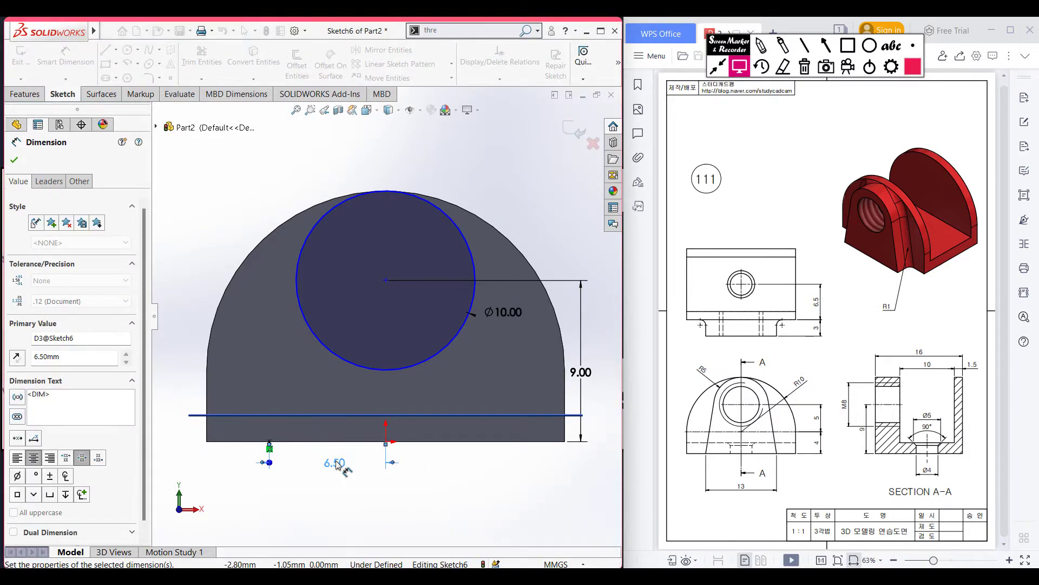
left_click(14, 160)
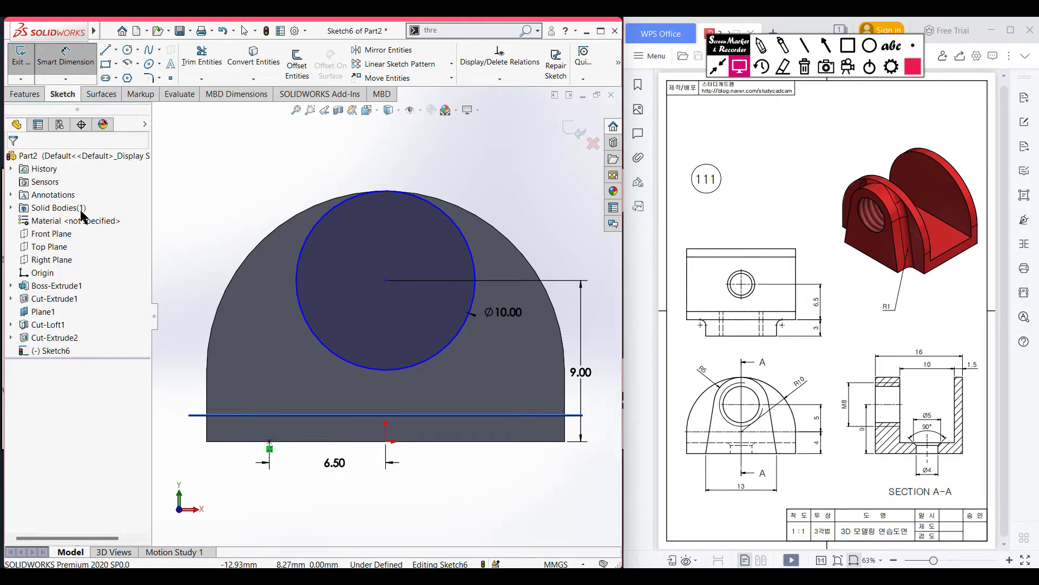
Step: Draw a line from the point tangent to the circle's left side, and a short vertical centerline up from the origin
left_click(110, 53)
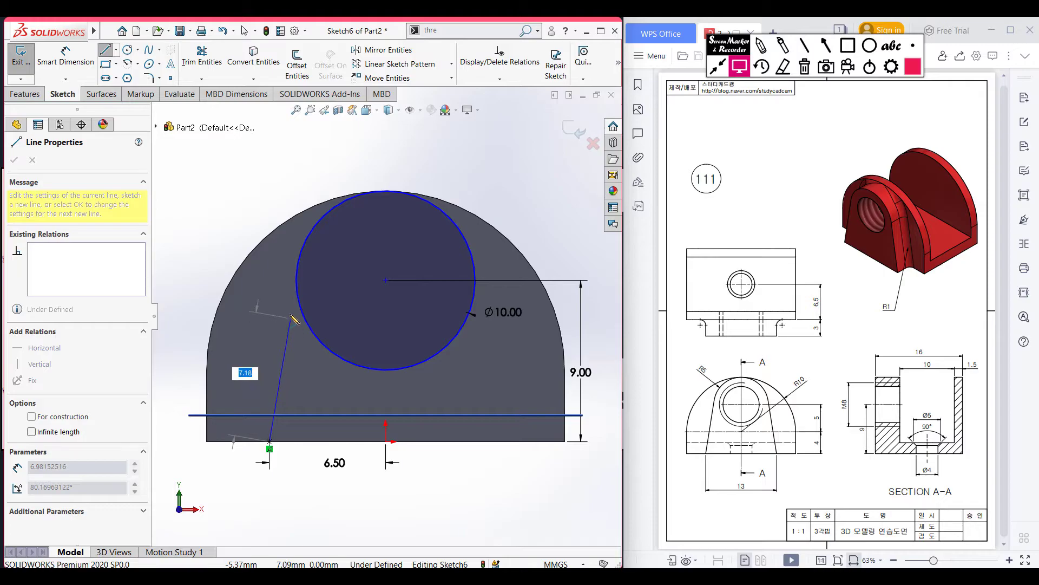
double_click(297, 278)
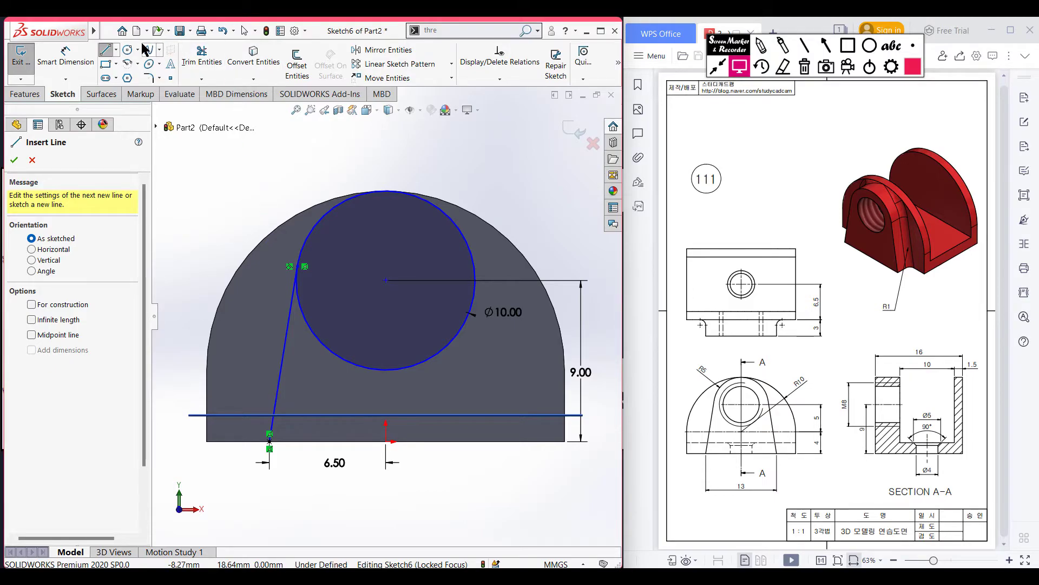
left_click(117, 50)
left_click(130, 78)
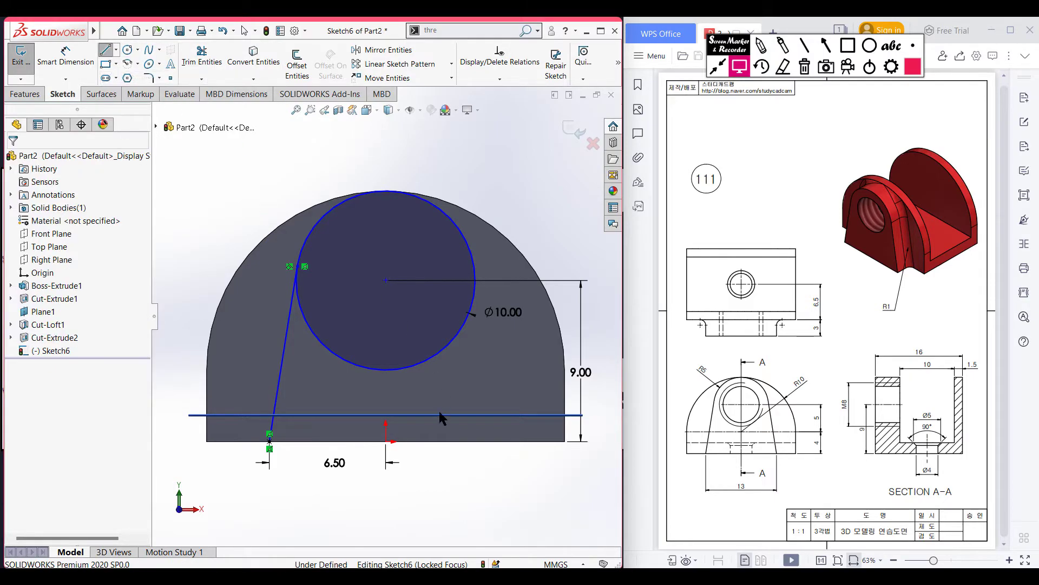
left_click(386, 441)
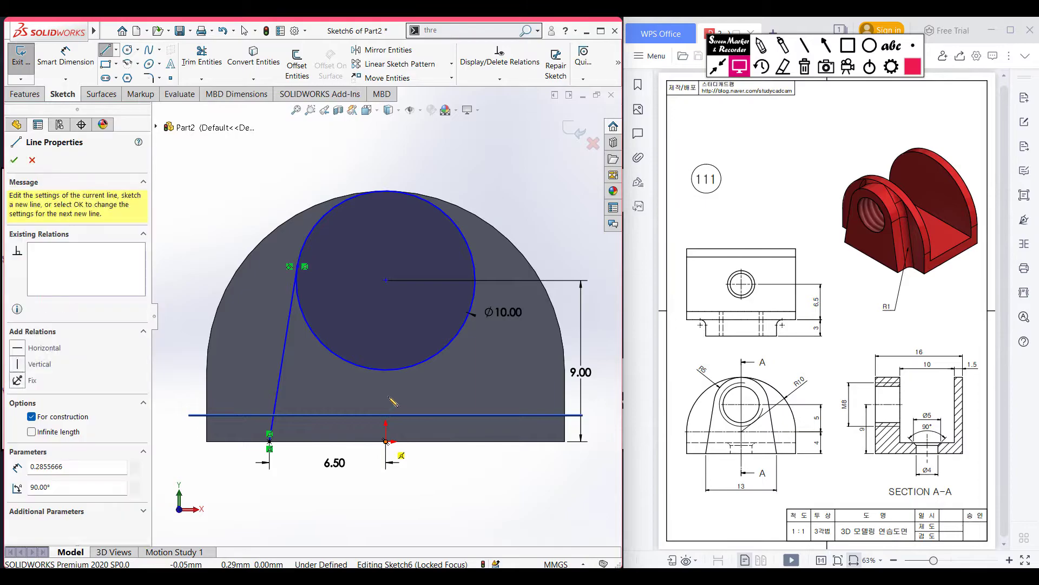
double_click(387, 392)
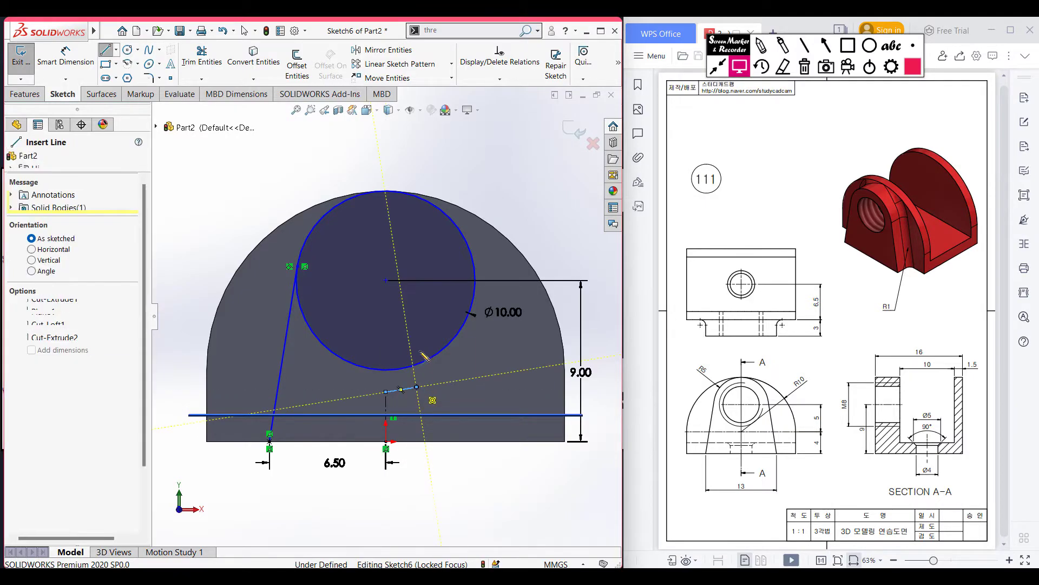
Step: Mirror the sloping tangent line about the vertical centerline, keeping the original
left_click(382, 50)
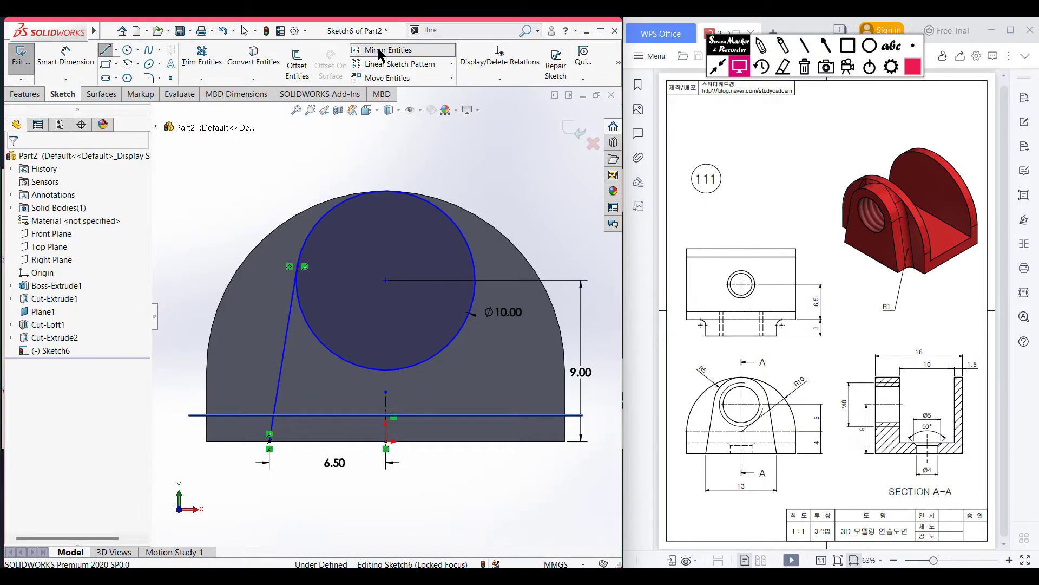
left_click(287, 352)
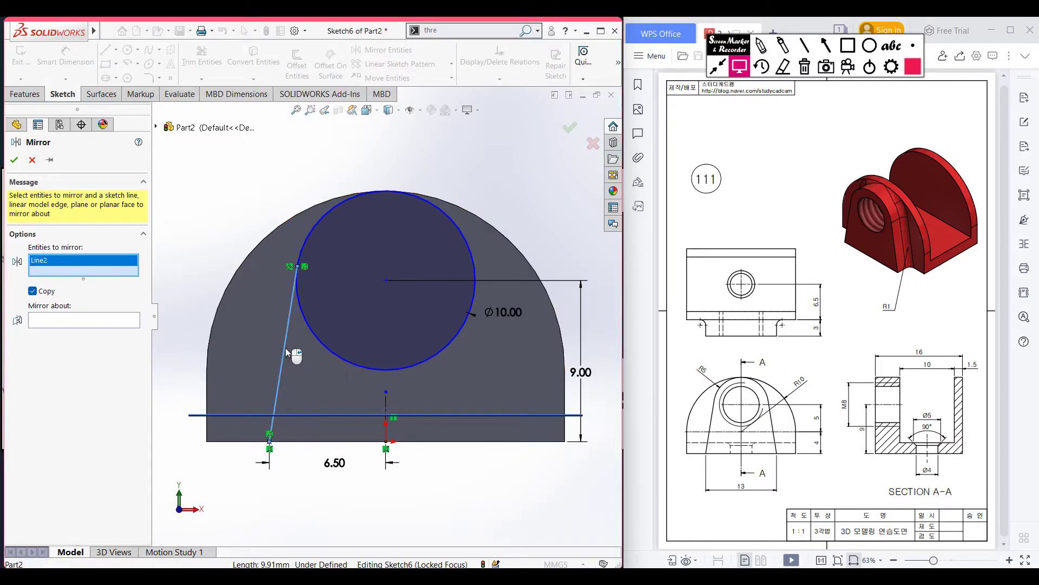
left_click(87, 319)
left_click(386, 403)
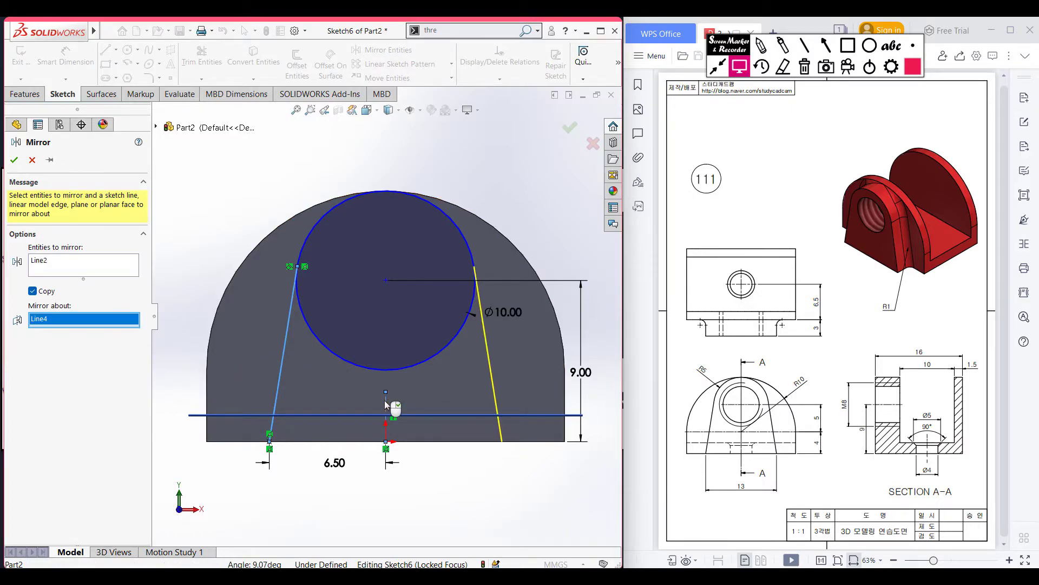
left_click(13, 160)
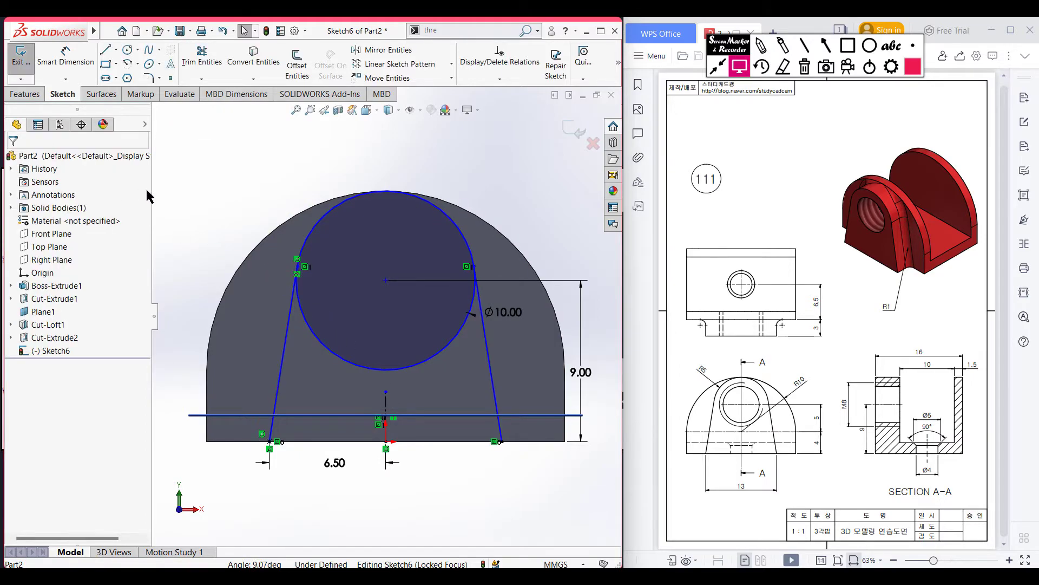
Step: Close the bottom of the profile with a horizontal line joining the lower ends of the two sloping lines
left_click(106, 51)
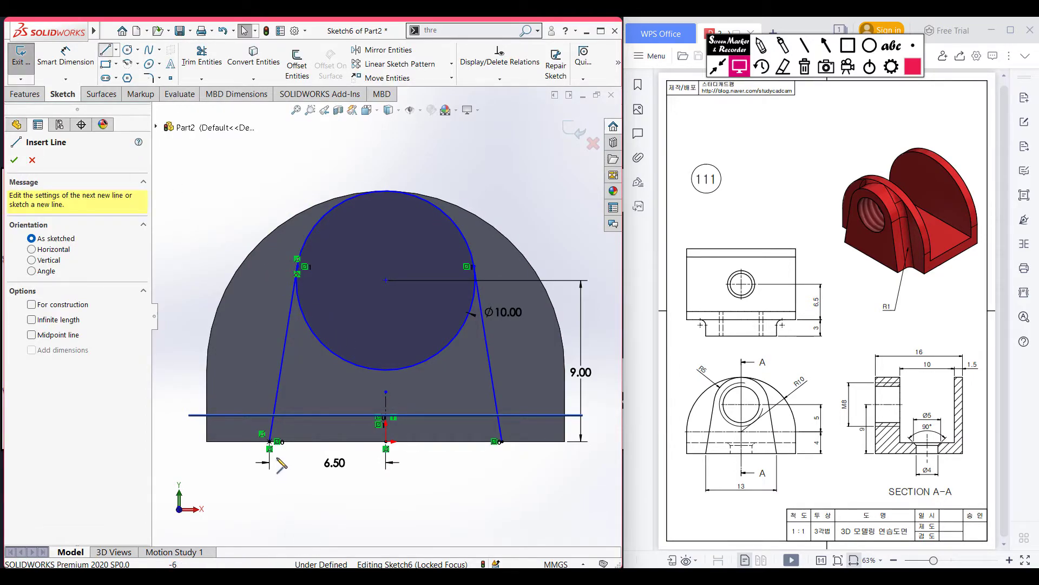
left_click(269, 441)
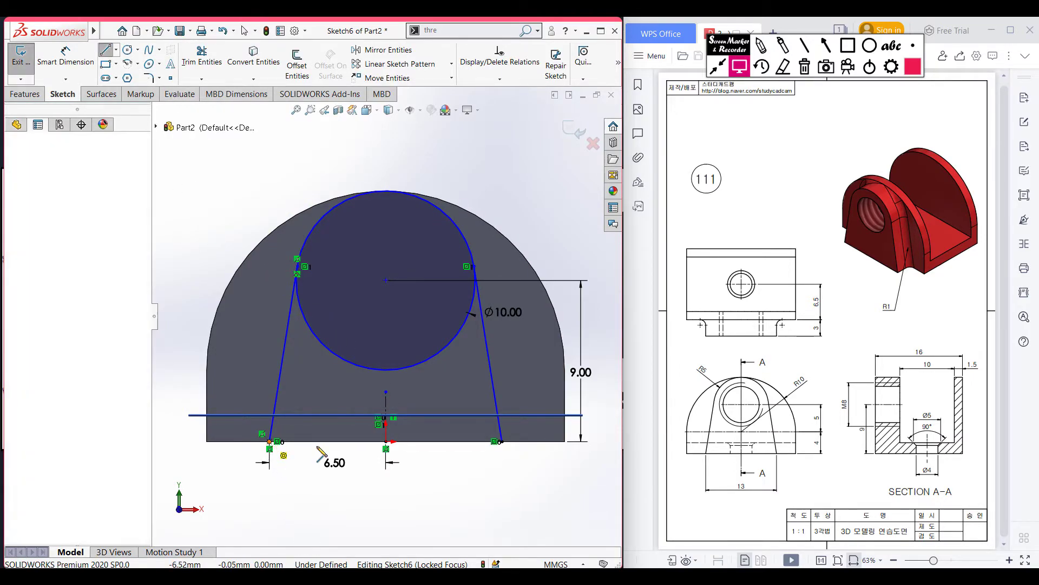
left_click(502, 441)
left_click(537, 465)
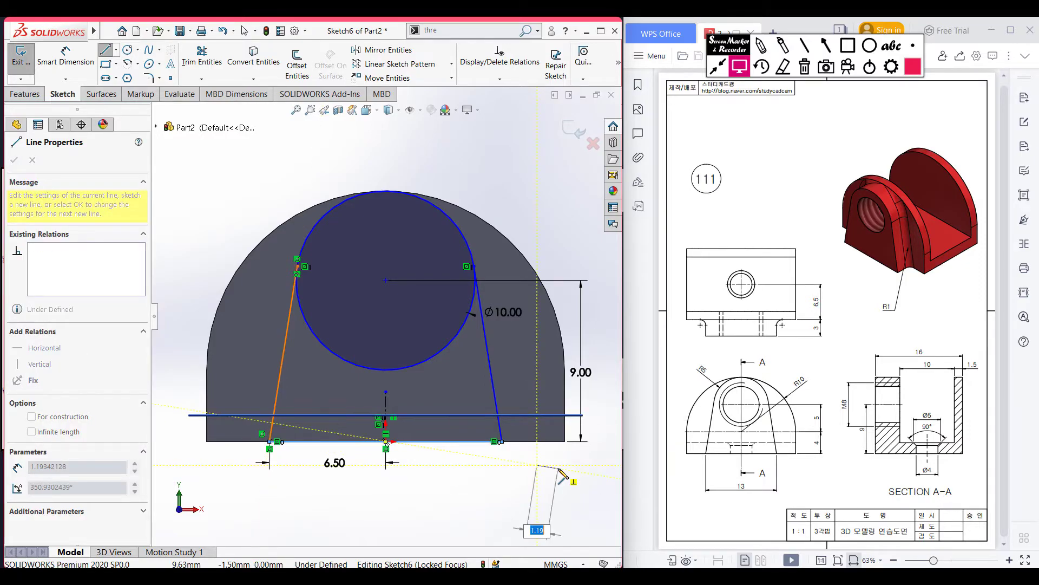
key("Escape")
Step: Trim away the circle's lower arc between the two sloping lines
right_click_drag(485, 489, 476, 450)
left_click_drag(435, 363, 415, 352)
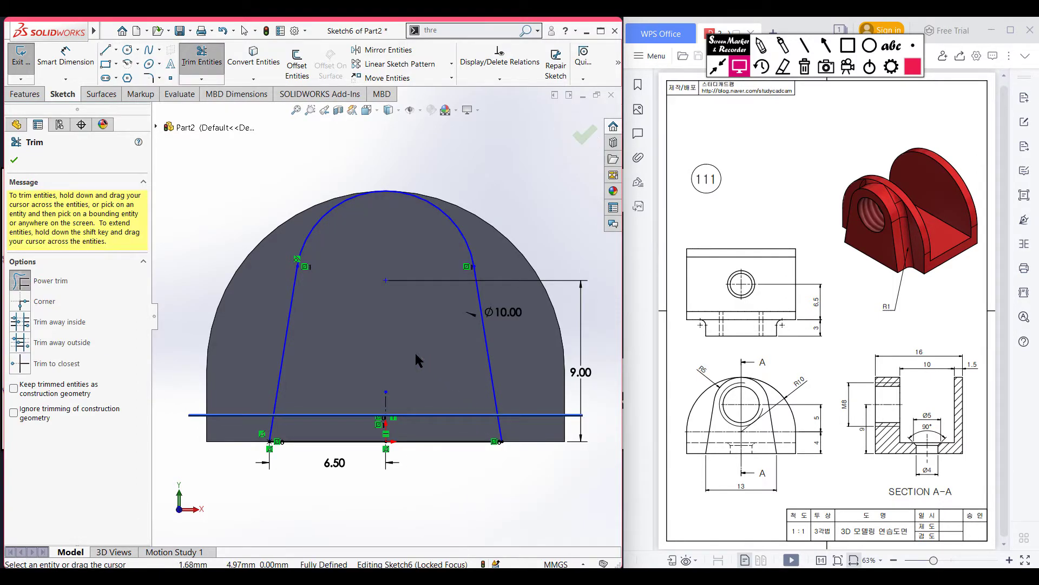
left_click(14, 161)
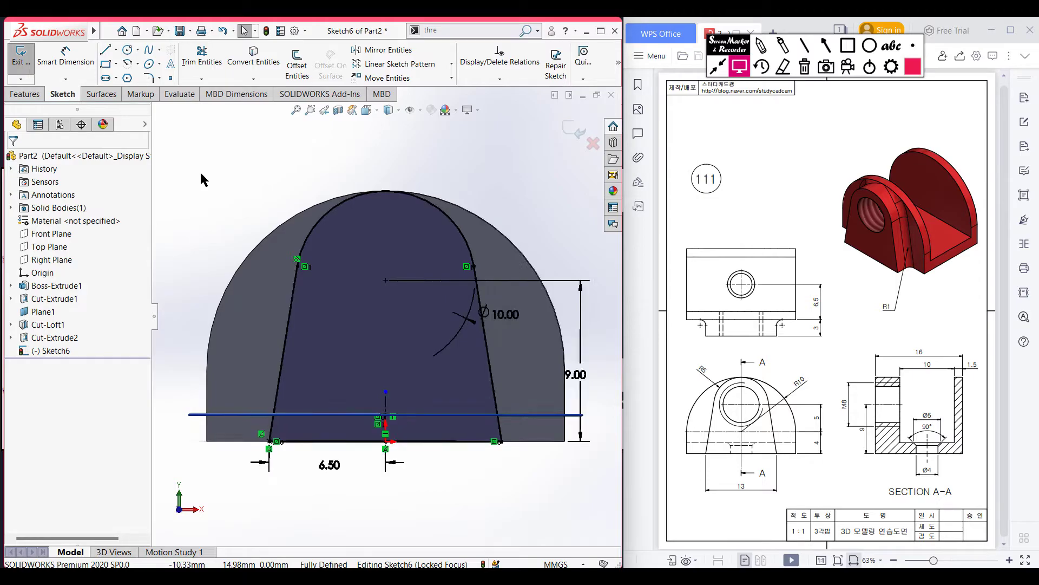
Step: Extrude the closed profile outward from the front wall with a blind depth of 3 mm, merging the result
key("ctrl+7")
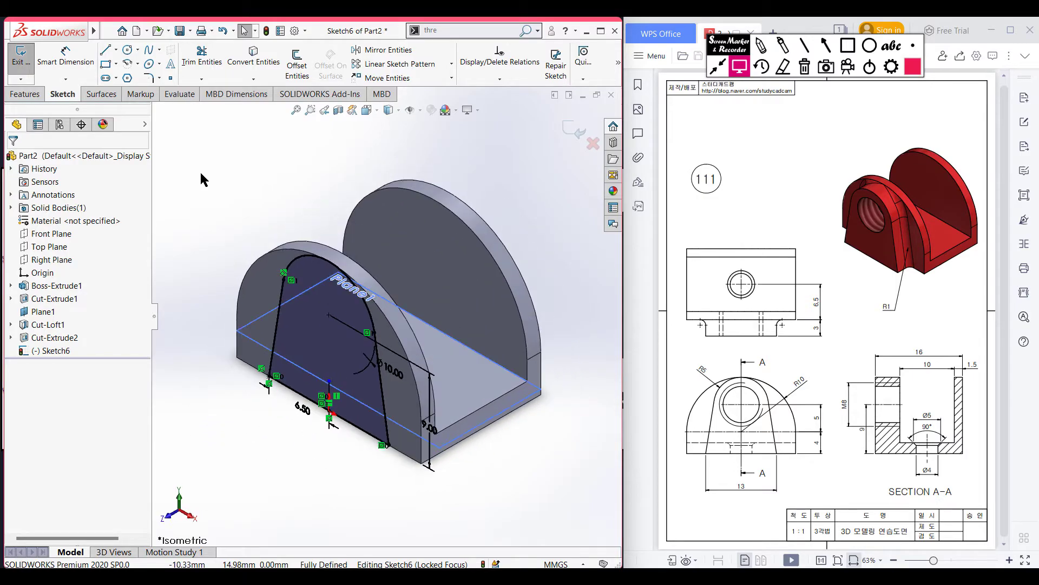
left_click(25, 93)
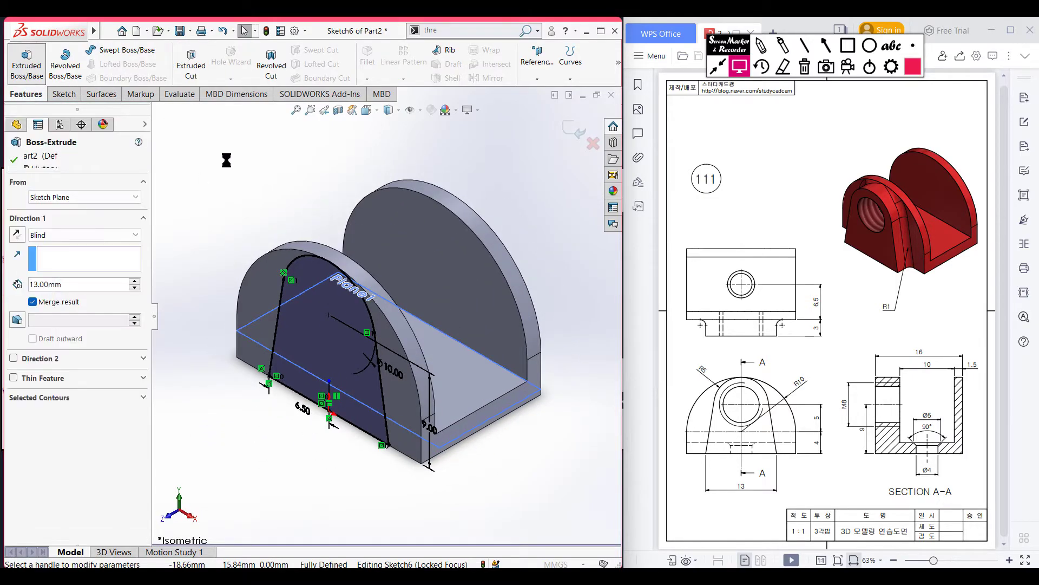
type("3")
key("Return")
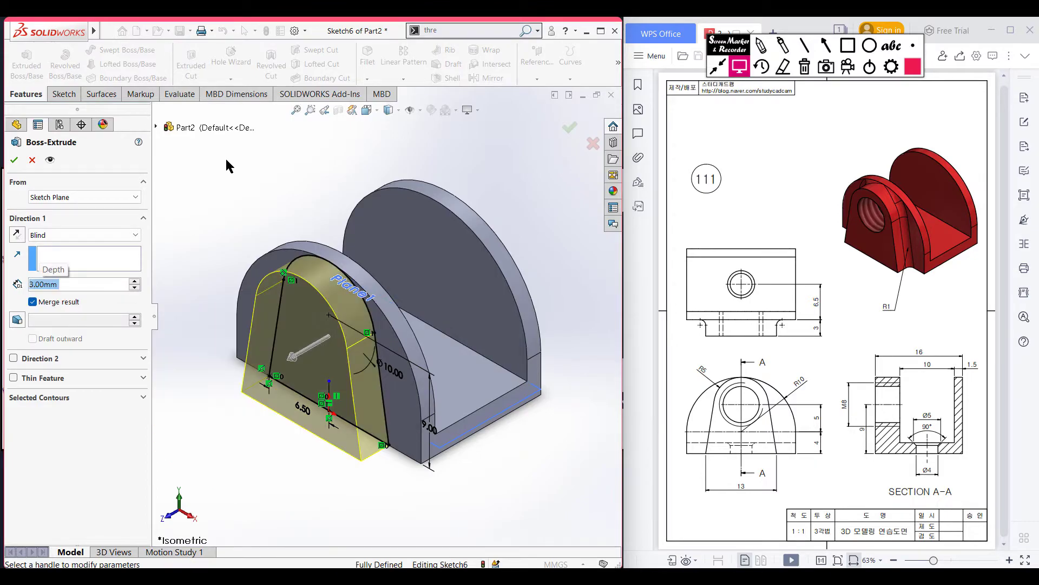
key("Return")
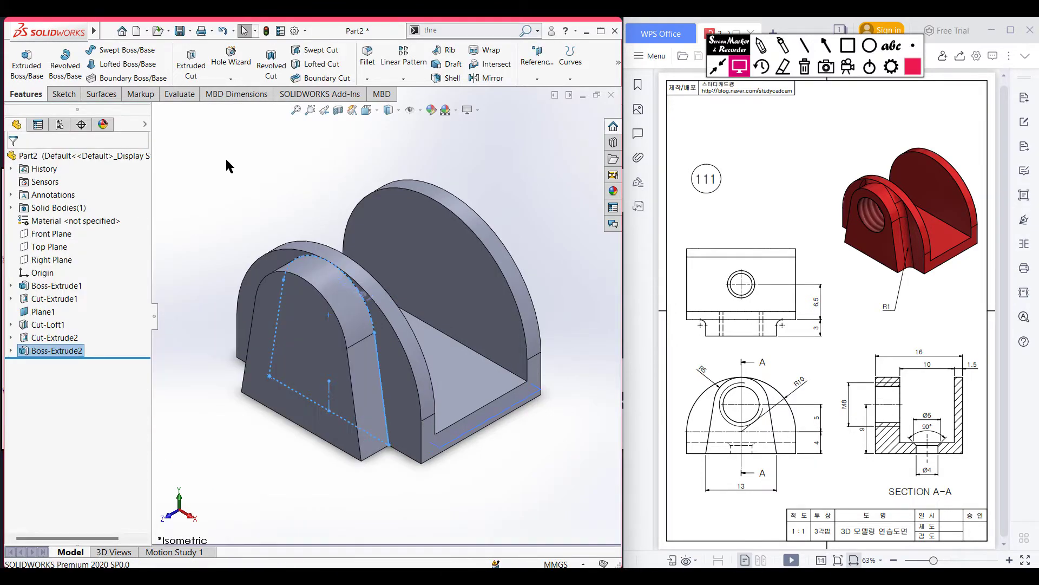
Step: Hide the reference plane Plane1
left_click(222, 218)
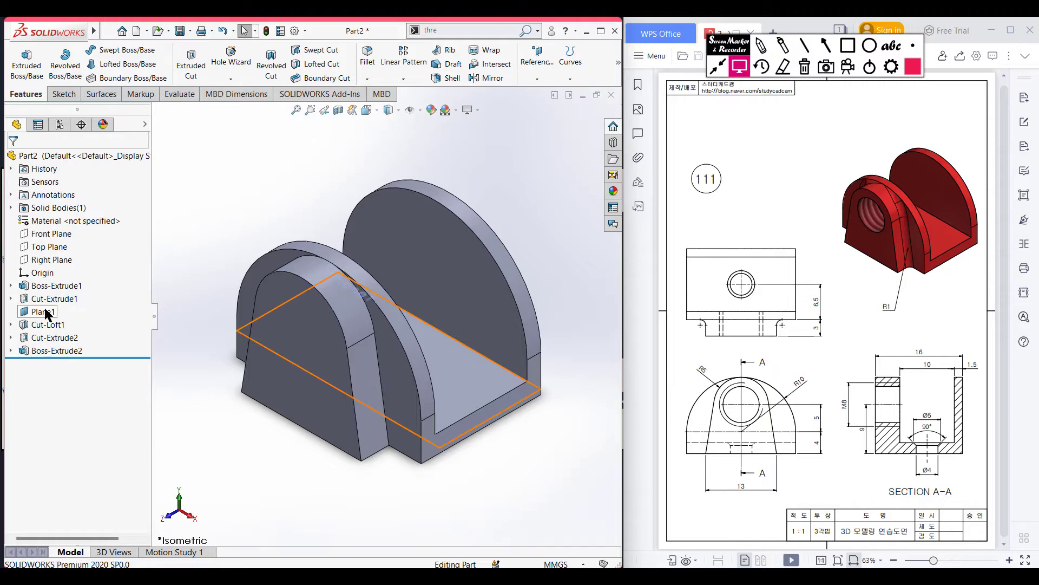
right_click(46, 313)
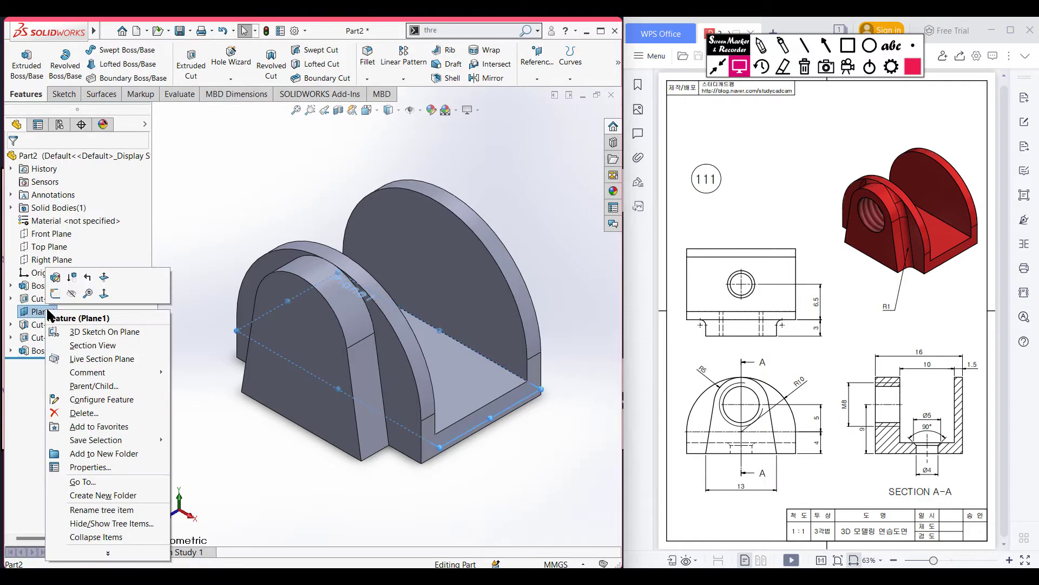
left_click(71, 282)
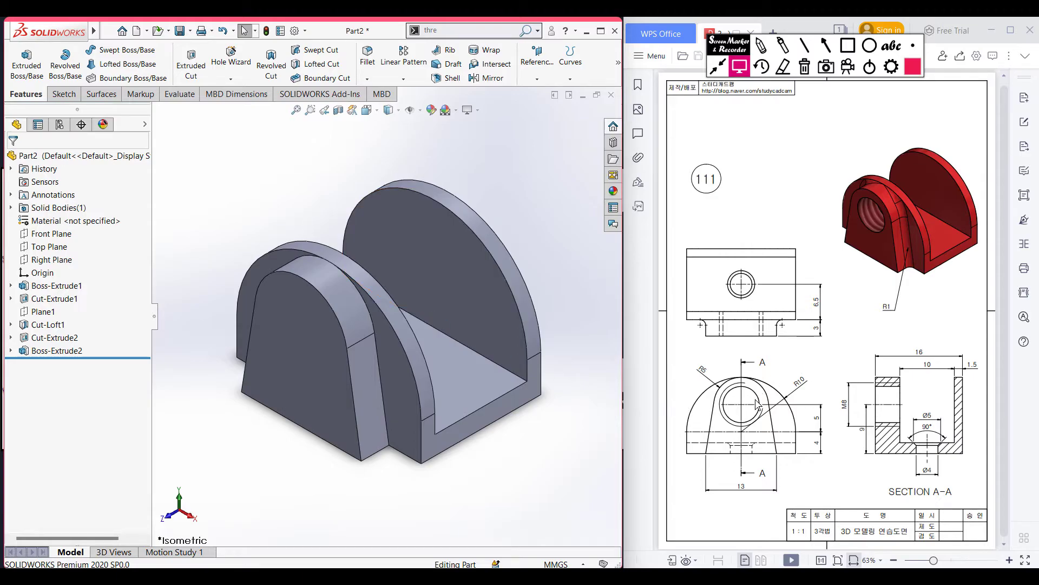
Step: Mark the R1 fillet between boss and wall in the drawing's top and isometric views, and clear the markings
left_click(760, 45)
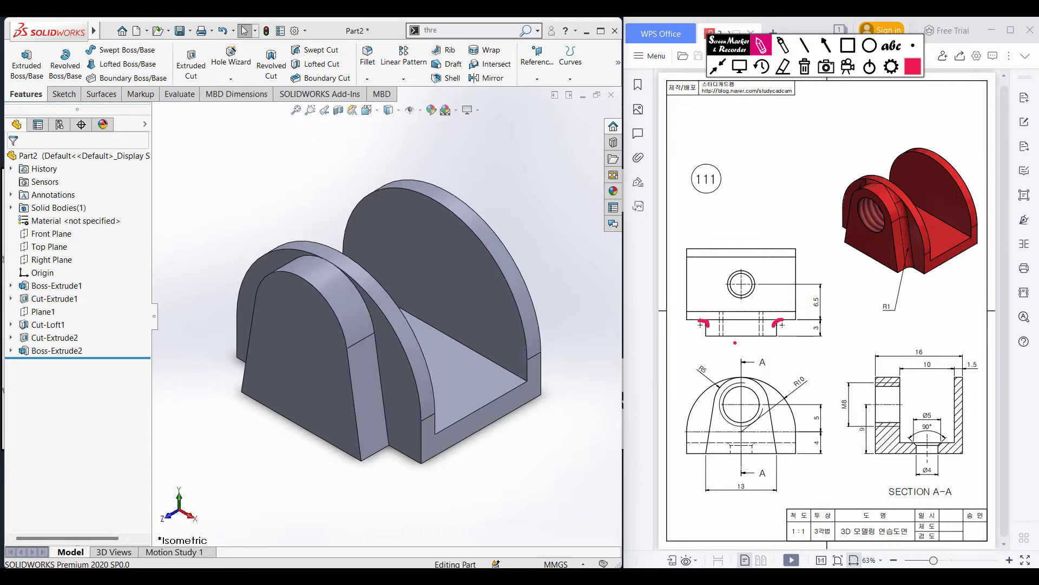
left_click_drag(780, 324, 806, 325)
left_click(803, 69)
mouse_move(888, 217)
left_mouse_down()
mouse_move(904, 264)
mouse_move(893, 177)
mouse_move(888, 249)
mouse_move(913, 272)
left_mouse_up()
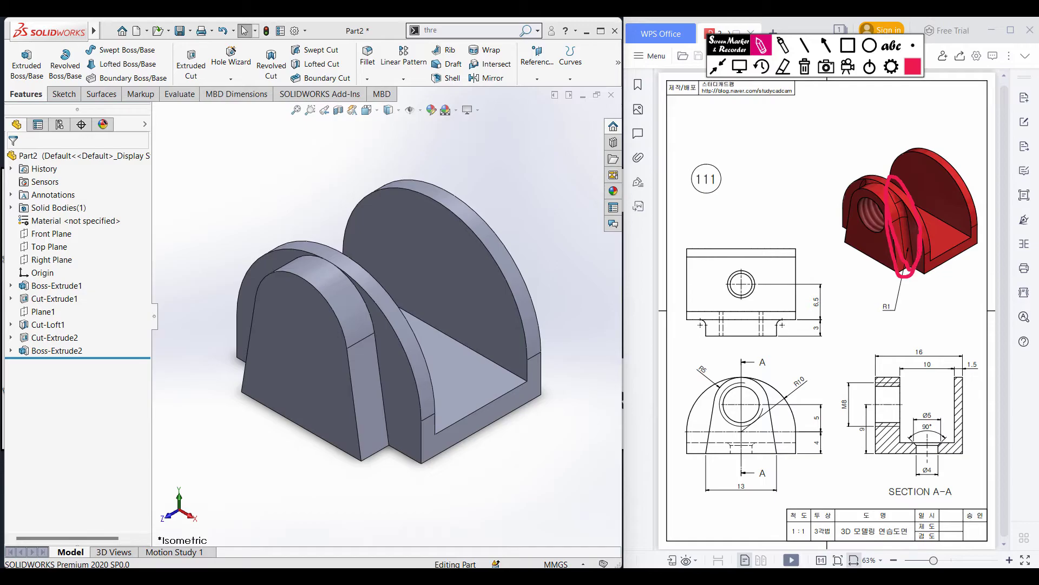
left_click(805, 66)
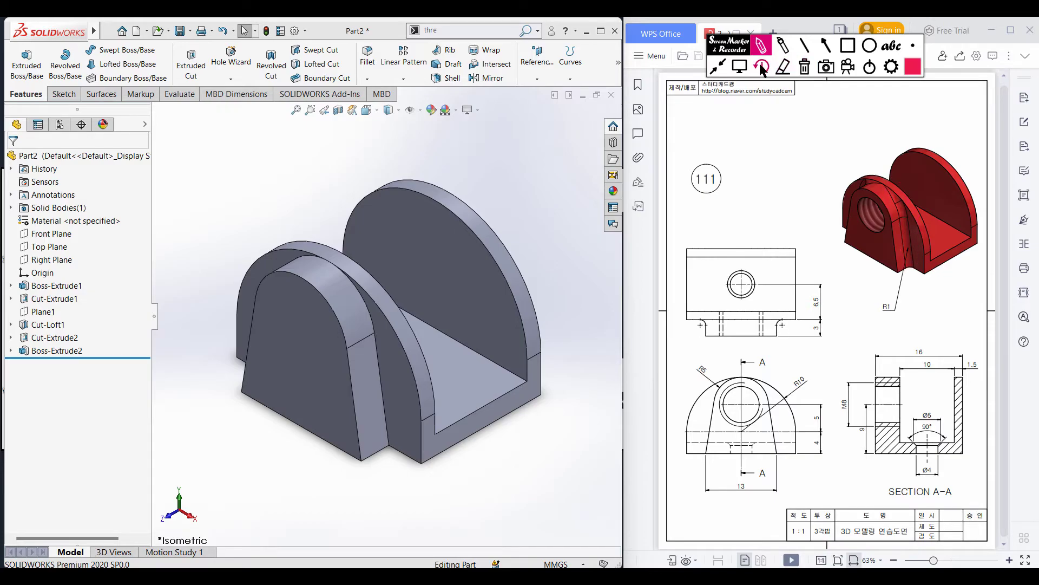
left_click(737, 68)
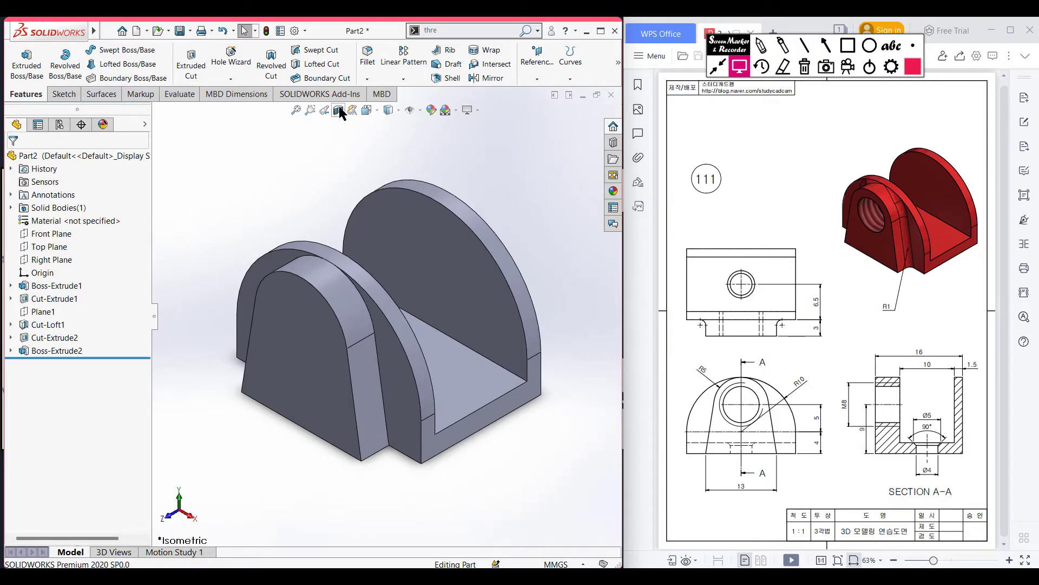
Step: Fillet the edge where the boss meets the front wall with a 1 mm symmetric radius and tangent propagation
left_click(368, 55)
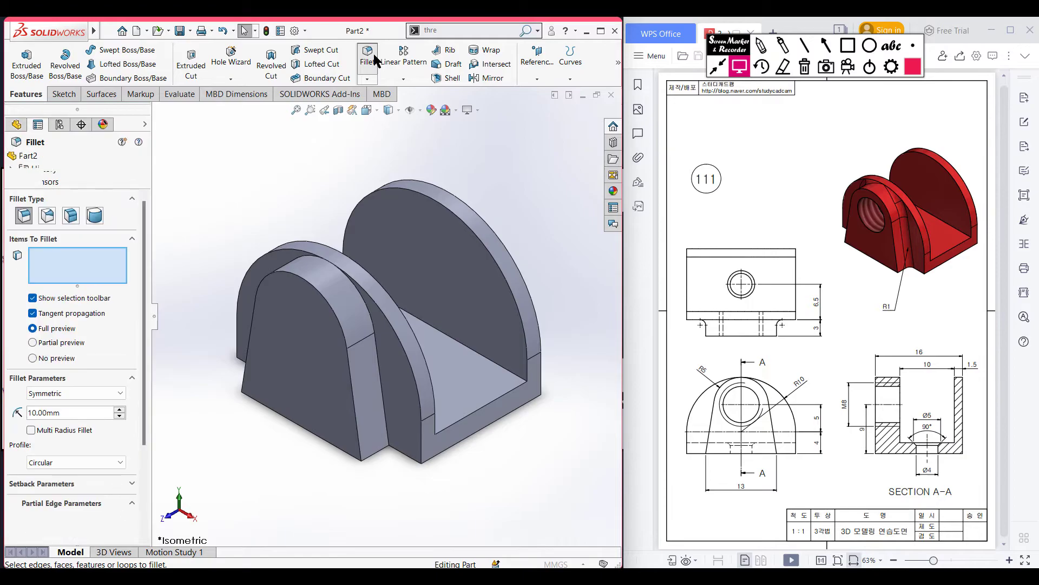
type("1")
key("Return")
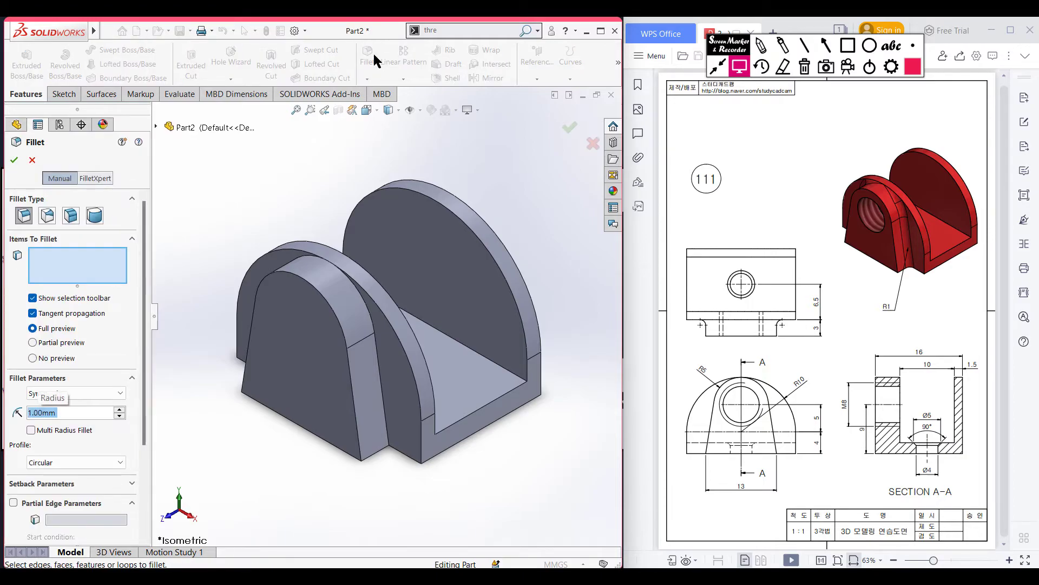
left_click(384, 402)
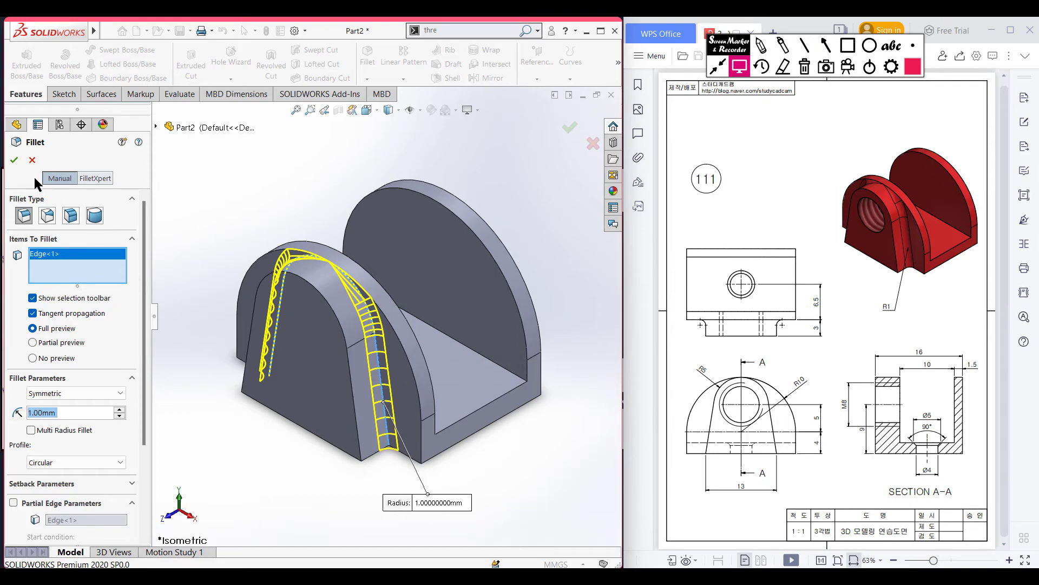
left_click(14, 160)
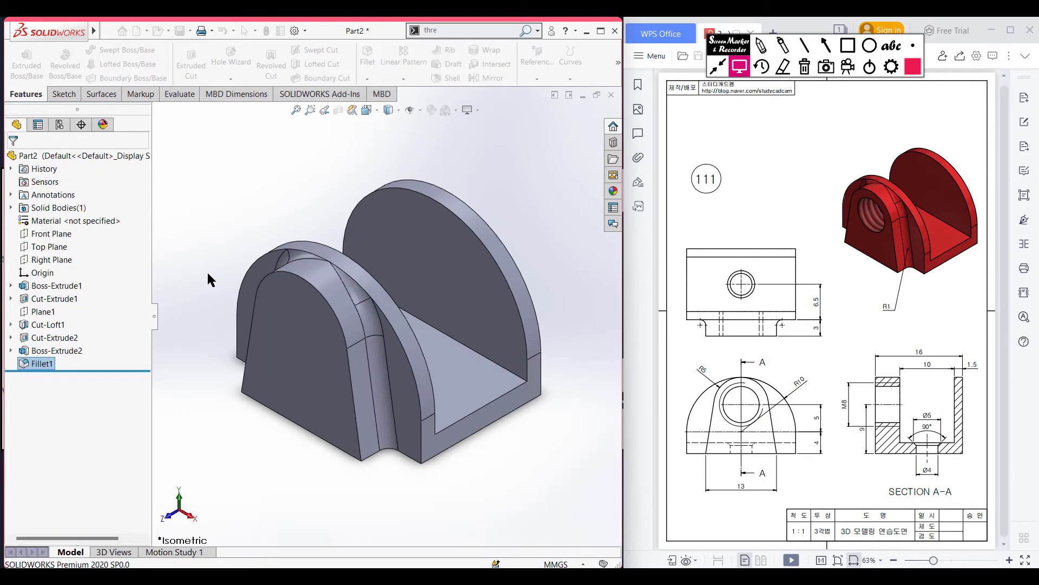
Step: Mark the threaded hole's circle in the drawing's front view and clear the marking
left_click(221, 238)
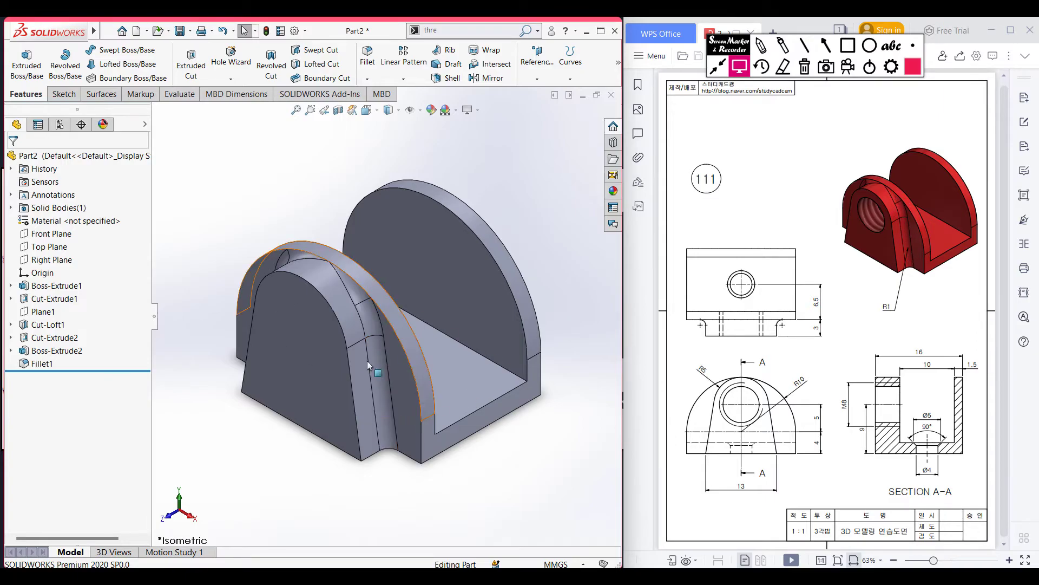
left_click(761, 46)
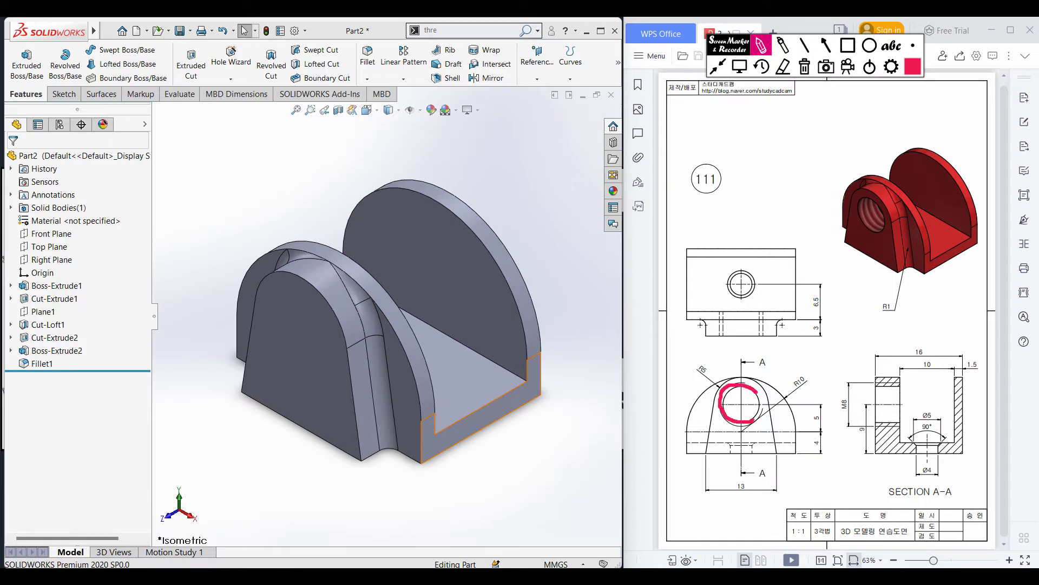
left_click_drag(849, 396, 851, 413)
left_click(805, 67)
left_click(740, 66)
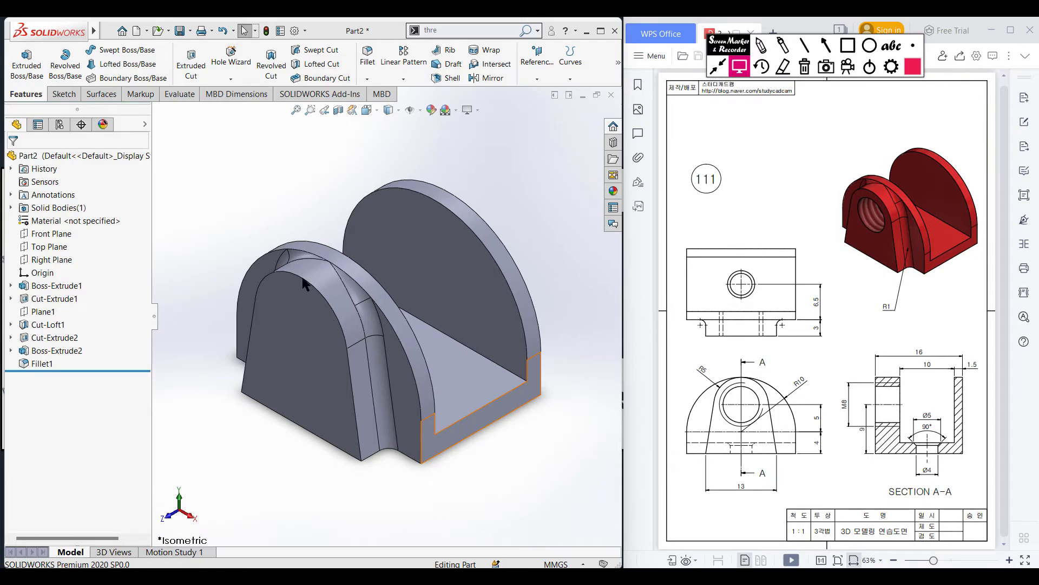
Step: Sketch an 8 mm diameter circle on the boss's front face, centred on the rounded top's arc centre
right_click(308, 339)
left_click(334, 323)
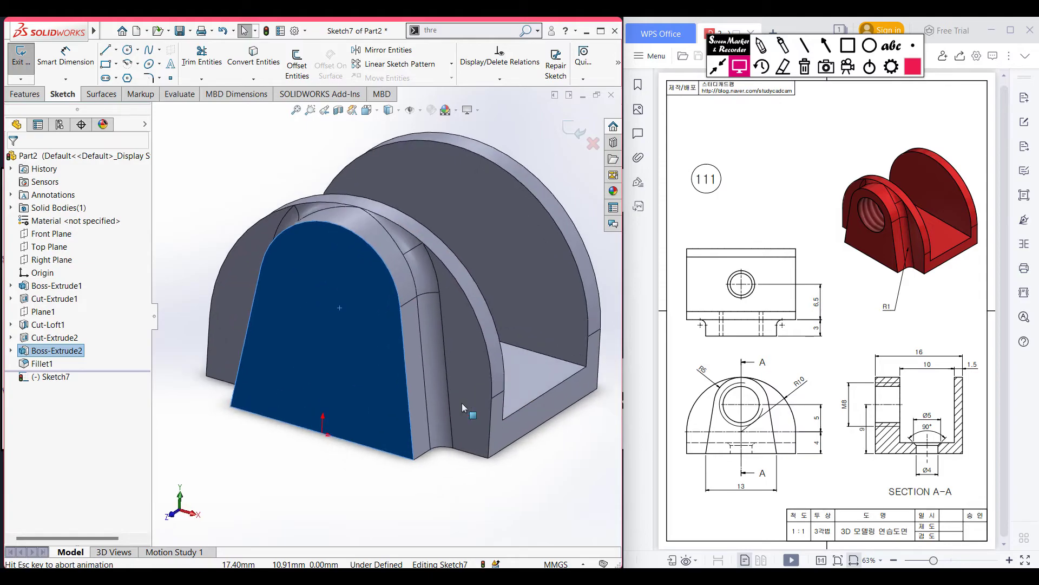
left_click(238, 180)
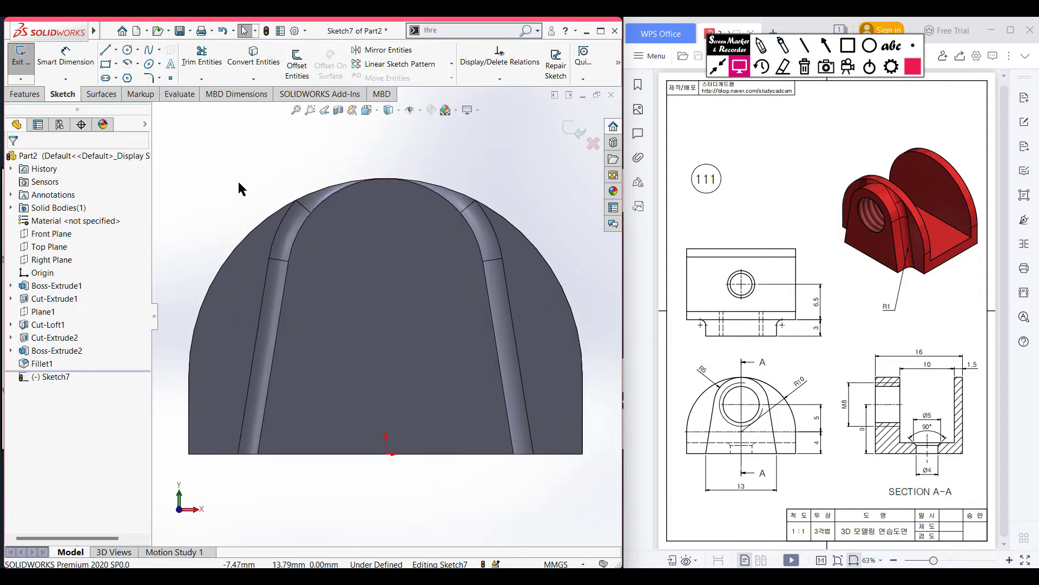
left_click(127, 49)
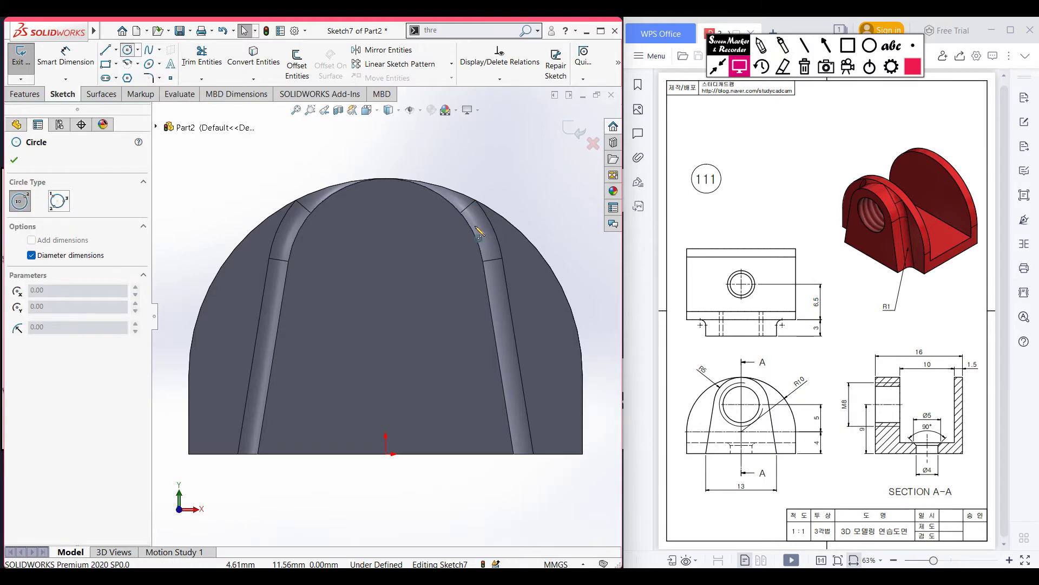
left_click(385, 277)
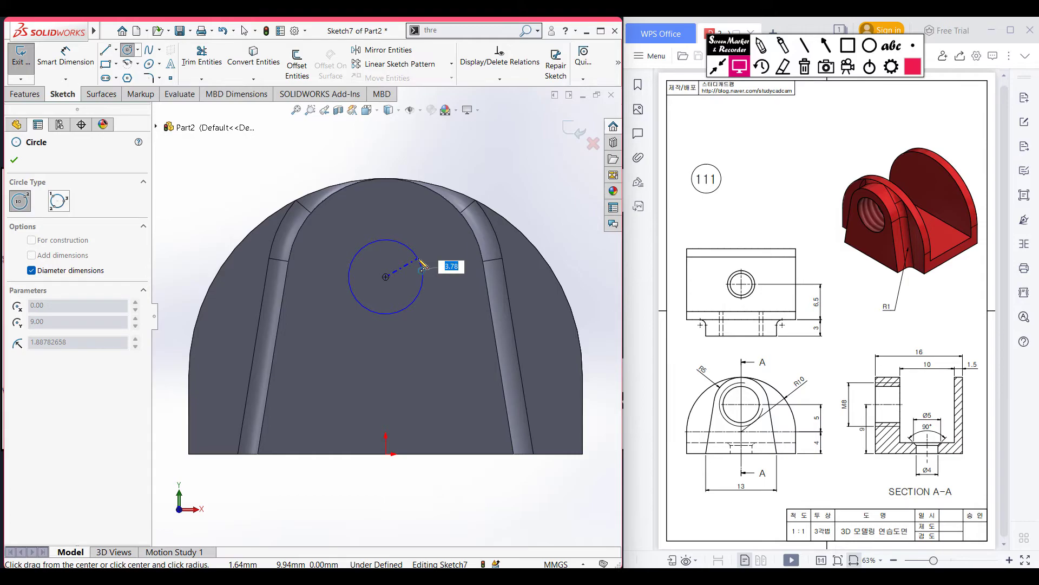
type("8")
key("Return")
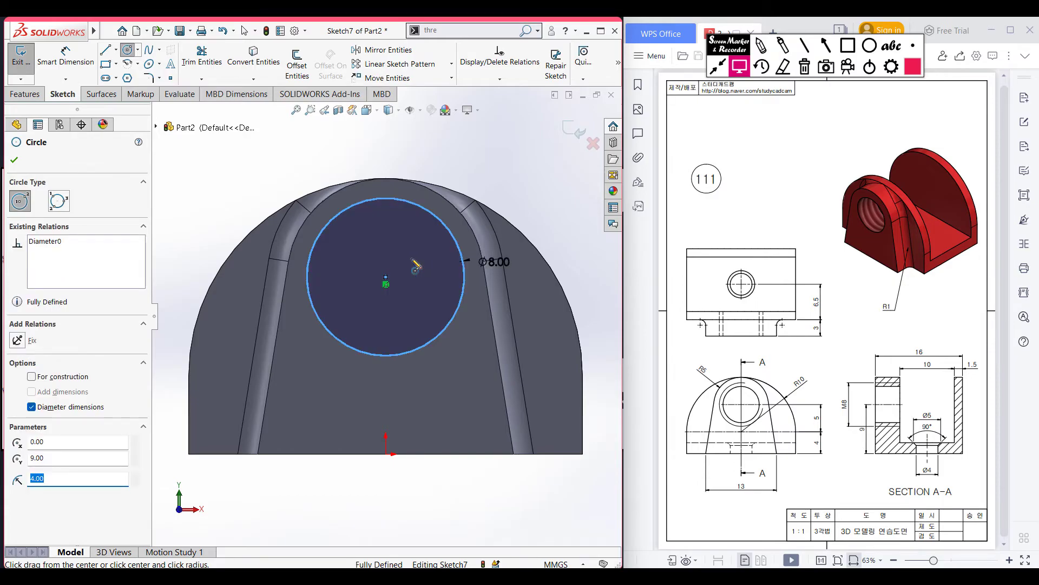
Step: Convert the 8 mm circle to construction geometry and exit the sketch
right_click(491, 169)
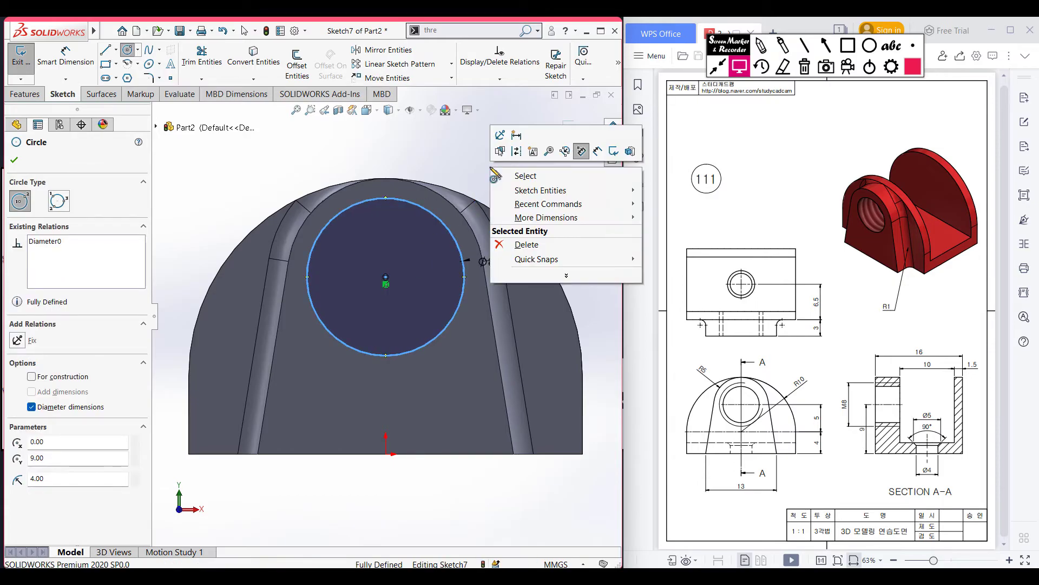
left_click(516, 152)
key("Escape")
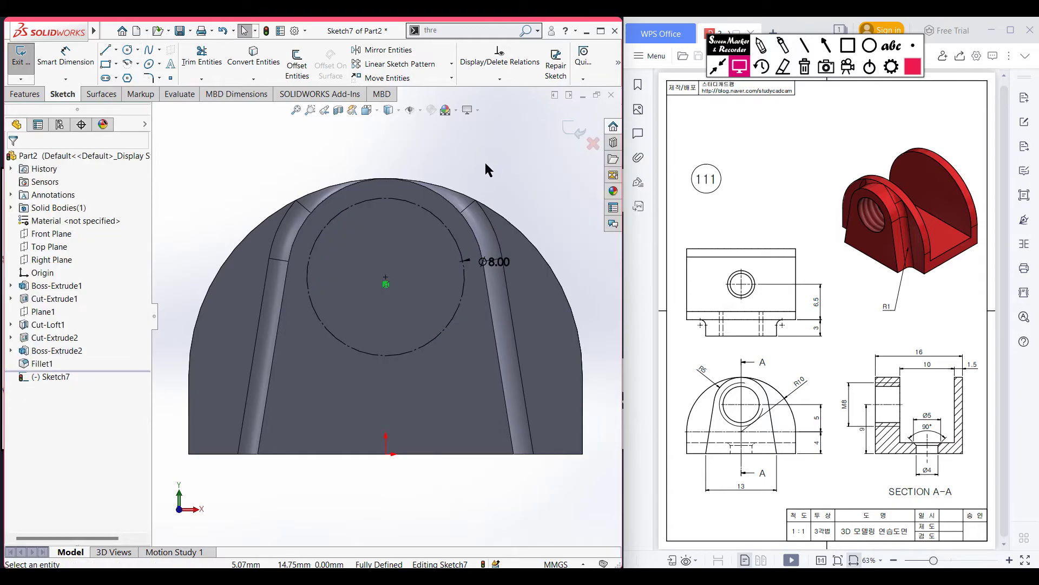
key("ctrl+7")
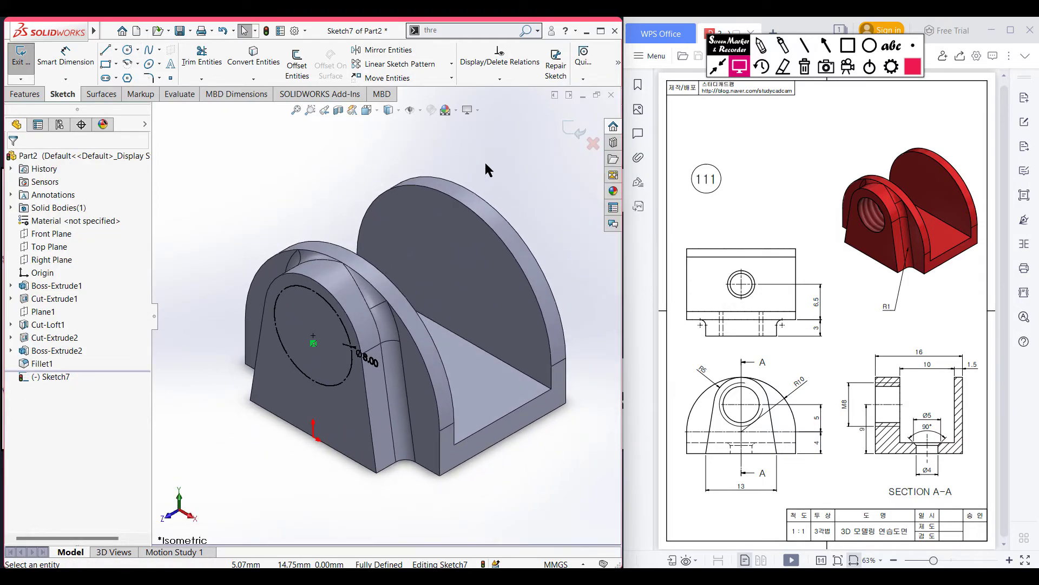
left_click(575, 130)
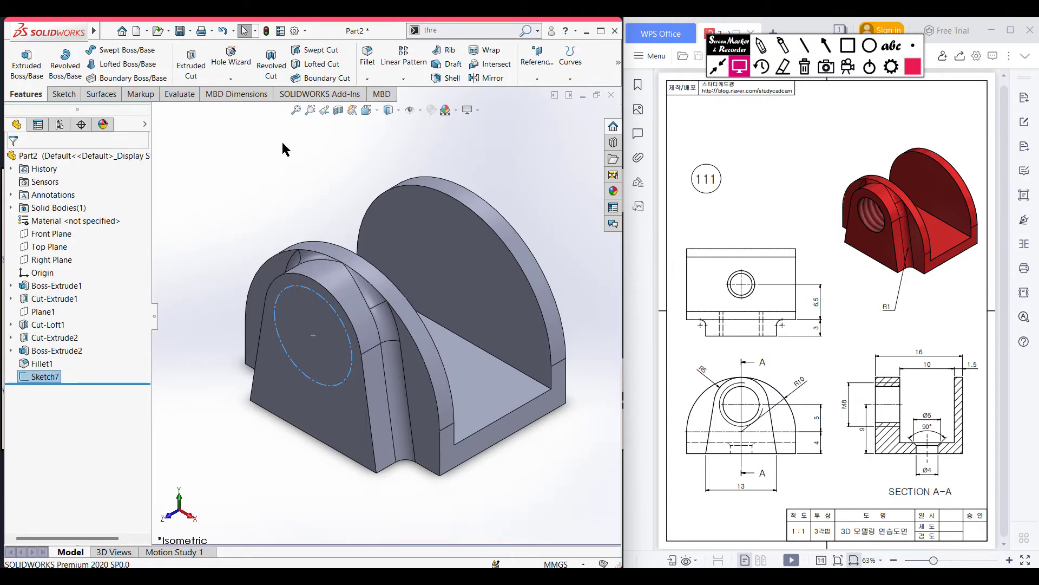
Step: Start the Hole Wizard, mark the 3 mm and 1.5 mm thickness dimensions in the drawing, and clear the markings
left_click(231, 66)
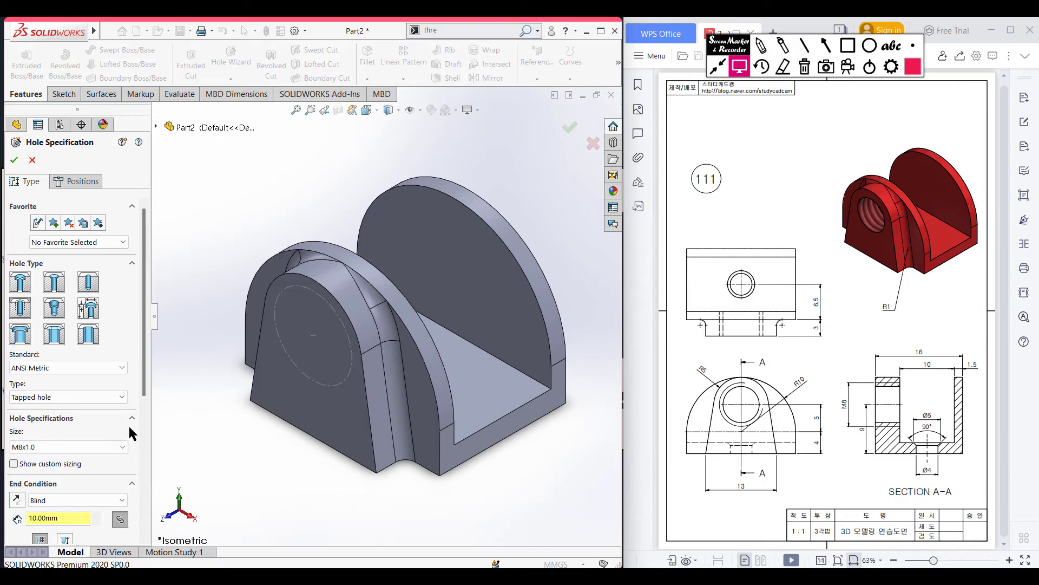
scroll(145, 417, "down", 3)
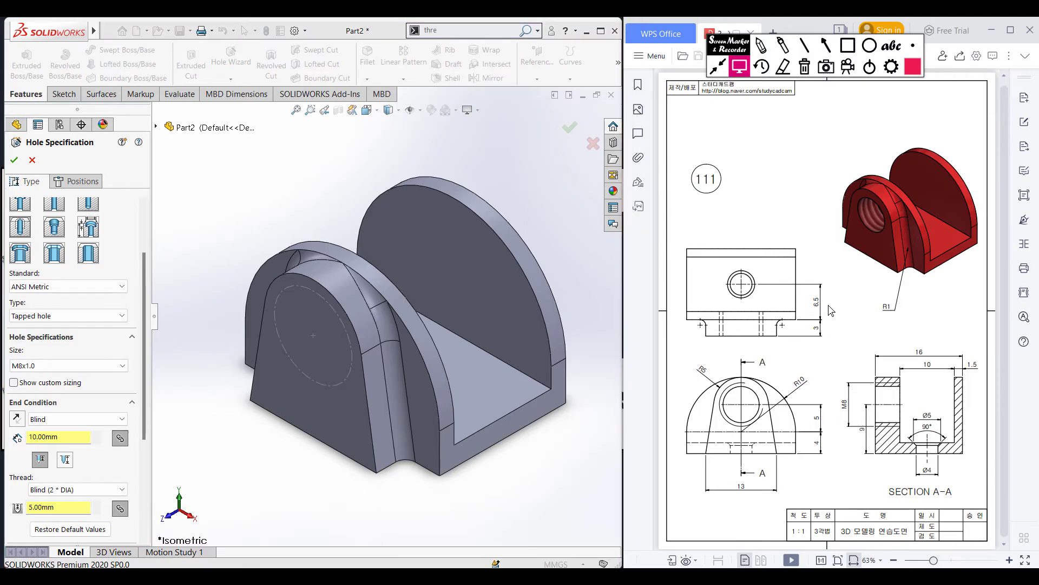
left_click(764, 46)
mouse_move(820, 314)
left_mouse_down()
mouse_move(827, 322)
mouse_move(819, 321)
mouse_move(825, 312)
left_mouse_up()
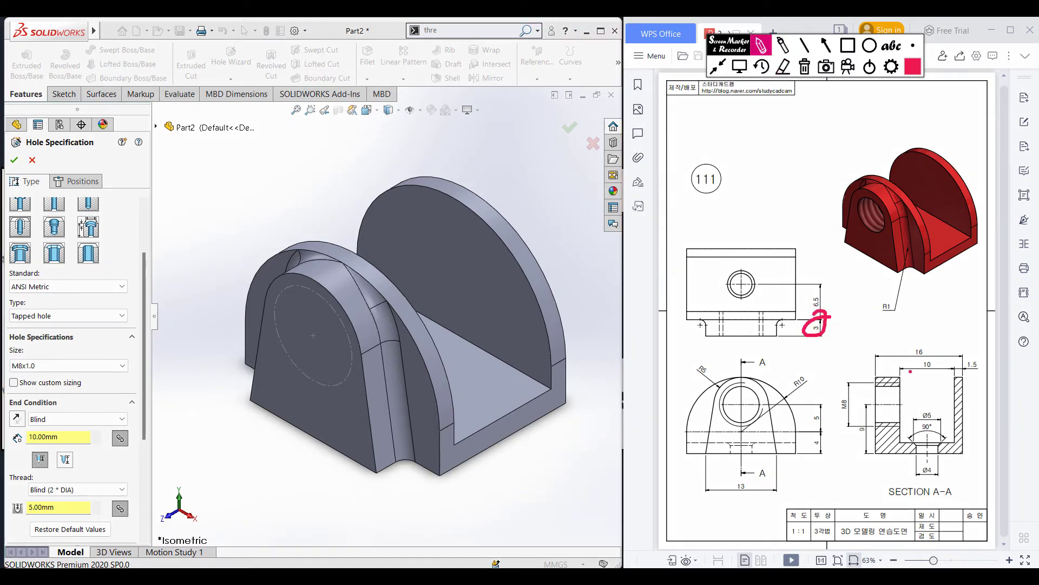
left_click_drag(975, 360, 979, 366)
left_click_drag(784, 321, 786, 335)
left_click(804, 66)
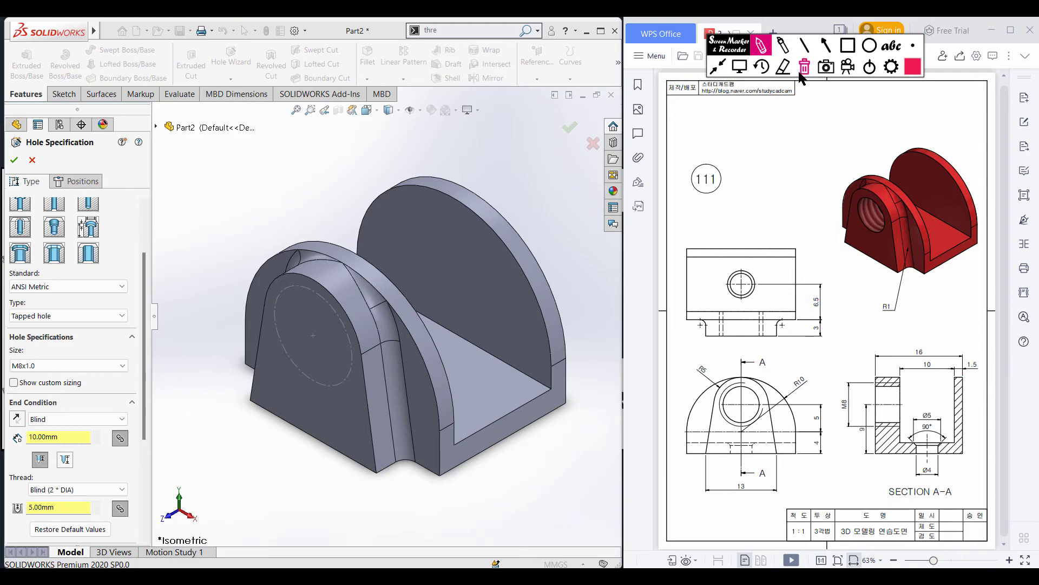
left_click(740, 68)
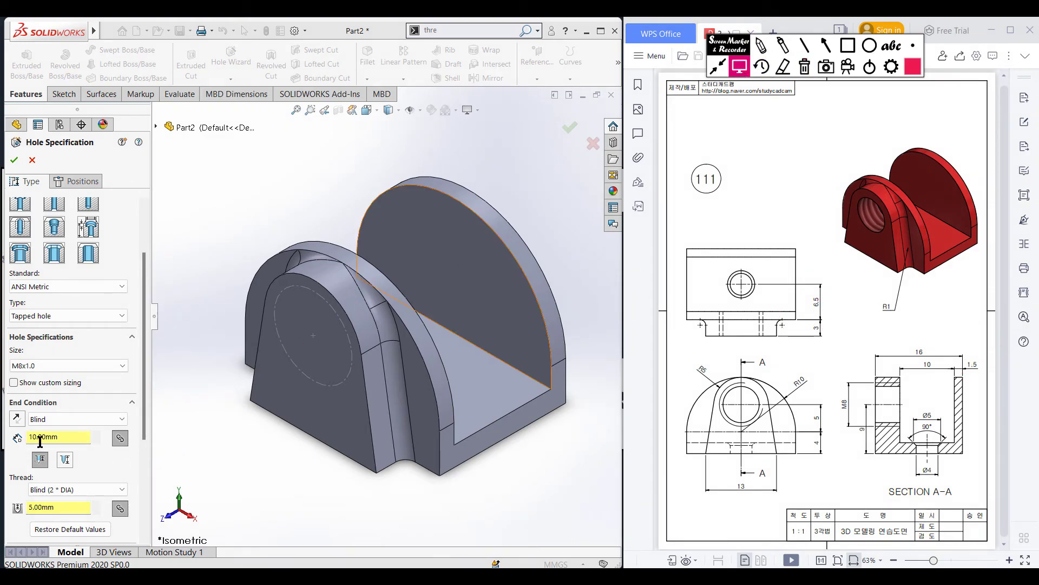
Step: Set the M8x1.0 tapped hole's blind depth and its thread depth to 5 mm each
left_click(62, 438)
type("5")
key("Return")
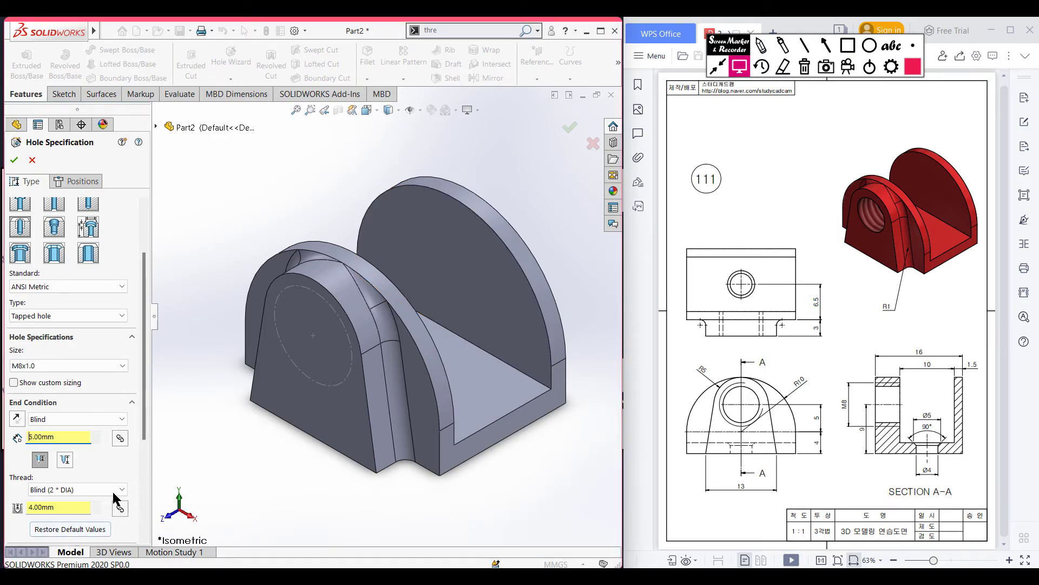
left_click(57, 507)
type("5")
key("Return")
Step: Place the tapped hole at the construction circle's centre on the boss face using a 3D sketch, and create it
left_click(73, 181)
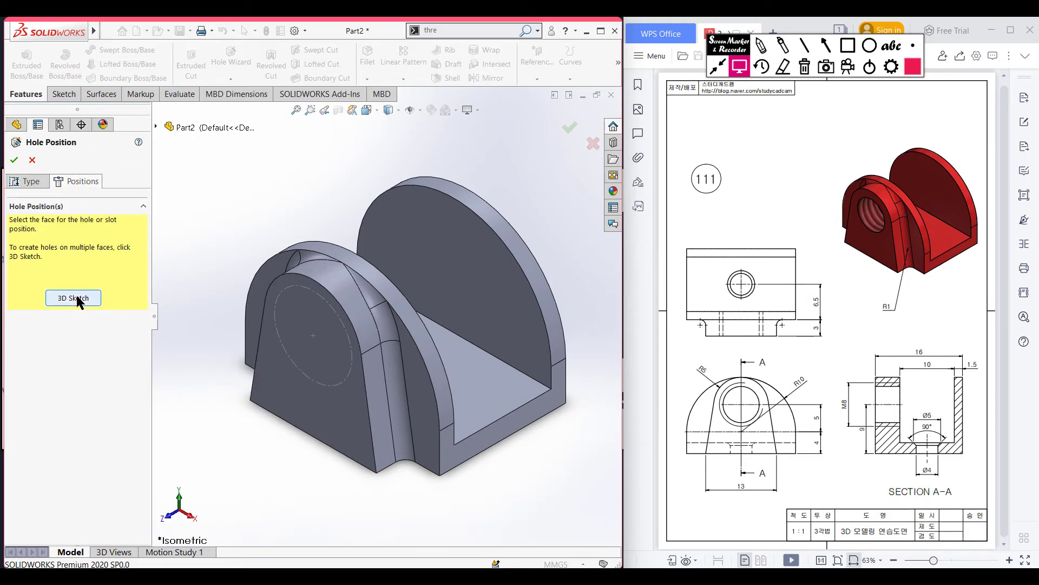
left_click(86, 301)
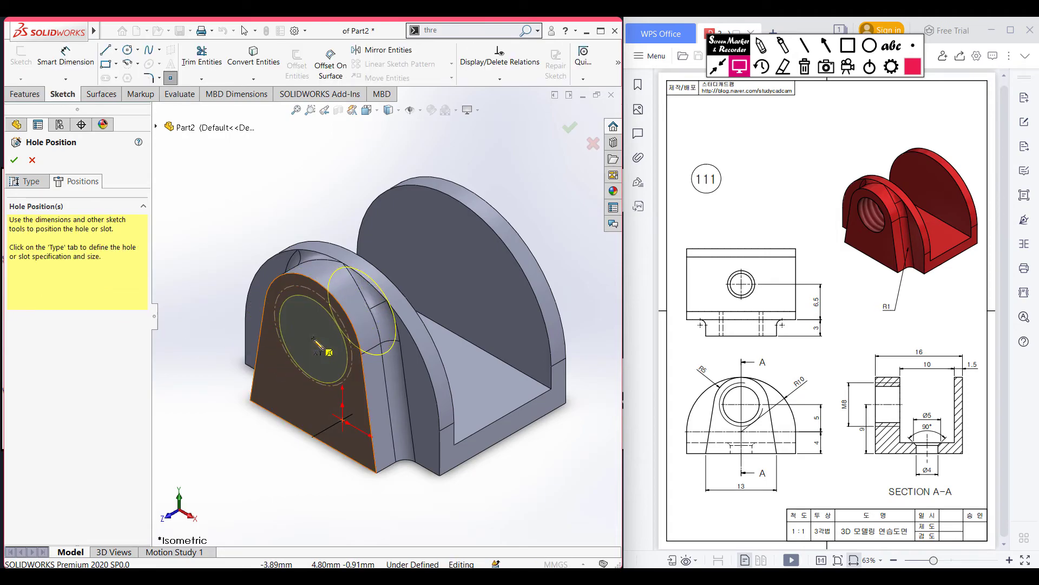
left_click(314, 336)
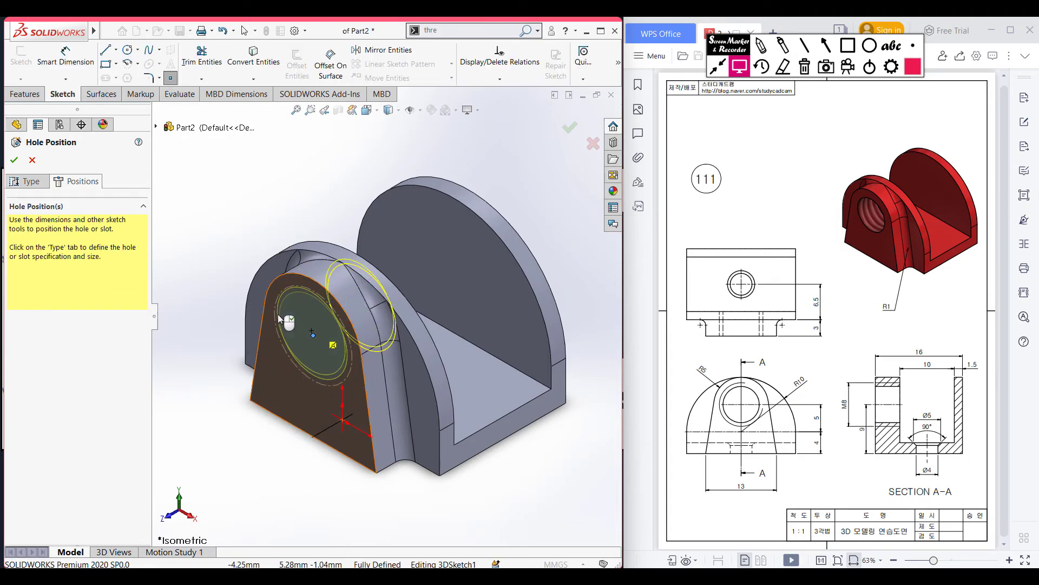
left_click(14, 161)
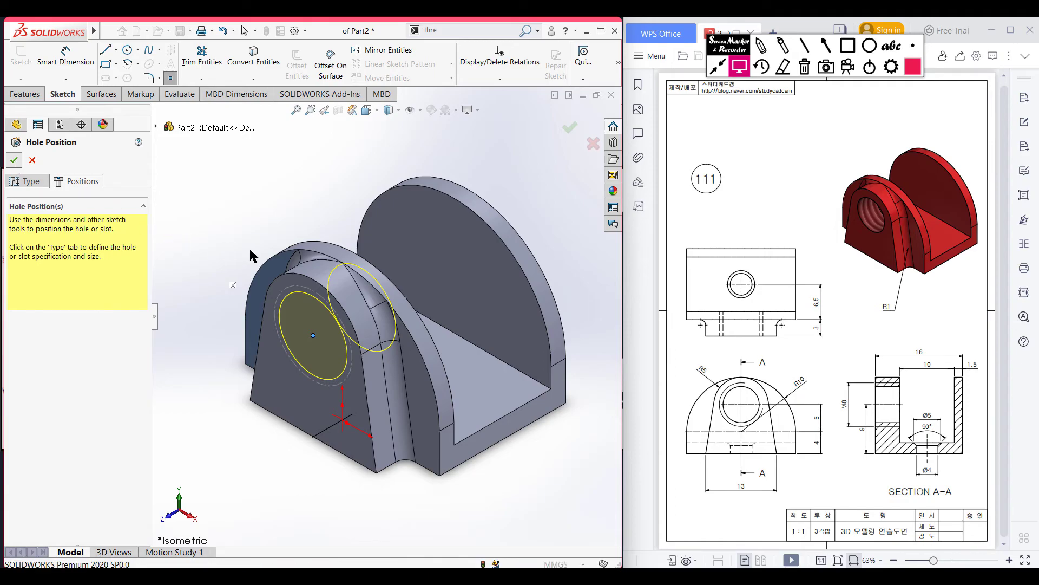
mouse_move(233, 239)
middle_mouse_down()
mouse_move(164, 231)
mouse_move(227, 226)
middle_mouse_up()
left_click(229, 225)
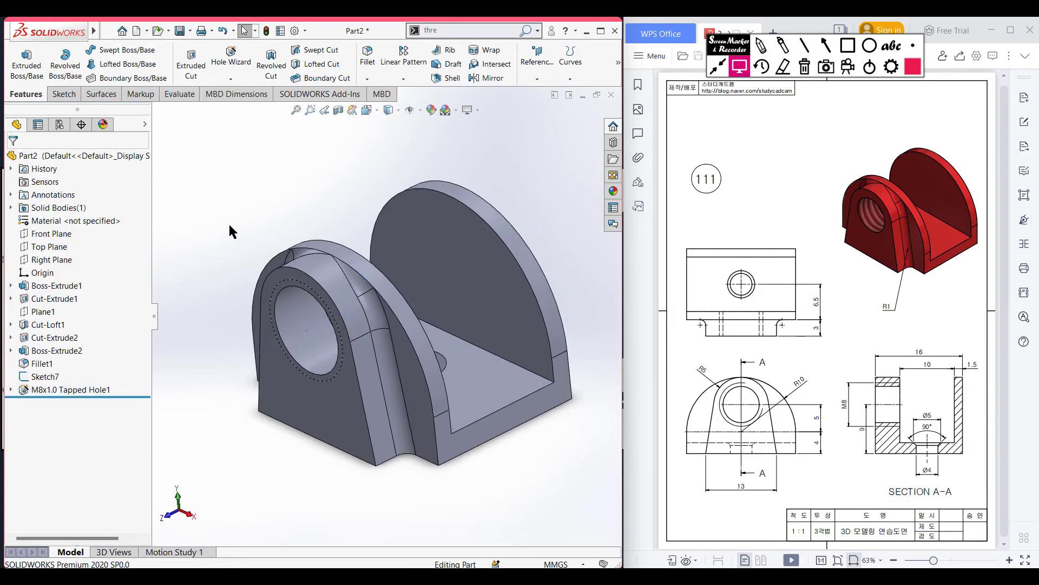
key("ctrl+7")
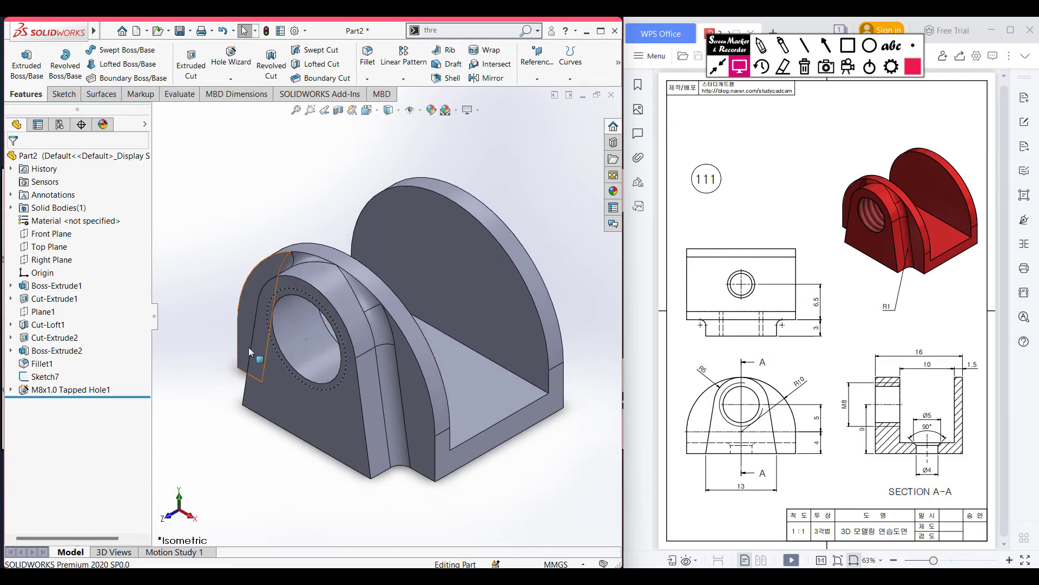
Step: Set up a Thread feature on the hole's front circular edge using the extrude thread method, Metric Die M8x1.0, blind 3.5 mm
left_click(460, 30)
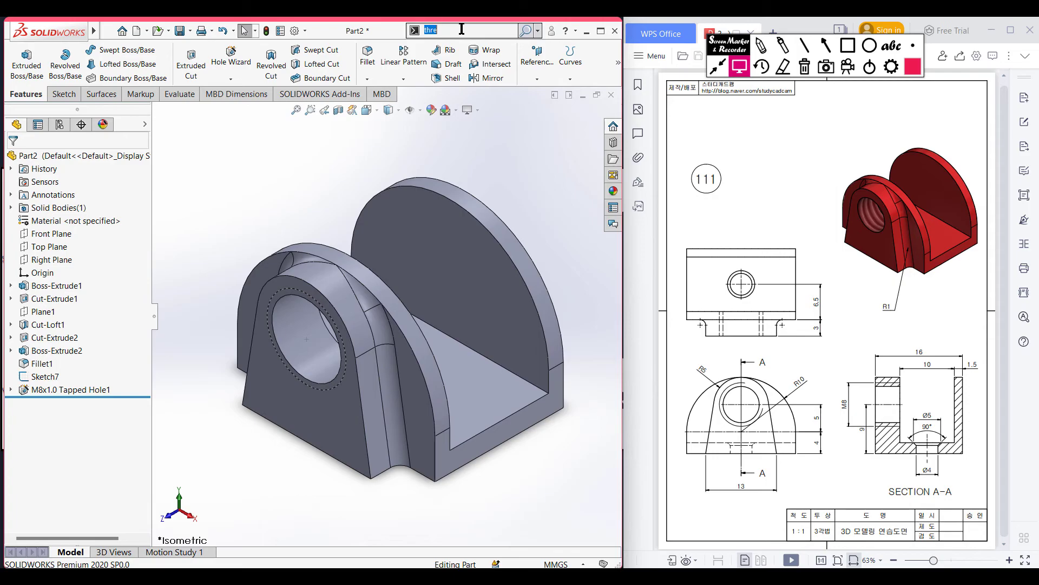
key("BackSpace")
type("thre")
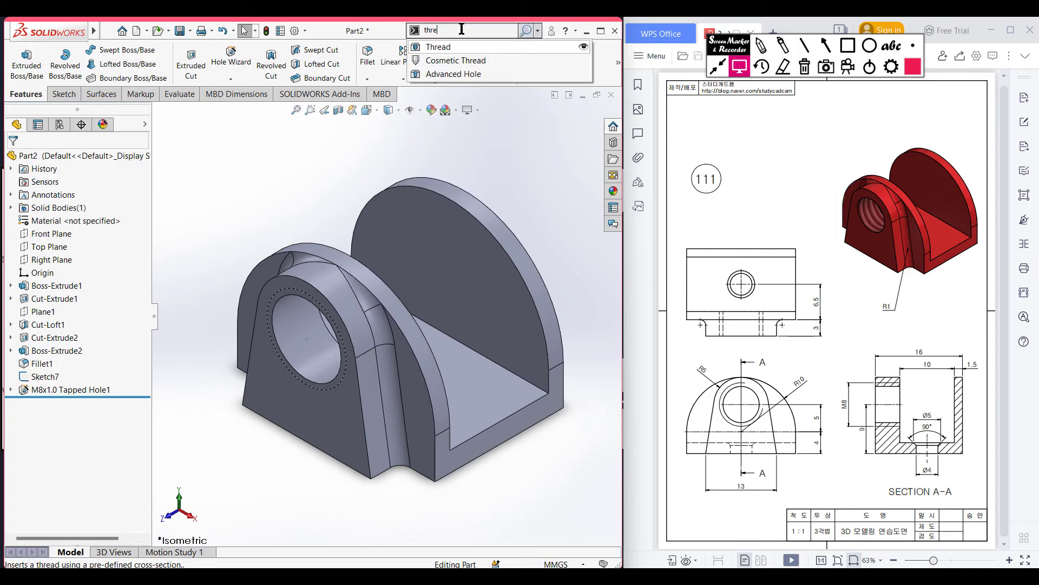
left_click(453, 47)
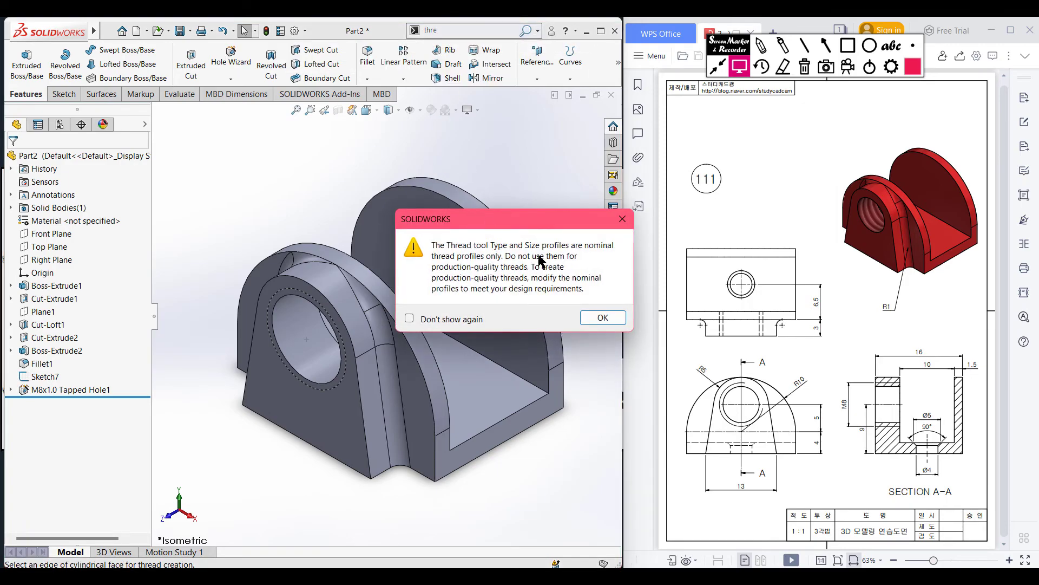
left_click(621, 317)
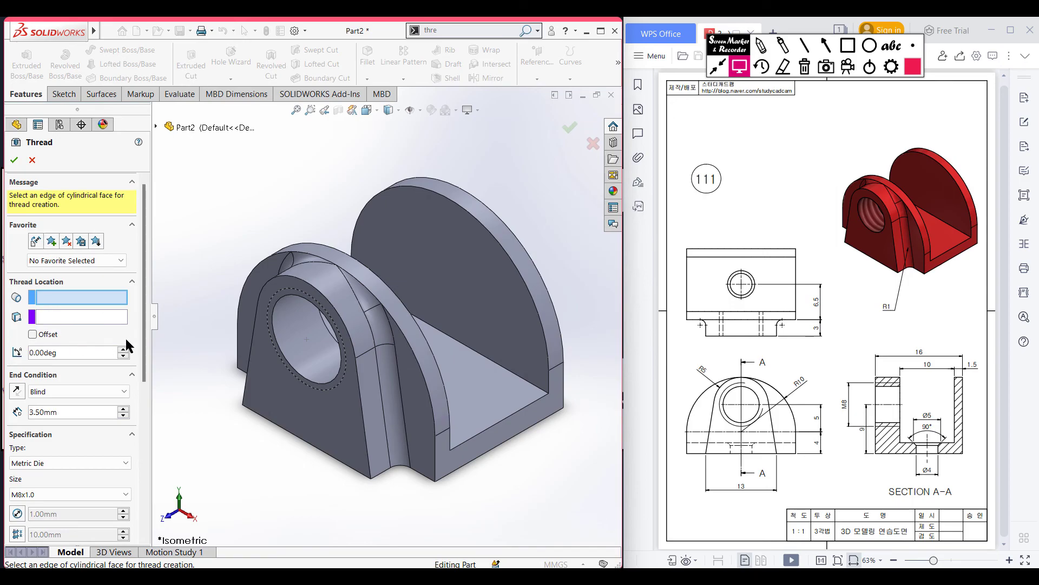
left_click_drag(146, 315, 131, 368)
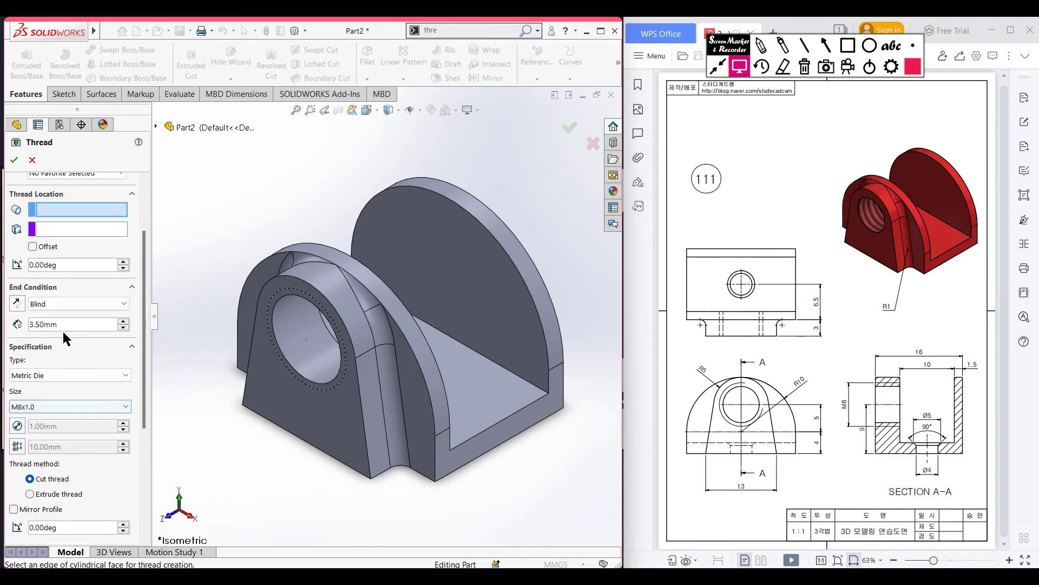
left_click(46, 499)
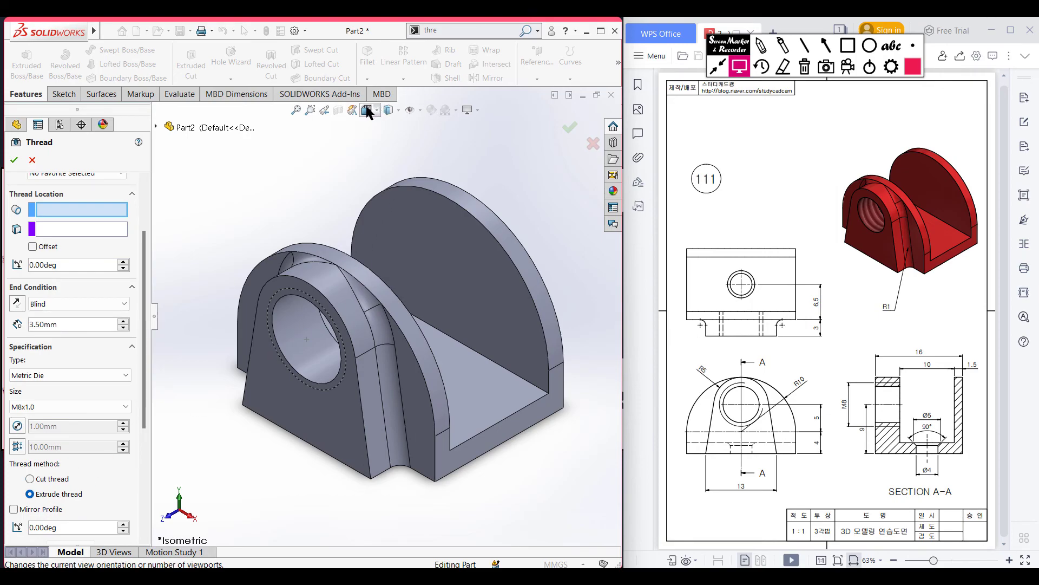
left_click(292, 361)
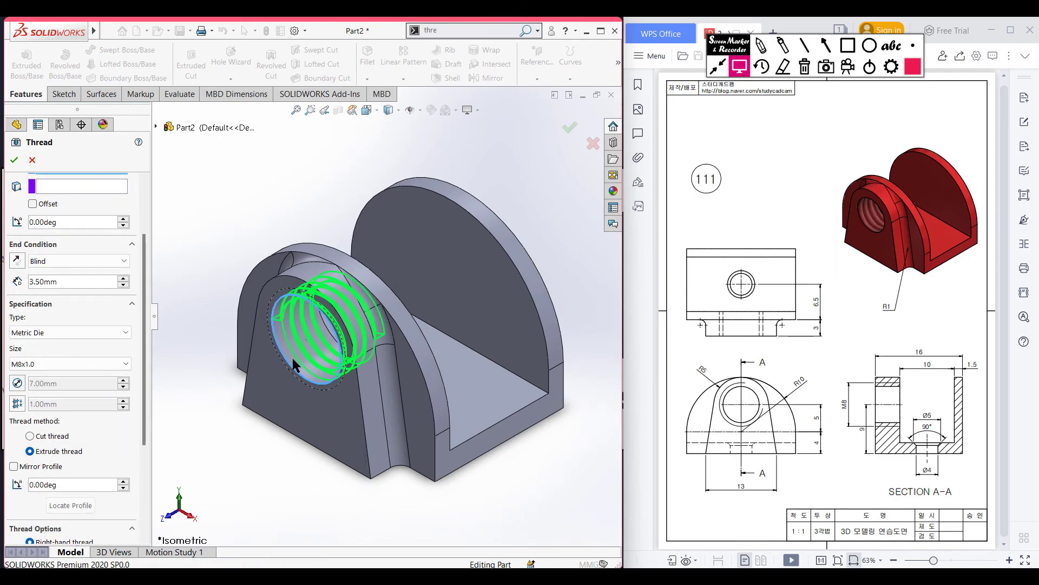
Step: Check the thread preview from the right side and create the thread inside the boss hole
left_click(365, 110)
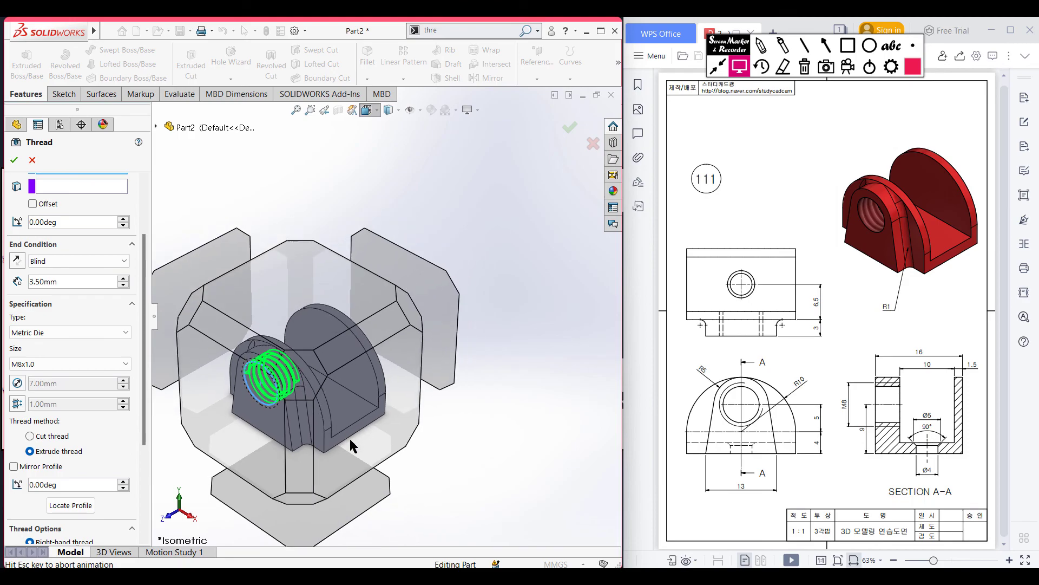
left_click(369, 391)
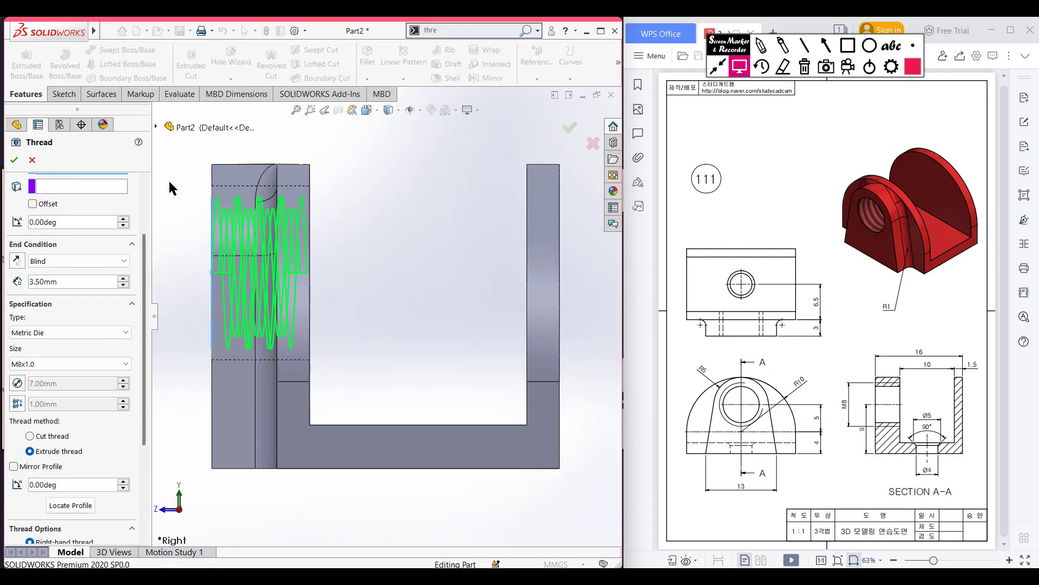
middle_click_drag(187, 225, 222, 297)
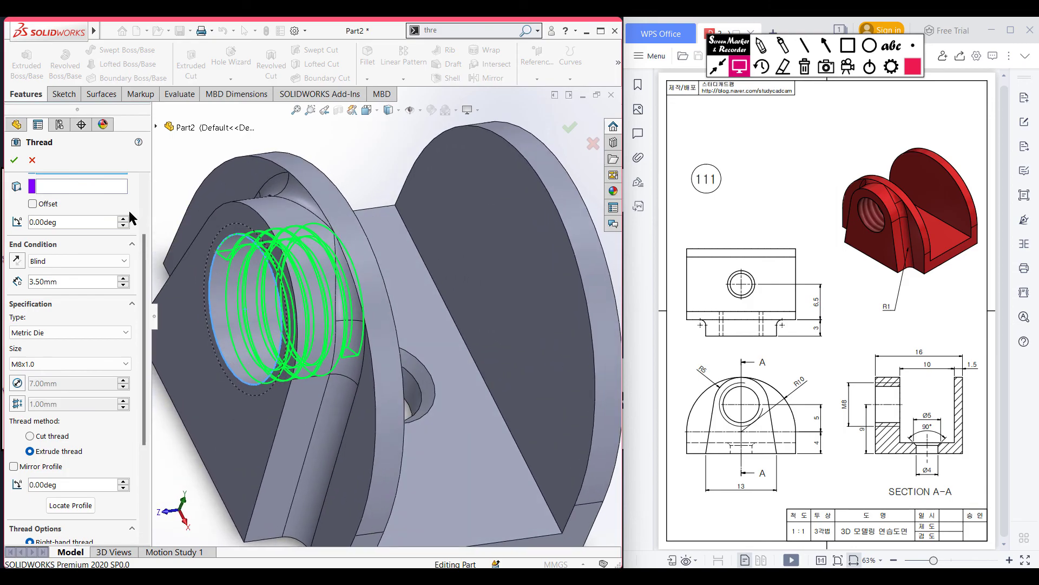
left_click(19, 163)
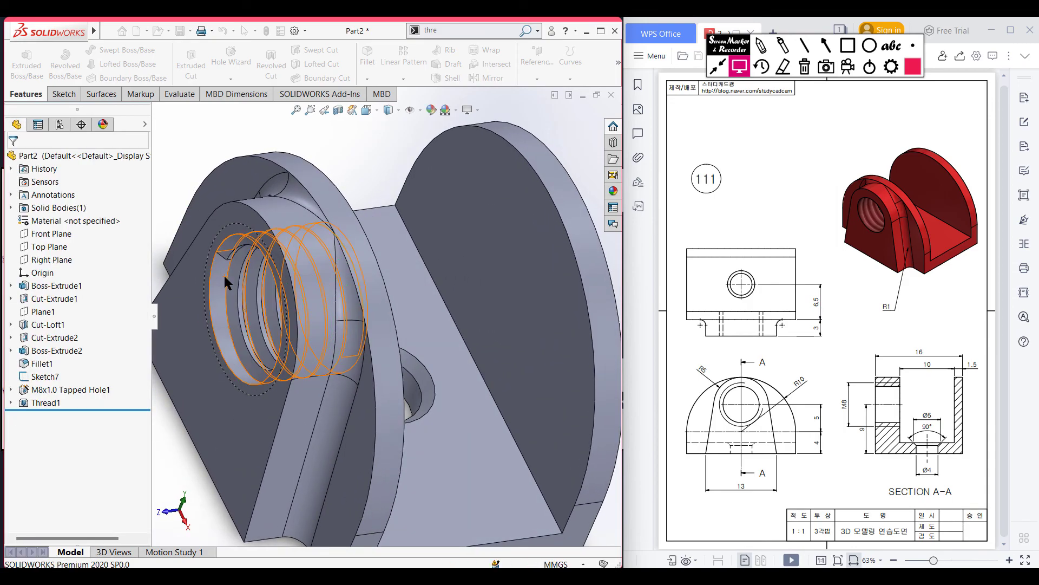
scroll(227, 282, "up", 2)
scroll(227, 281, "up", 1)
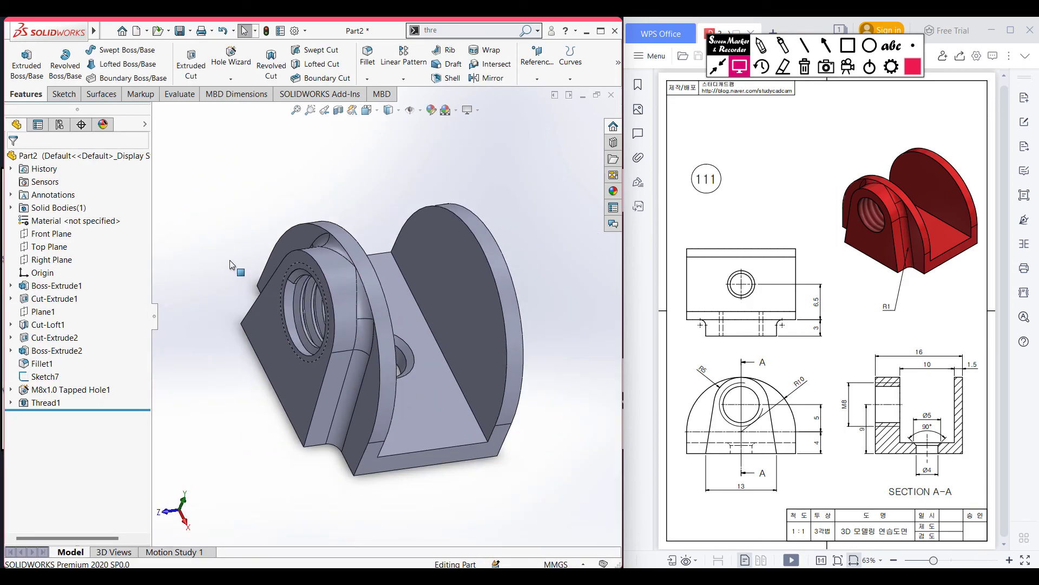
key("ctrl+7")
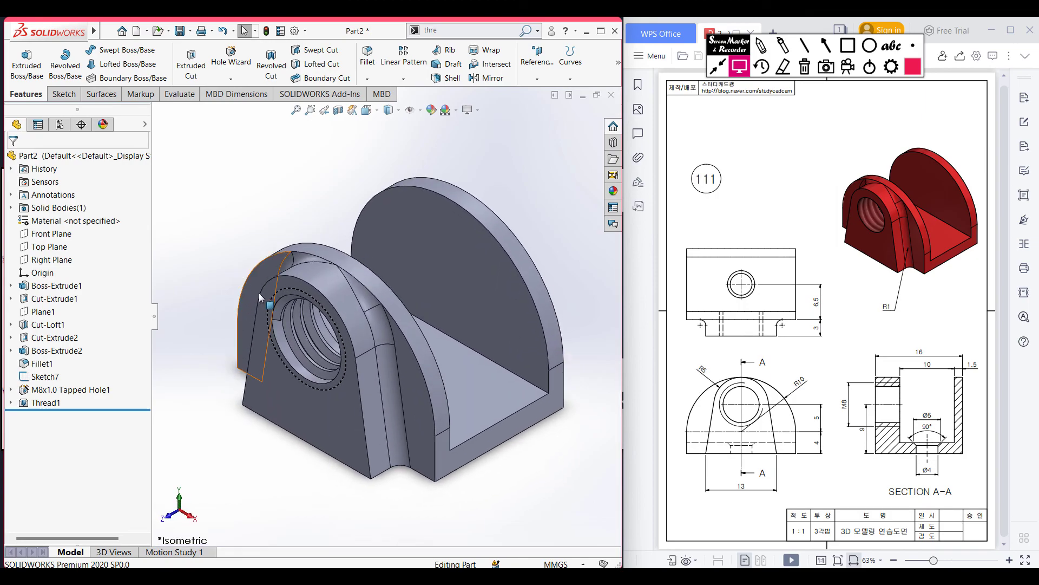